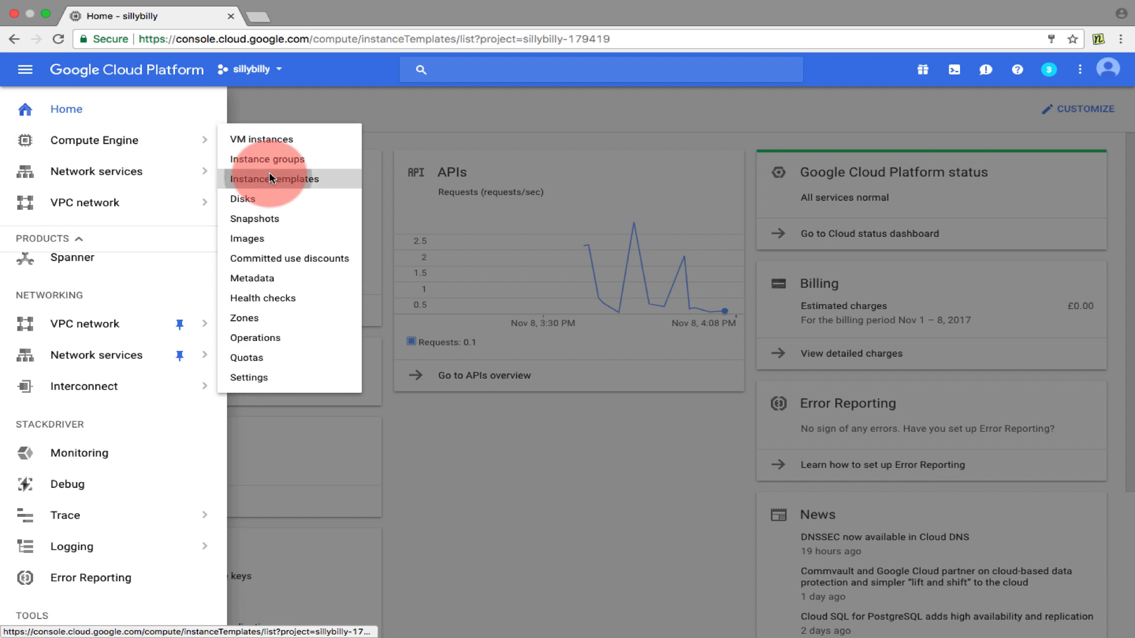
Start a new instance template named uk-vm-template and customize its machine type to 1.25 GB of memory
{"action": "left_click", "coordinate": [591, 310]}
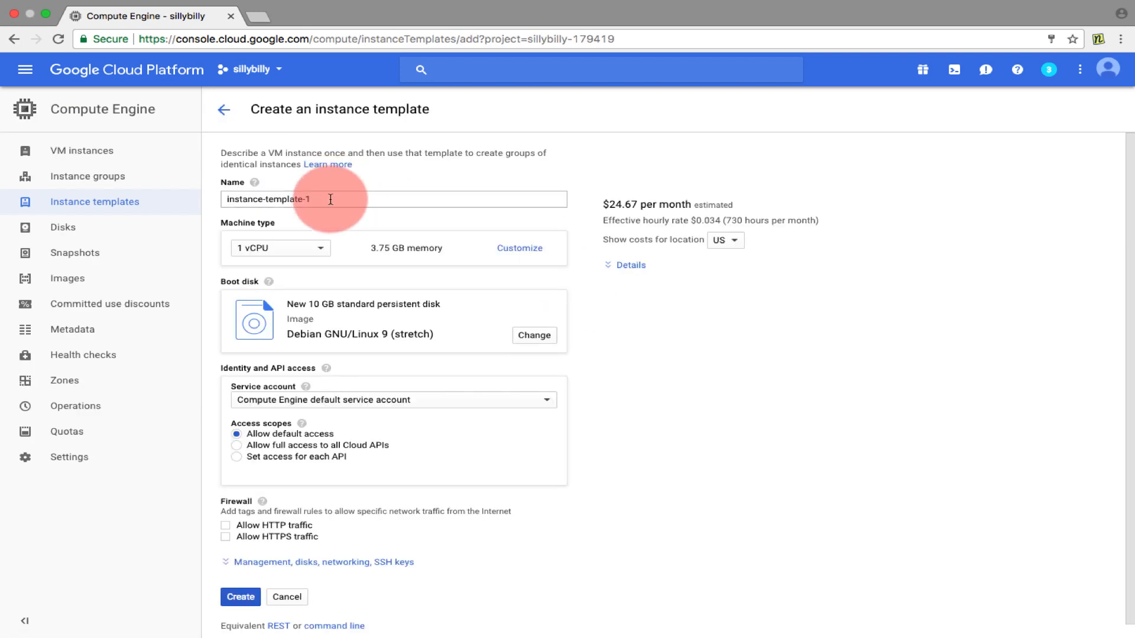
{"action": "triple_click", "coordinate": [329, 198]}
{"action": "type", "text": "uk-vm-0"}
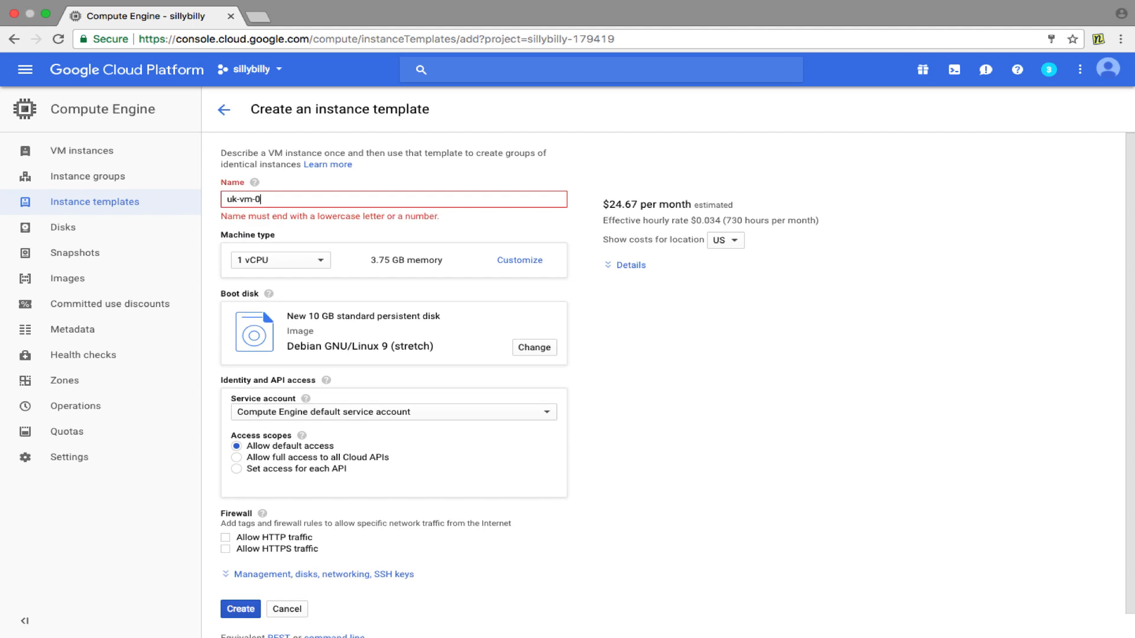
{"action": "key", "text": "BackSpace"}
{"action": "type", "text": "template"}
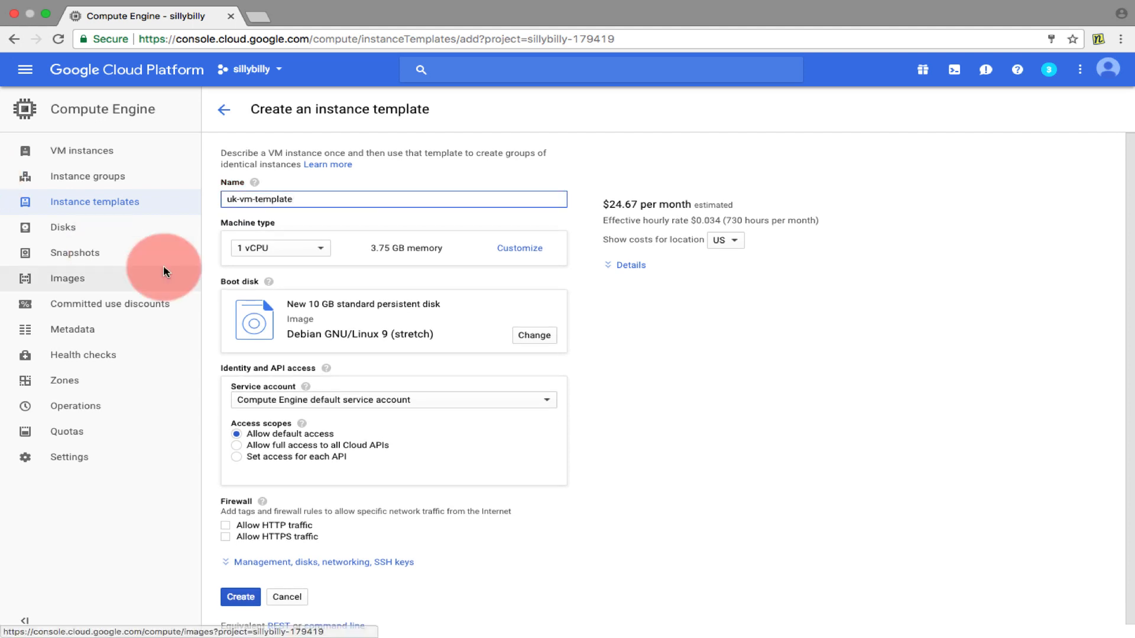
{"action": "left_click", "coordinate": [520, 249]}
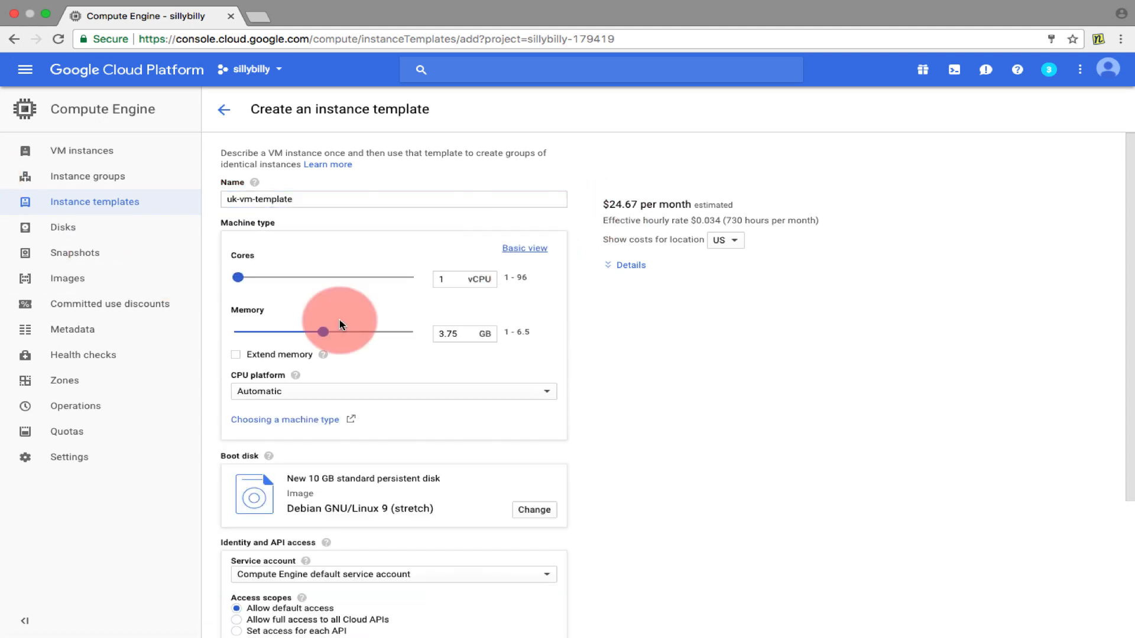
{"action": "left_click_drag", "start_coordinate": [278, 333], "coordinate": [242, 332]}
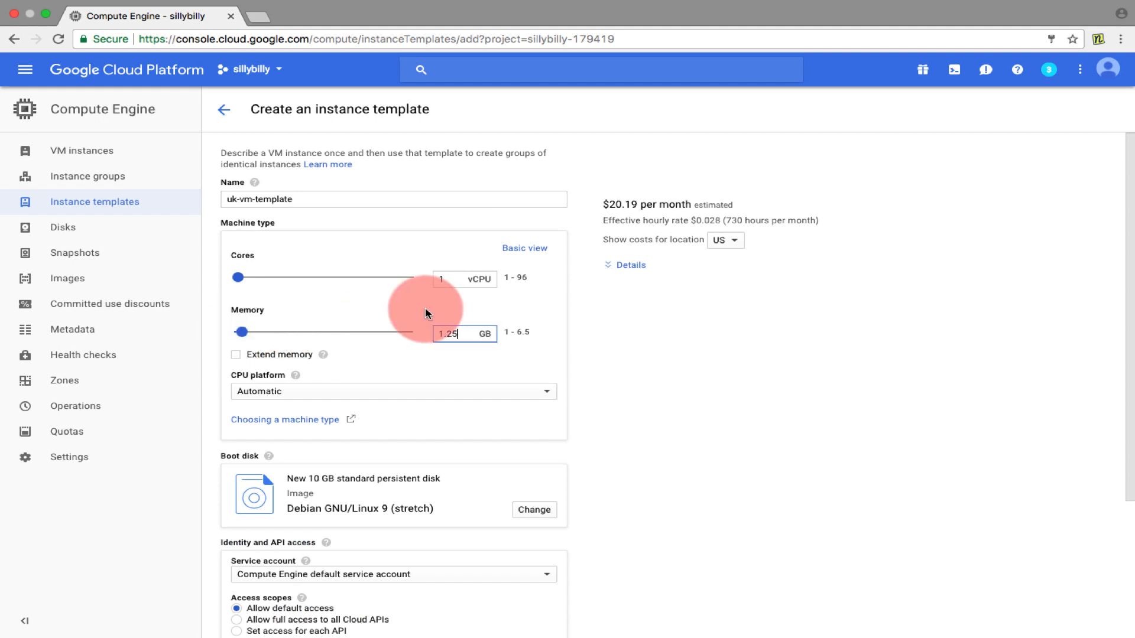
Paste the bash startup script that installs Apache and PHP into the template's startup script under the advanced management options
{"action": "left_click_drag", "start_coordinate": [1124, 223], "coordinate": [927, 365]}
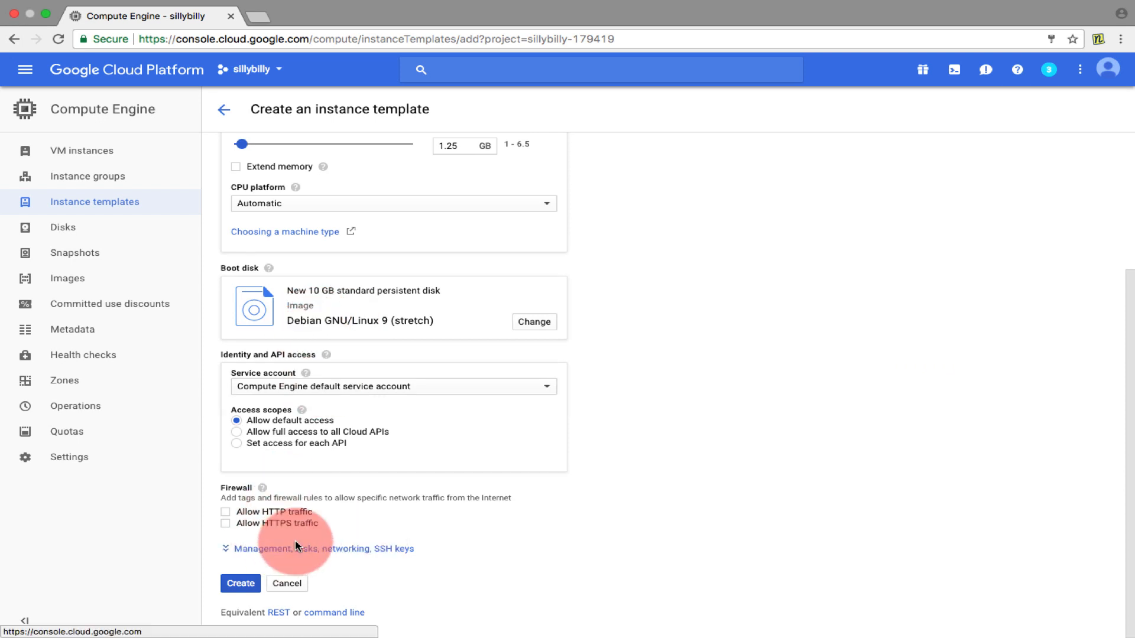
{"action": "left_click", "coordinate": [276, 542]}
{"action": "left_click_drag", "start_coordinate": [1130, 340], "coordinate": [1131, 502]}
{"action": "left_click", "coordinate": [264, 313]}
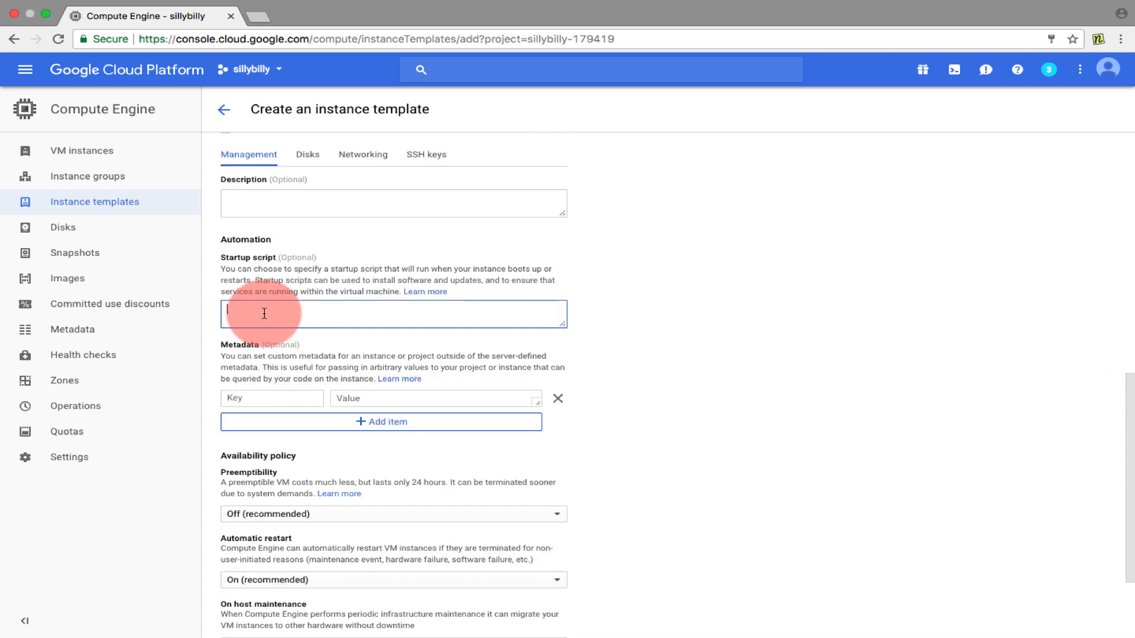
{"action": "key", "text": "super+v"}
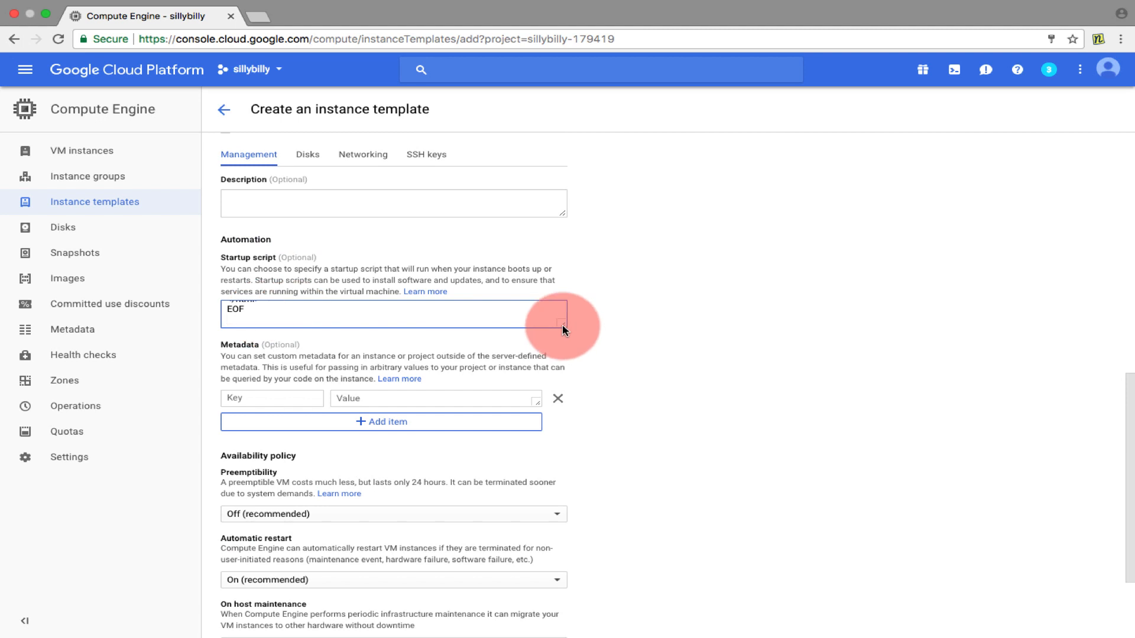
{"action": "left_click_drag", "start_coordinate": [563, 329], "coordinate": [597, 496]}
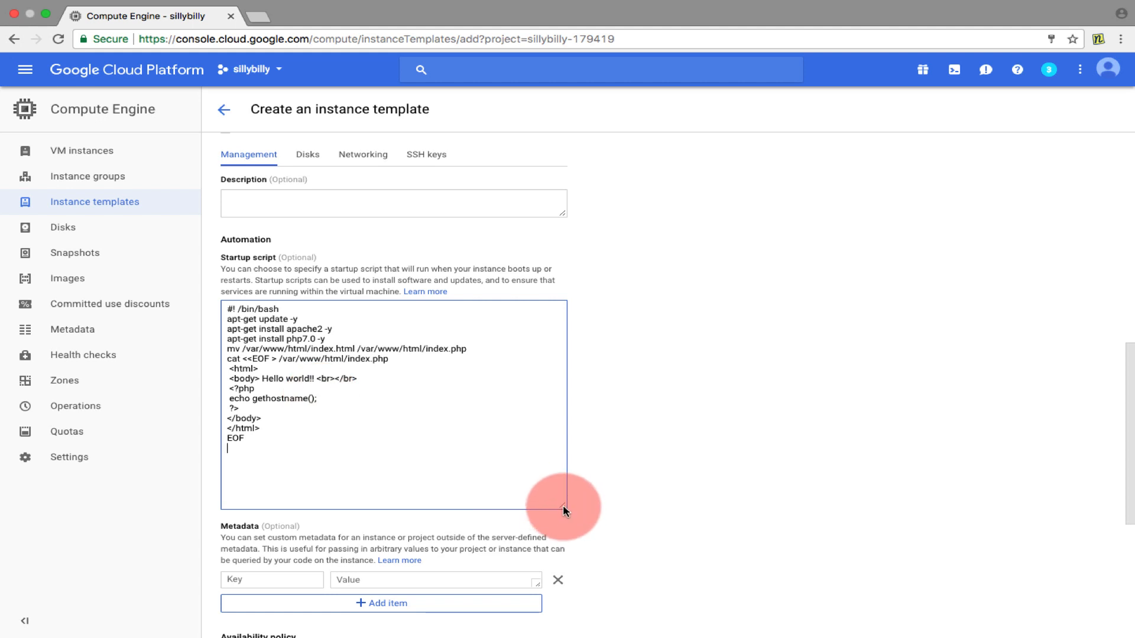
{"action": "left_click_drag", "start_coordinate": [562, 505], "coordinate": [520, 337]}
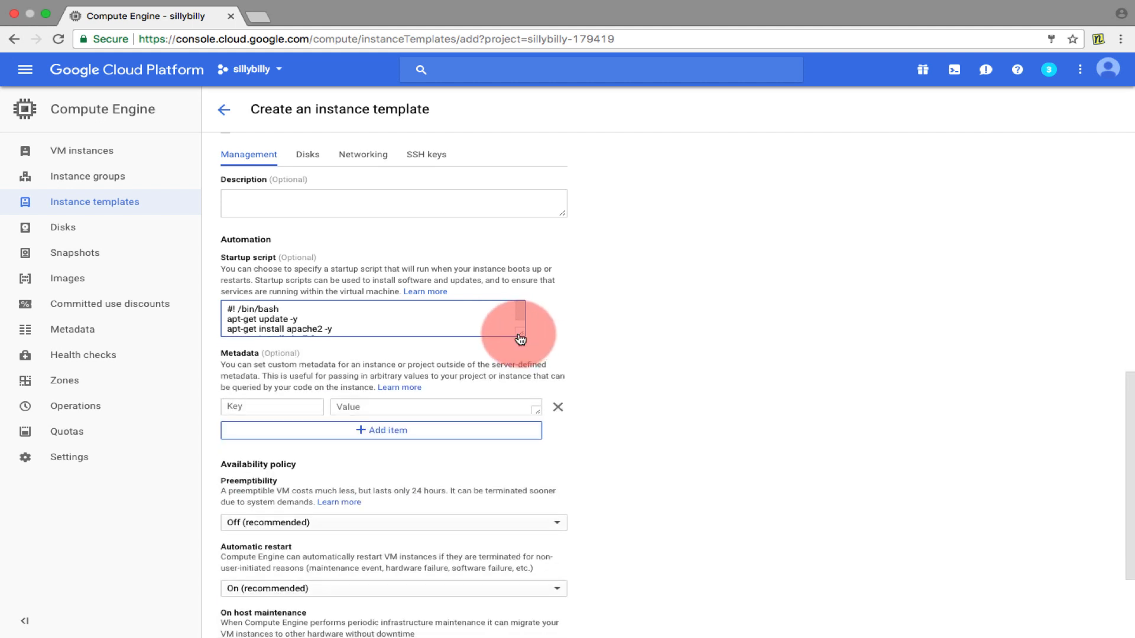
Add the network tag http-tag to the template's networking settings and create the template
{"action": "left_click", "coordinate": [374, 155]}
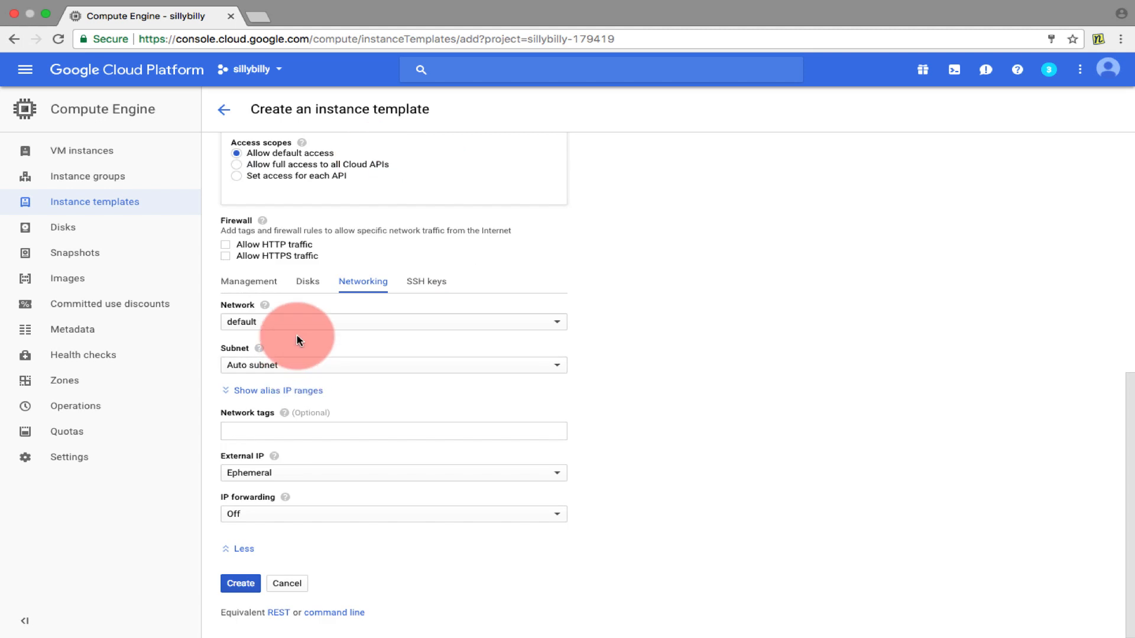
{"action": "left_click", "coordinate": [254, 430]}
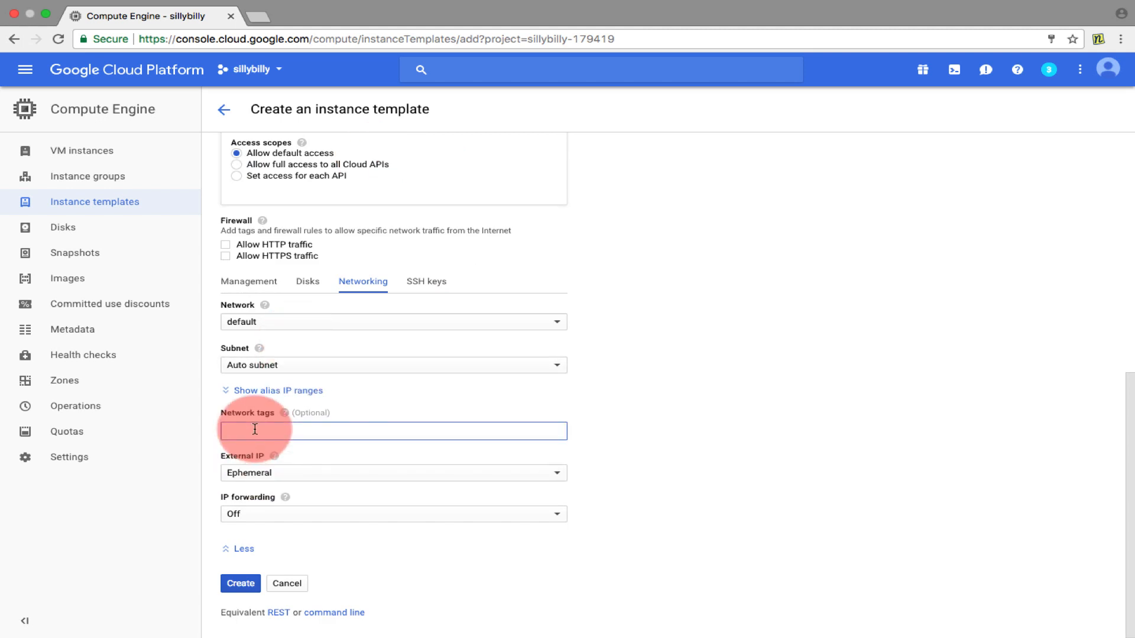
{"action": "type", "text": "http-tag"}
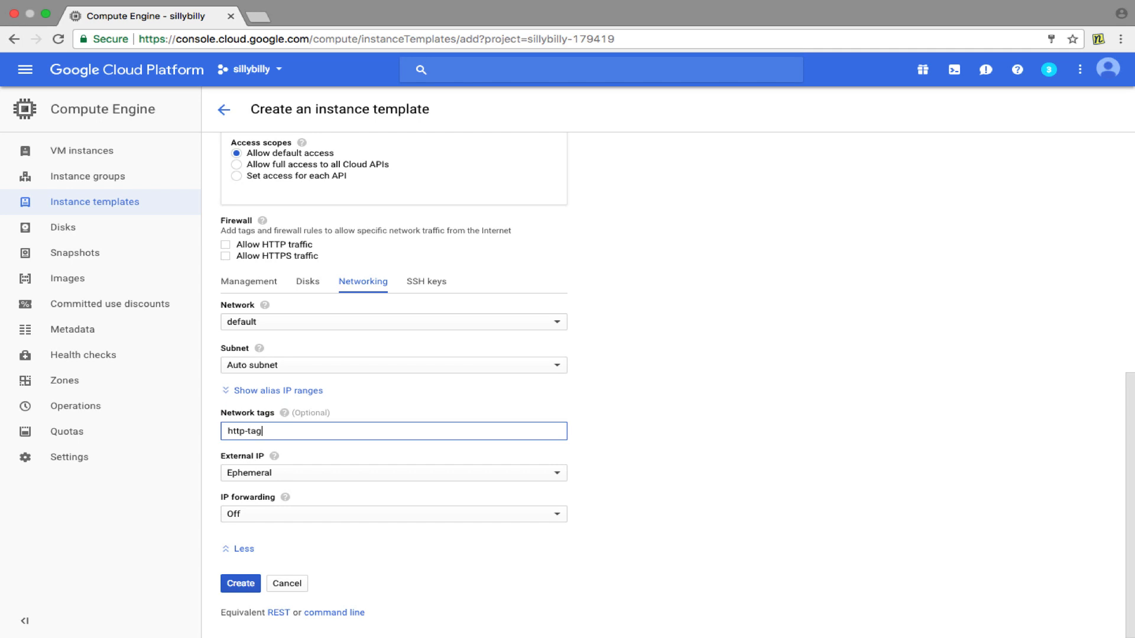
{"action": "key", "text": "Return"}
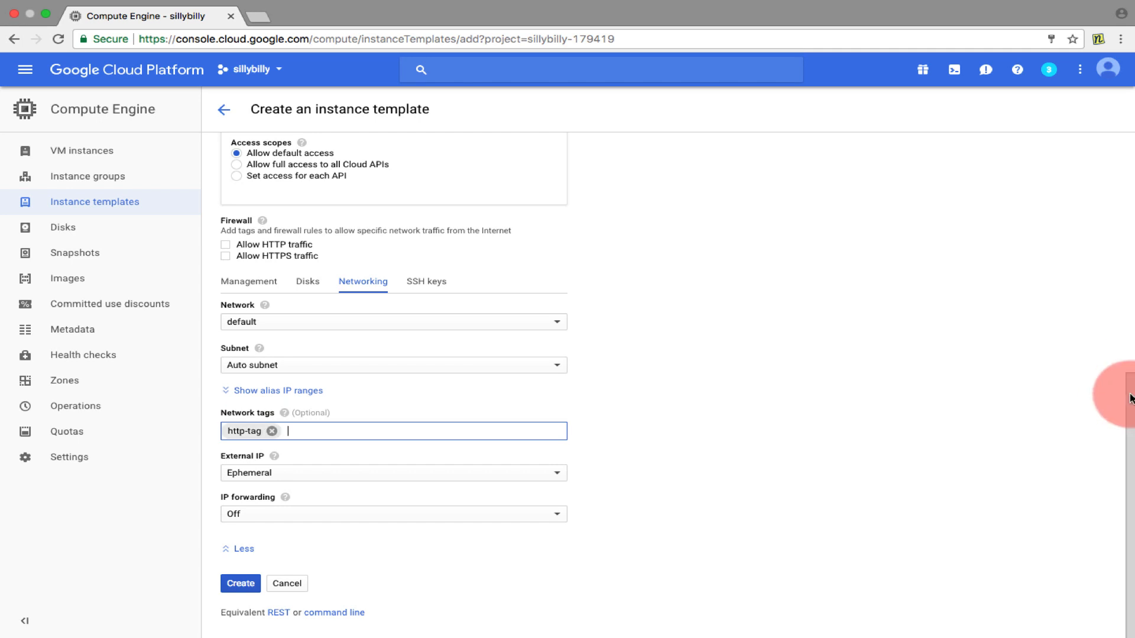
{"action": "left_click_drag", "start_coordinate": [1123, 387], "coordinate": [750, 456]}
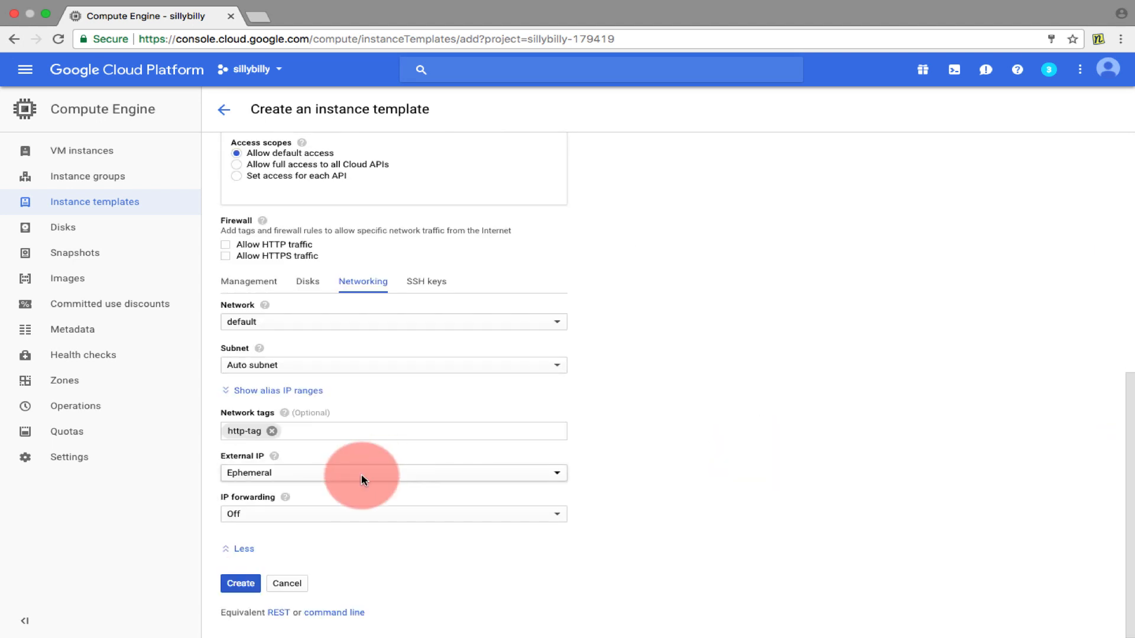
{"action": "left_click", "coordinate": [238, 585]}
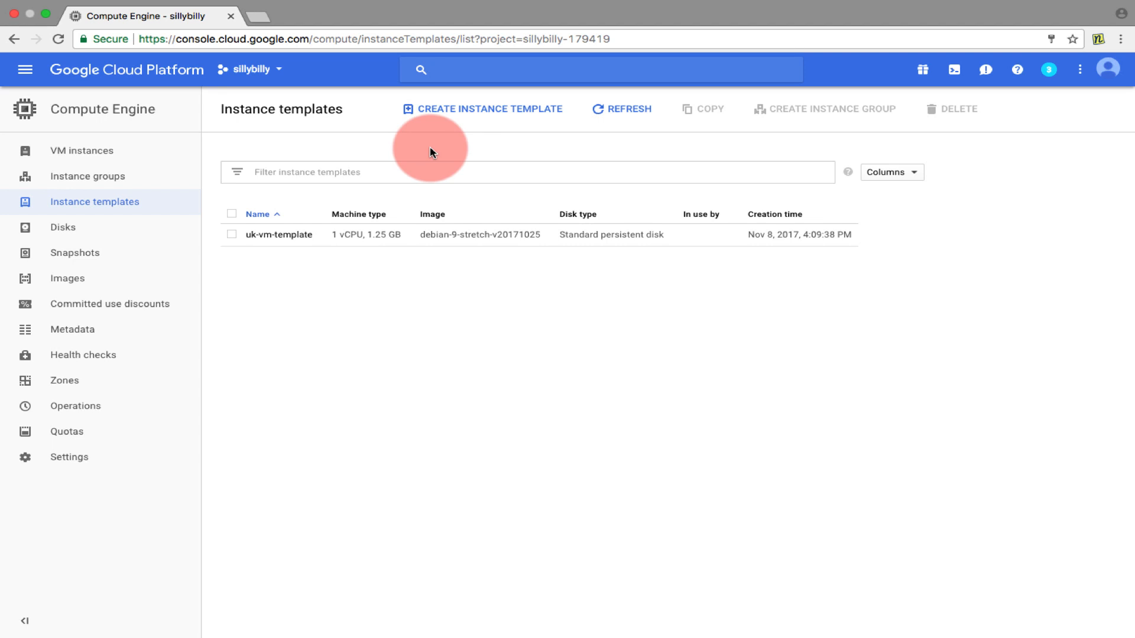
Start a new instance group in Compute Engine and name it uk-instance-group
{"action": "left_click", "coordinate": [119, 178]}
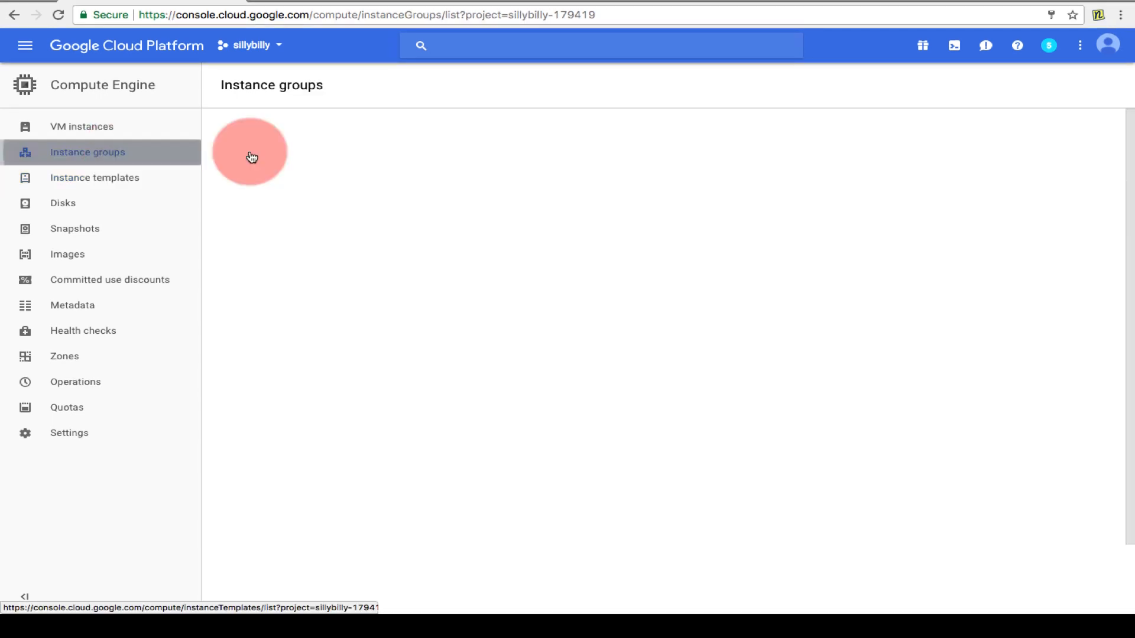
{"action": "left_click", "coordinate": [597, 290]}
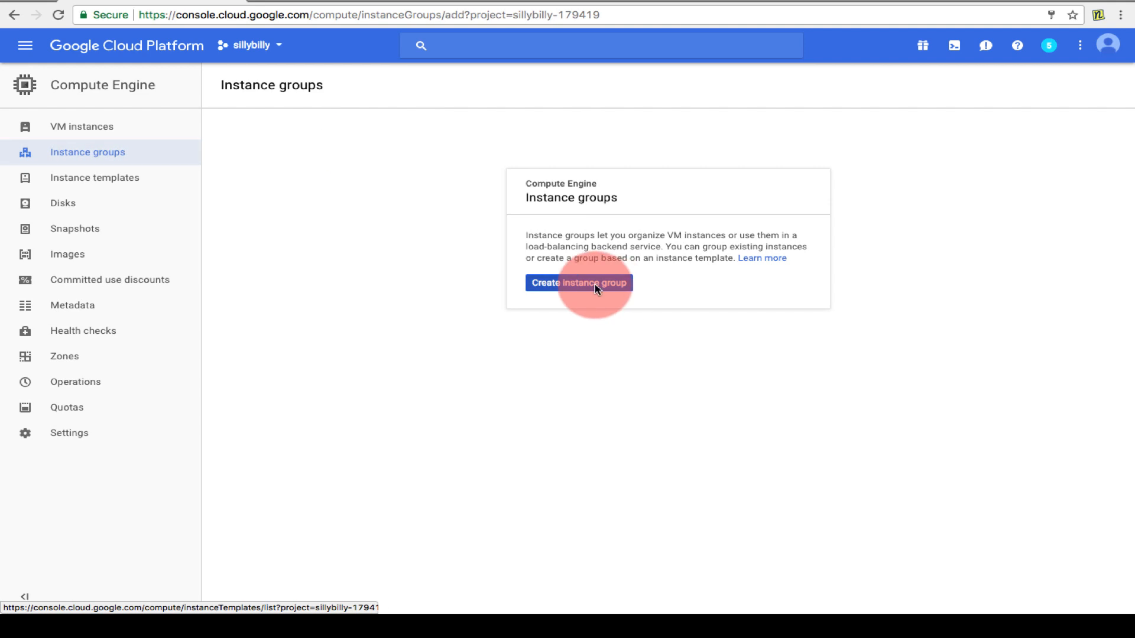
{"action": "left_click_drag", "start_coordinate": [317, 172], "coordinate": [94, 178]}
{"action": "key", "text": "BackSpace"}
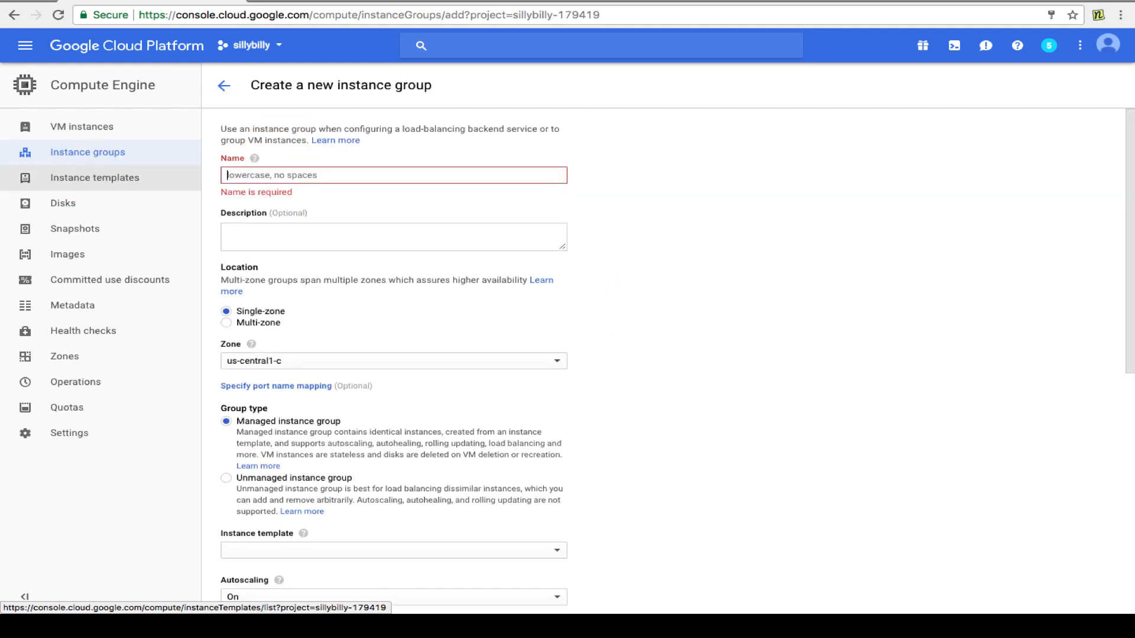
{"action": "type", "text": "uk-"}
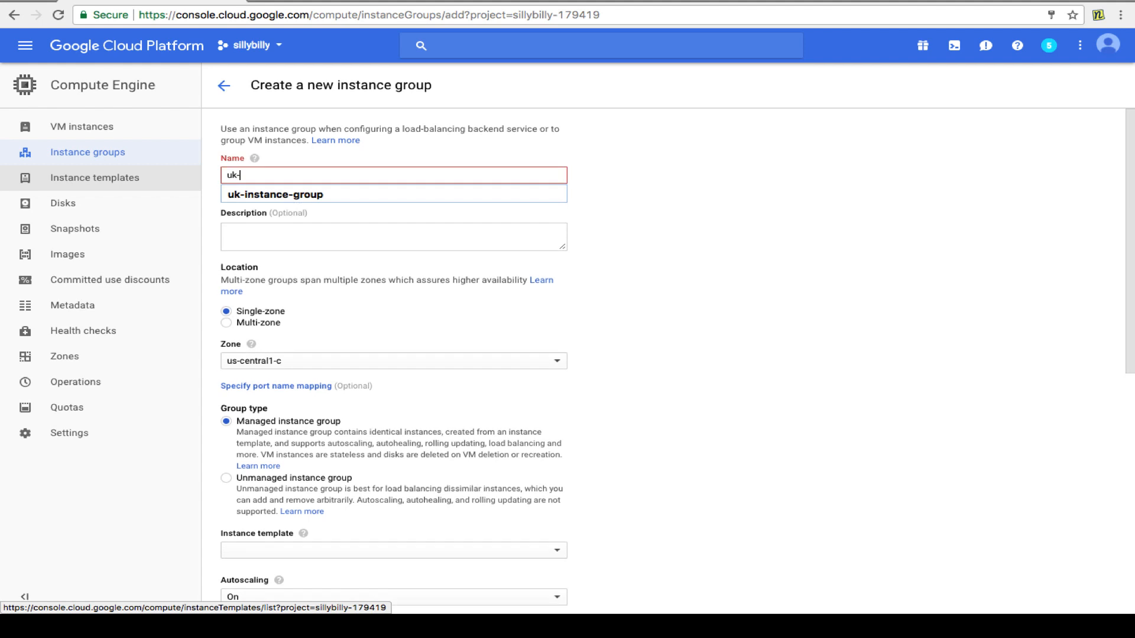
{"action": "key", "text": "Down"}
{"action": "key", "text": "Return"}
Make the instance group multi-zone and set its region to europe-west2
{"action": "left_click", "coordinate": [277, 328]}
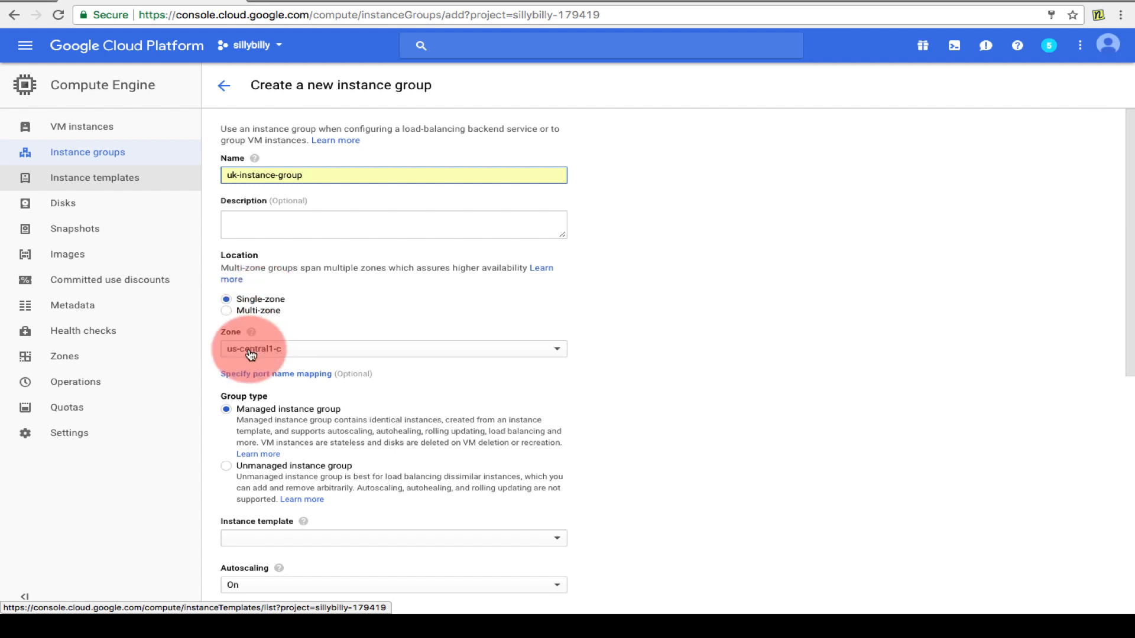
{"action": "left_click", "coordinate": [226, 312]}
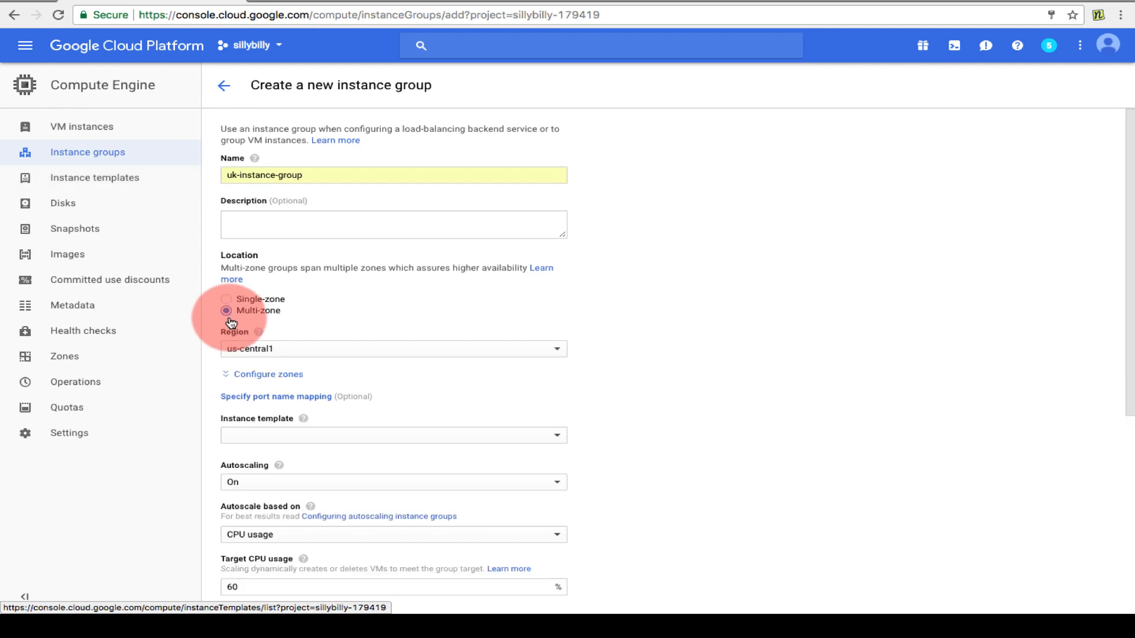
{"action": "left_click", "coordinate": [264, 350]}
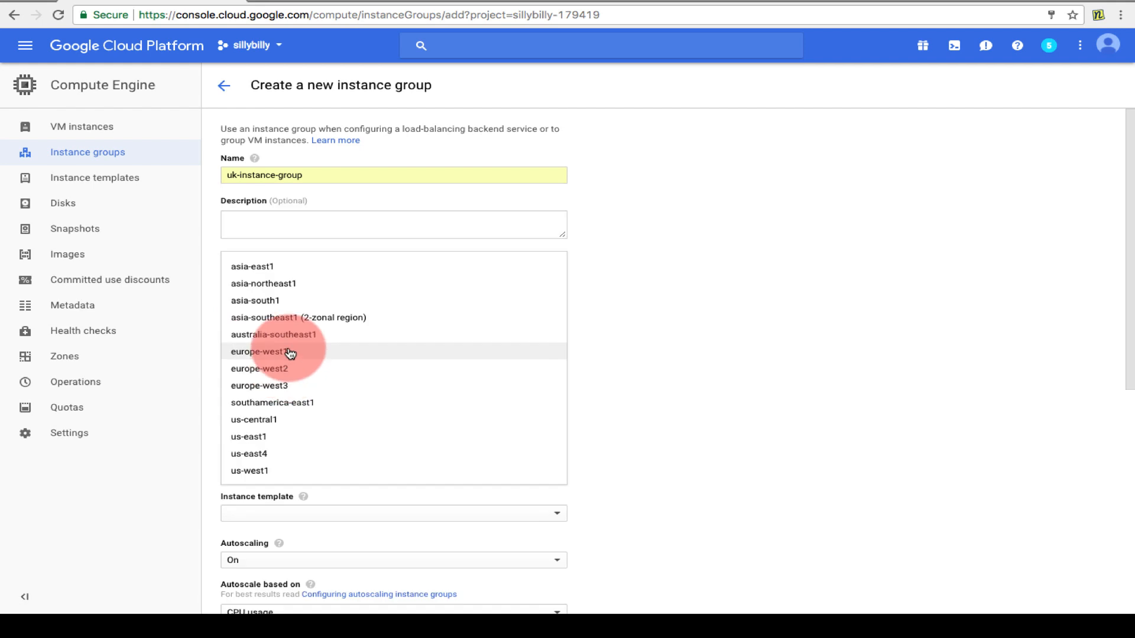
{"action": "left_click", "coordinate": [280, 370]}
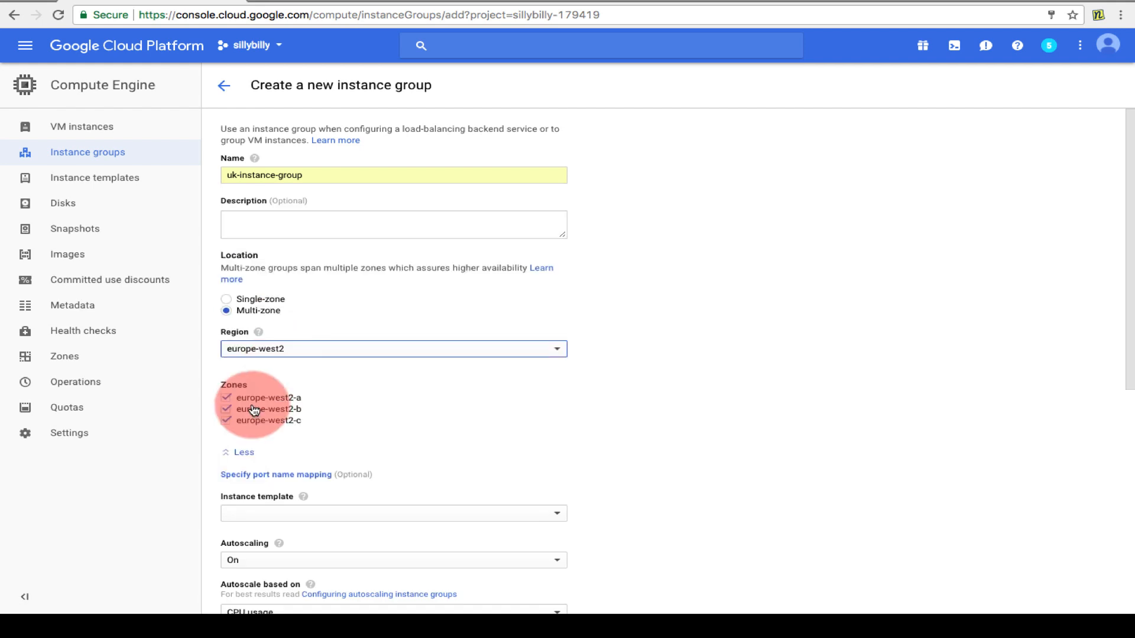
Choose uk-vm-template as the group's instance template
{"action": "left_click_drag", "start_coordinate": [1128, 325], "coordinate": [1128, 444]}
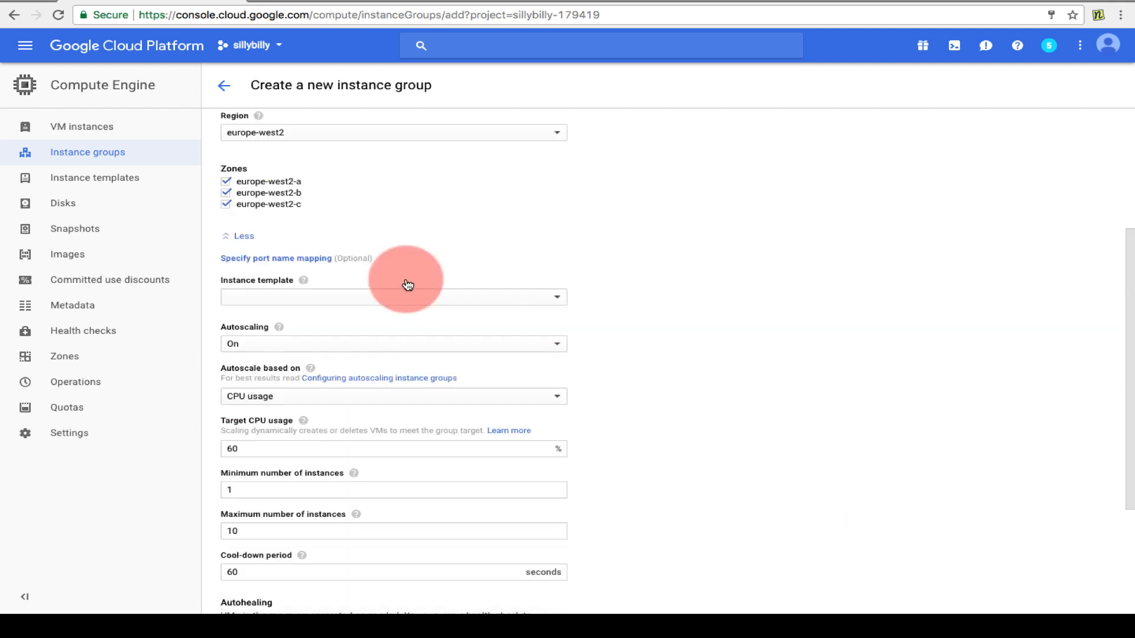
{"action": "left_click", "coordinate": [261, 298]}
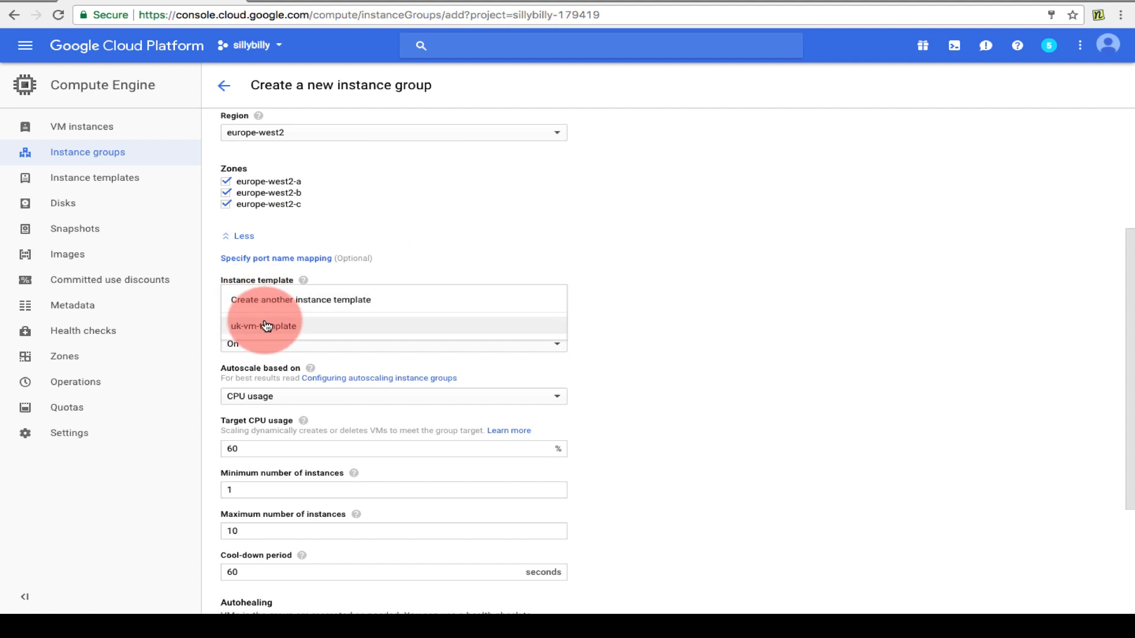
{"action": "left_click", "coordinate": [266, 325]}
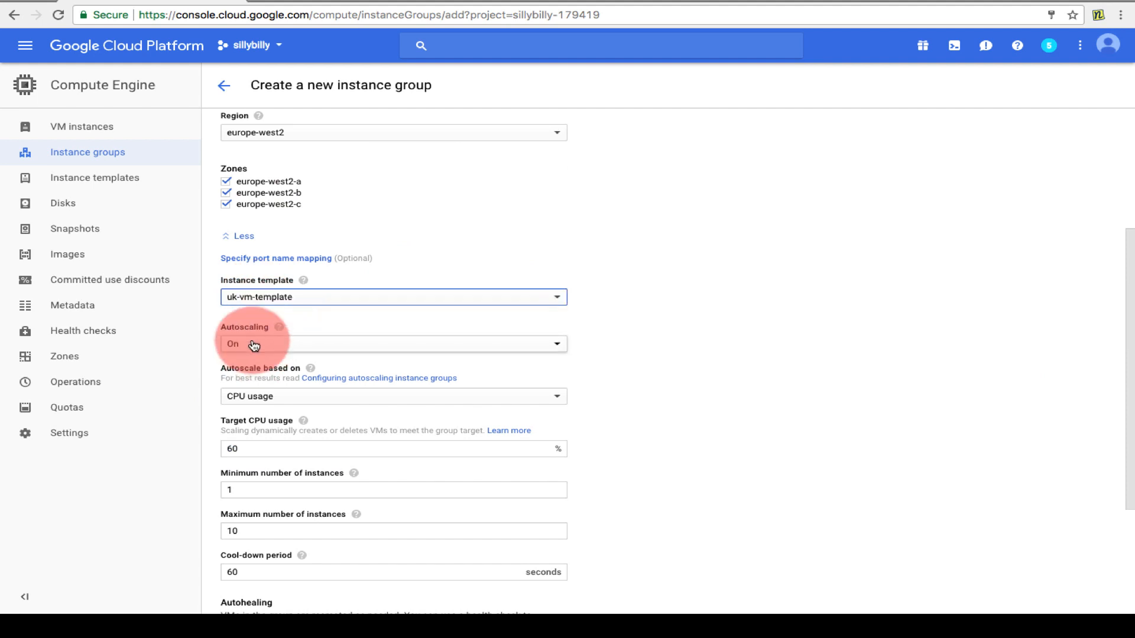
Keep autoscaling based on CPU usage and set the target CPU usage to 70%
{"action": "left_click_drag", "start_coordinate": [1117, 378], "coordinate": [1107, 432]}
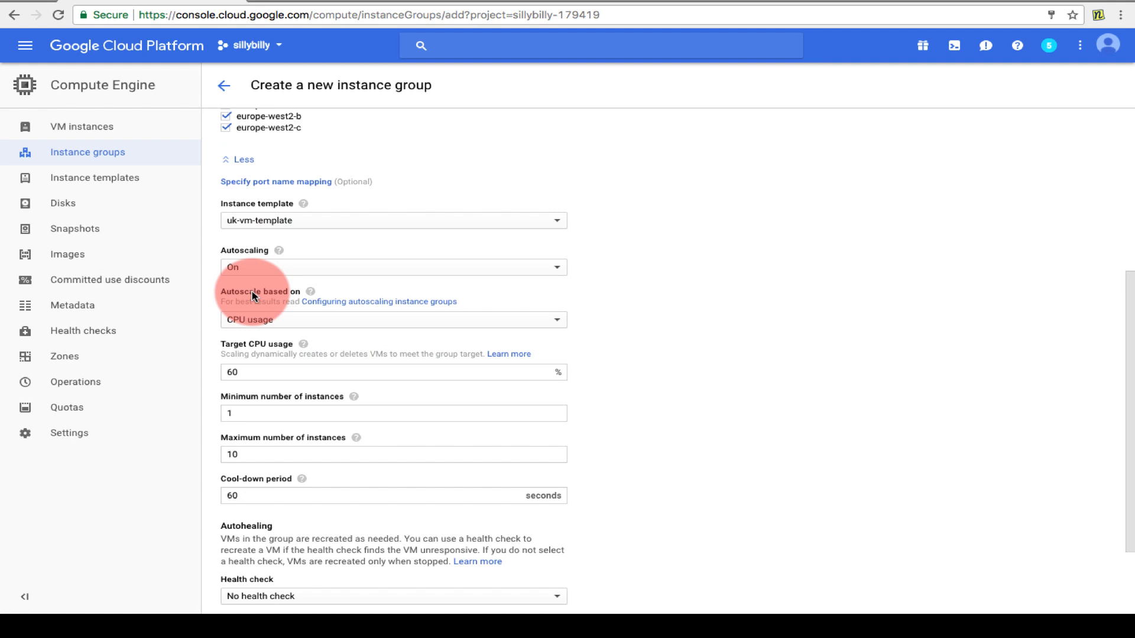
{"action": "left_click", "coordinate": [301, 326]}
{"action": "left_click", "coordinate": [290, 324]}
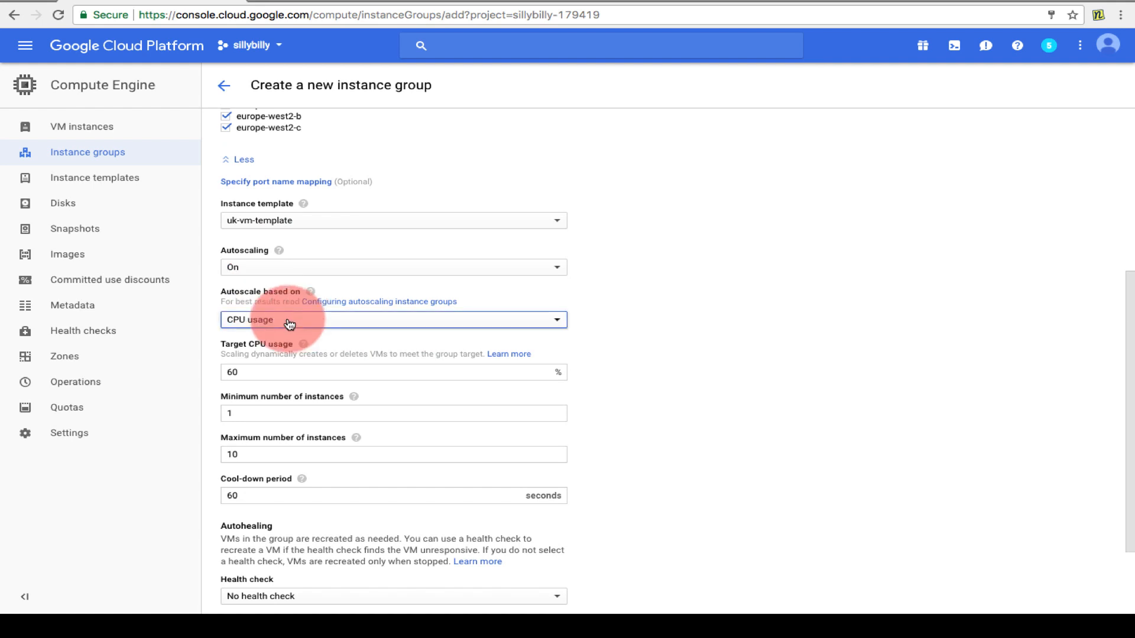
{"action": "double_click", "coordinate": [255, 372]}
{"action": "type", "text": "70"}
{"action": "left_click", "coordinate": [269, 367]}
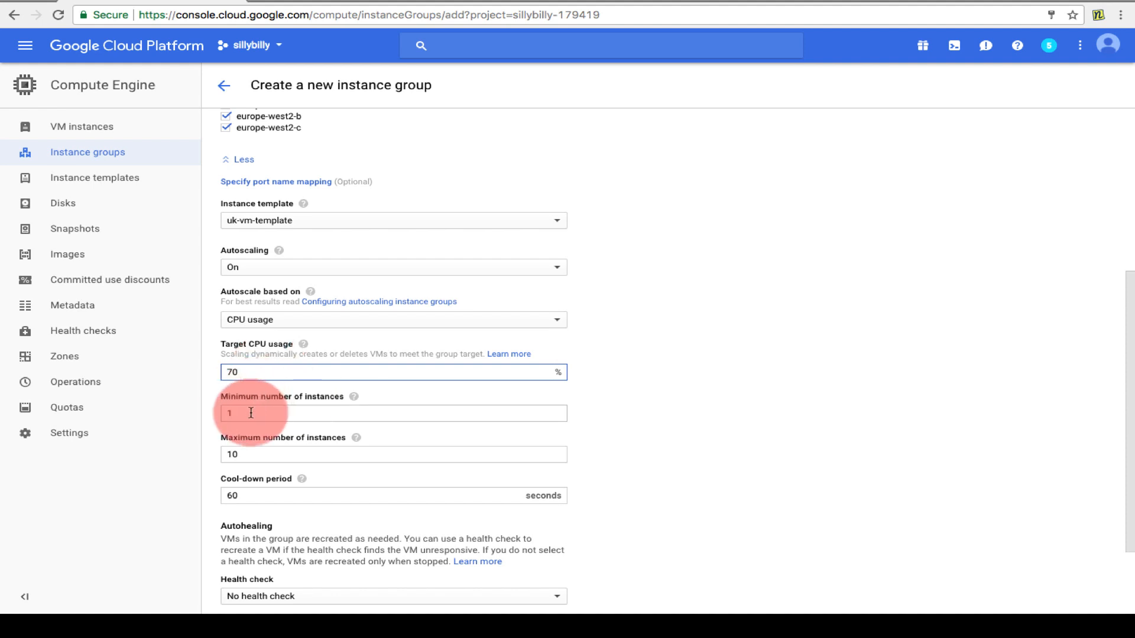
{"action": "left_click", "coordinate": [255, 455]}
{"action": "scroll", "coordinate": [1115, 443], "scroll_direction": "down", "scroll_amount": 3}
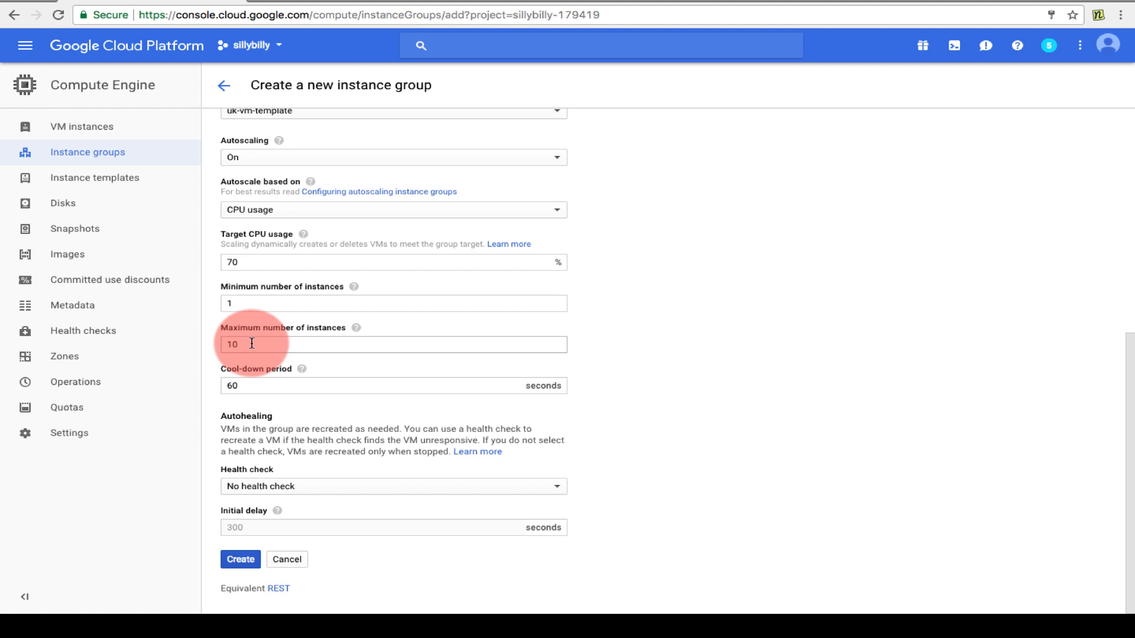
{"action": "left_click", "coordinate": [239, 381]}
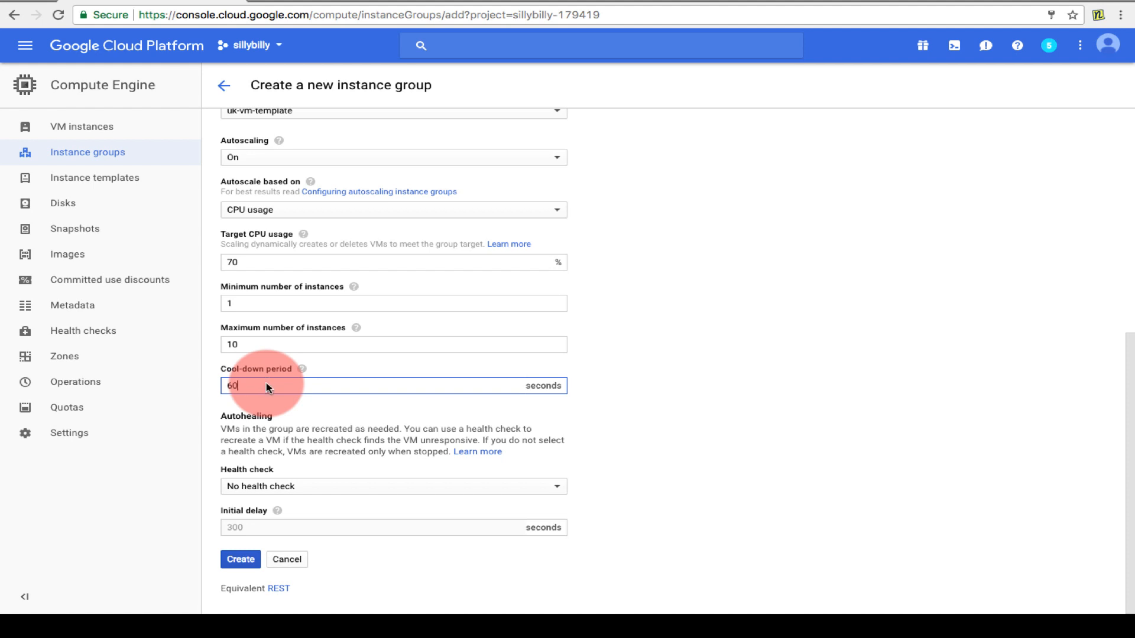
Start a new health check for the group's autohealing and name it uk-health-check
{"action": "left_click", "coordinate": [281, 493]}
{"action": "left_click", "coordinate": [284, 462]}
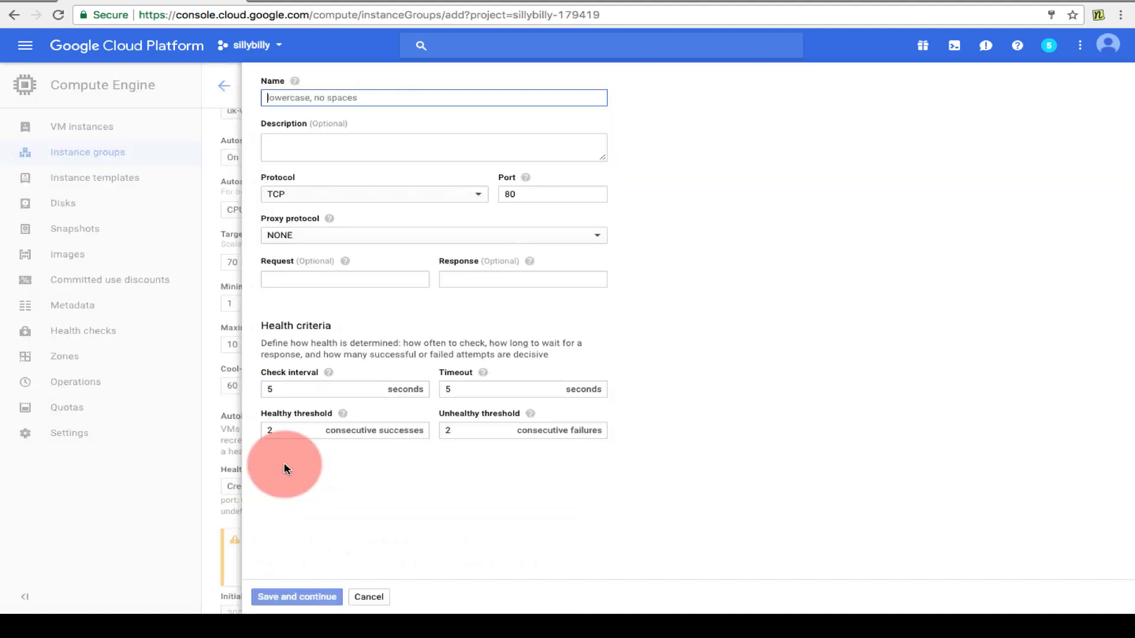
{"action": "left_click", "coordinate": [307, 96]}
{"action": "type", "text": "uk-health-"}
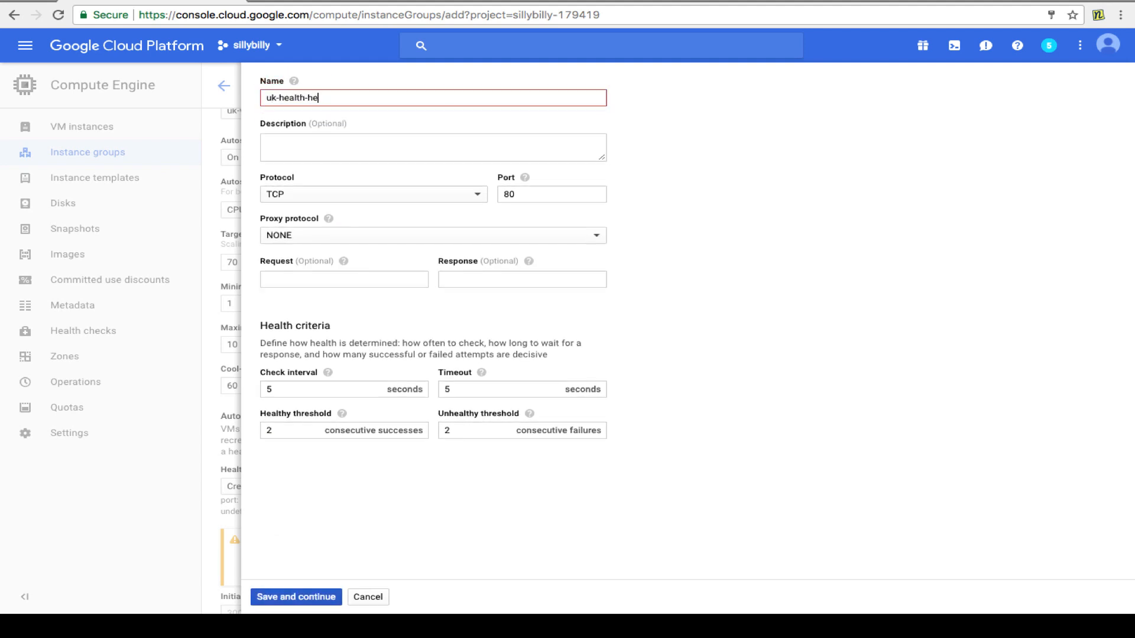
{"action": "type", "text": "check"}
{"action": "left_click", "coordinate": [309, 109]}
Set the health check's protocol to HTTP, keep the default health criteria, and save it
{"action": "left_click", "coordinate": [329, 196]}
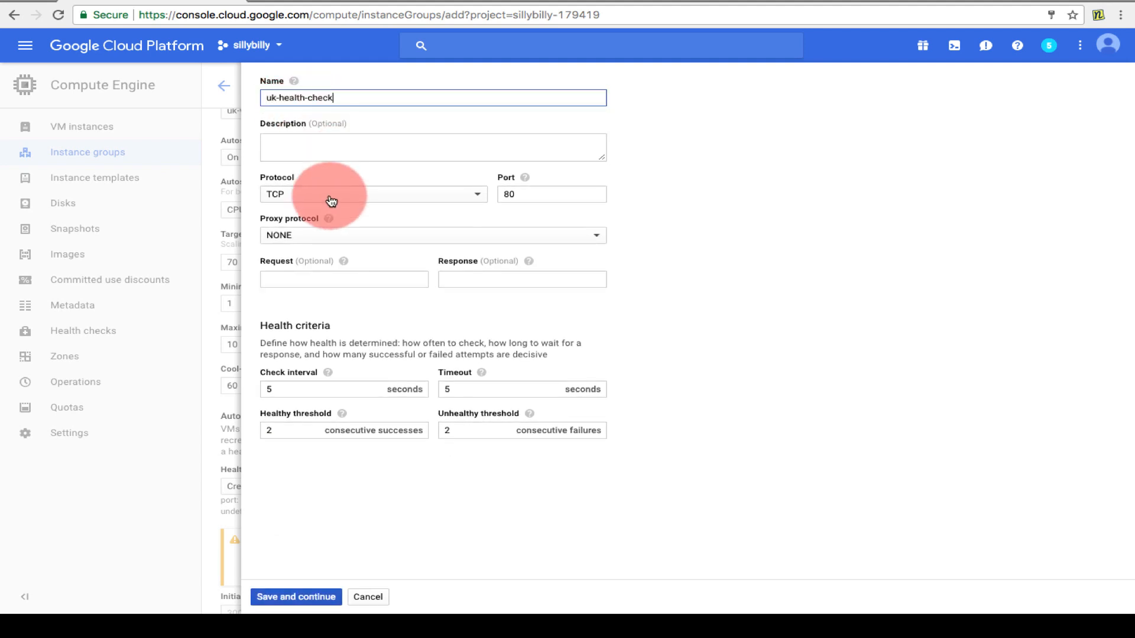
{"action": "left_click", "coordinate": [324, 162]}
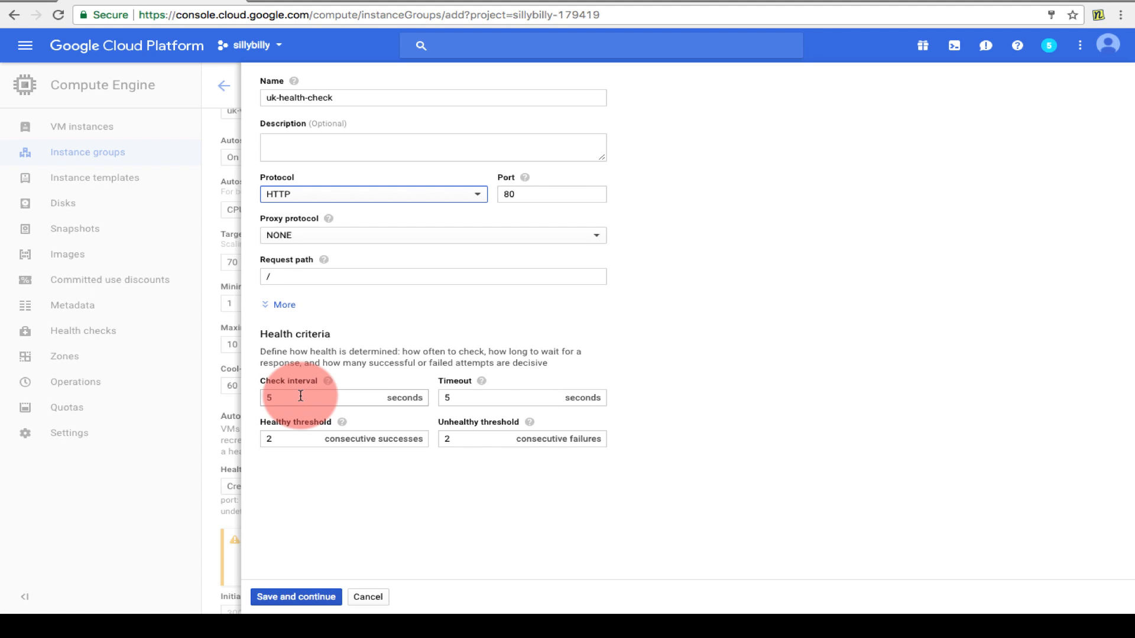
{"action": "left_click", "coordinate": [456, 444]}
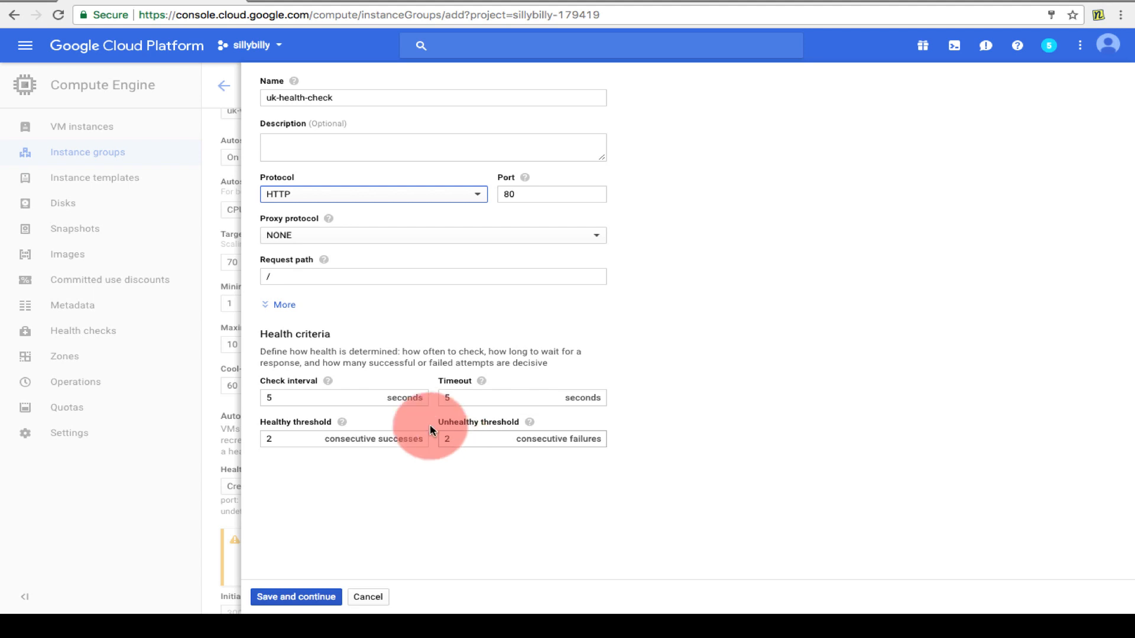
{"action": "left_click", "coordinate": [342, 400]}
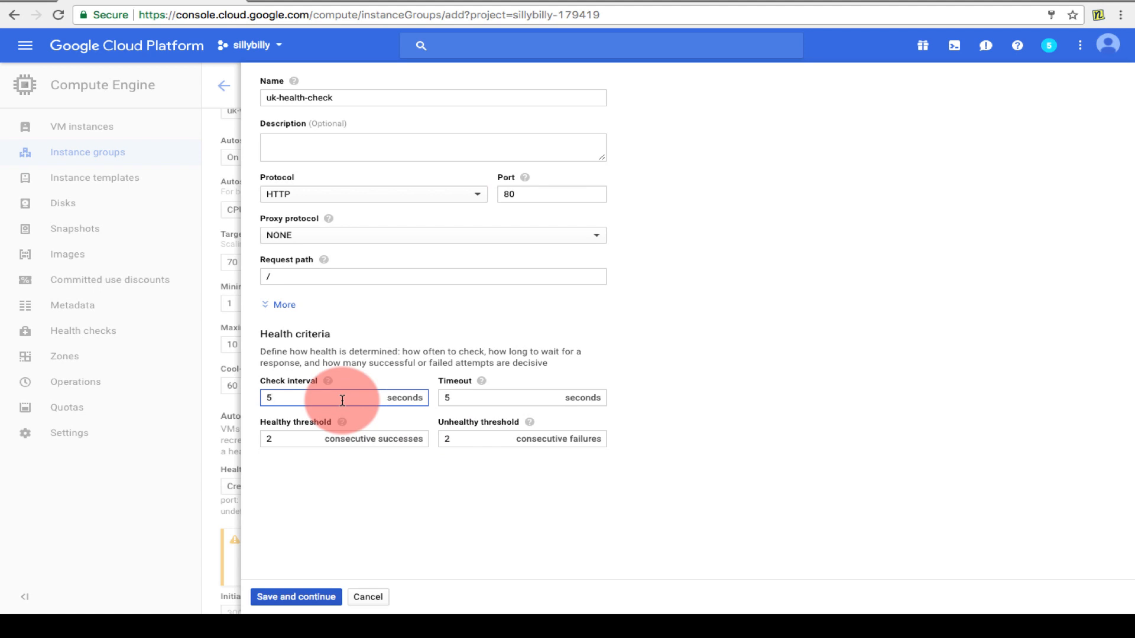
{"action": "left_click", "coordinate": [460, 393]}
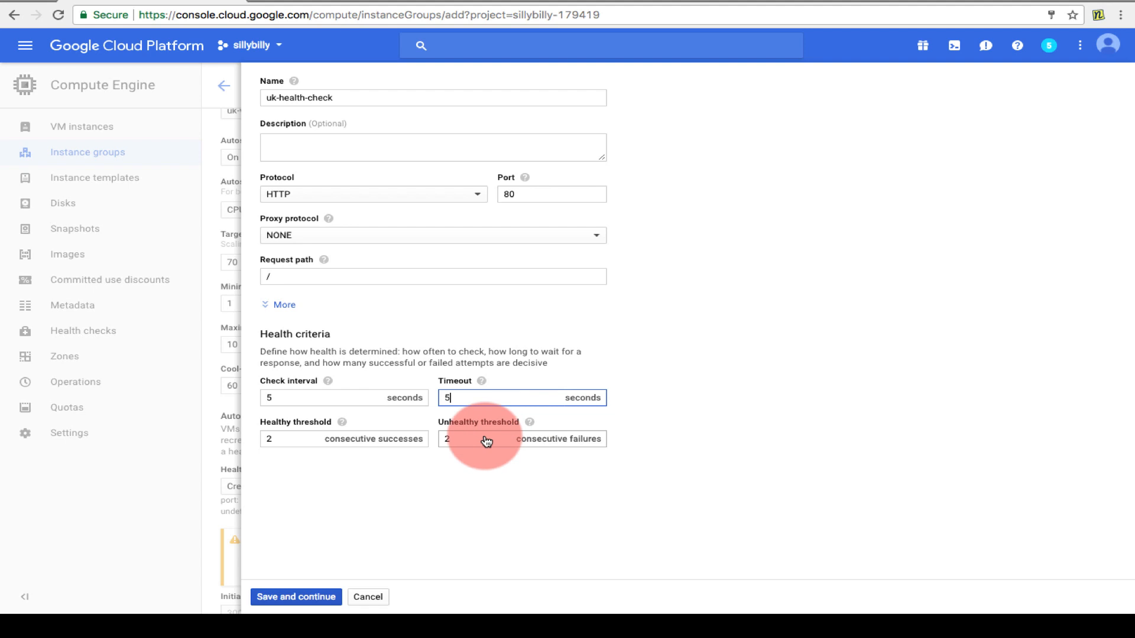
{"action": "left_click", "coordinate": [293, 597]}
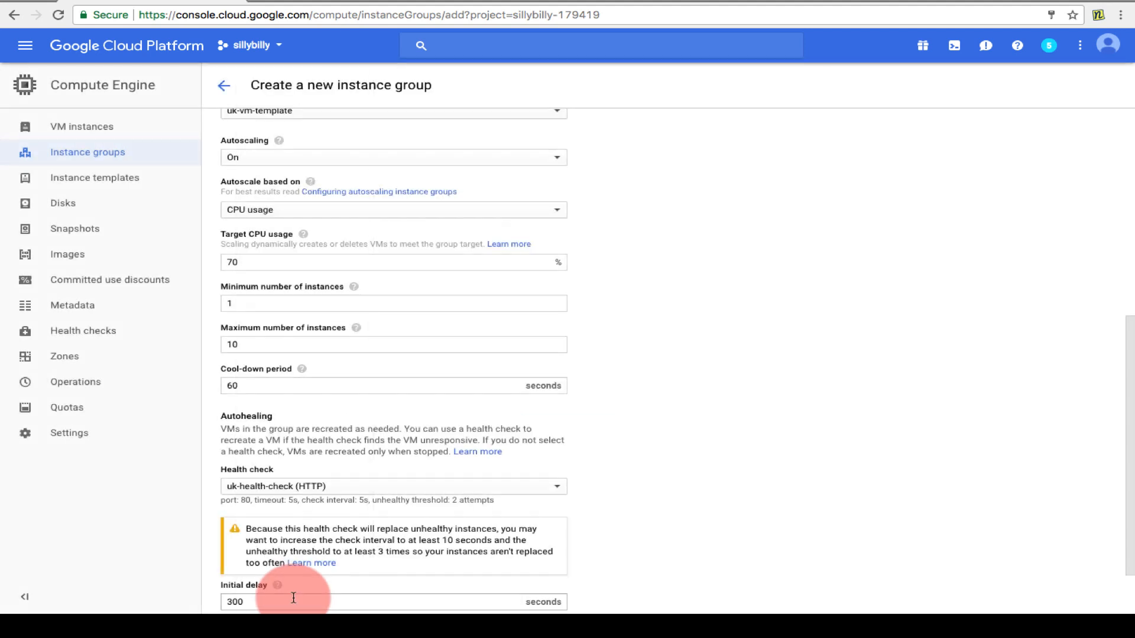
Set the autohealing initial delay to 120 seconds and create the instance group
{"action": "left_click", "coordinate": [296, 596]}
{"action": "scroll", "coordinate": [267, 526], "scroll_direction": "down", "scroll_amount": 1}
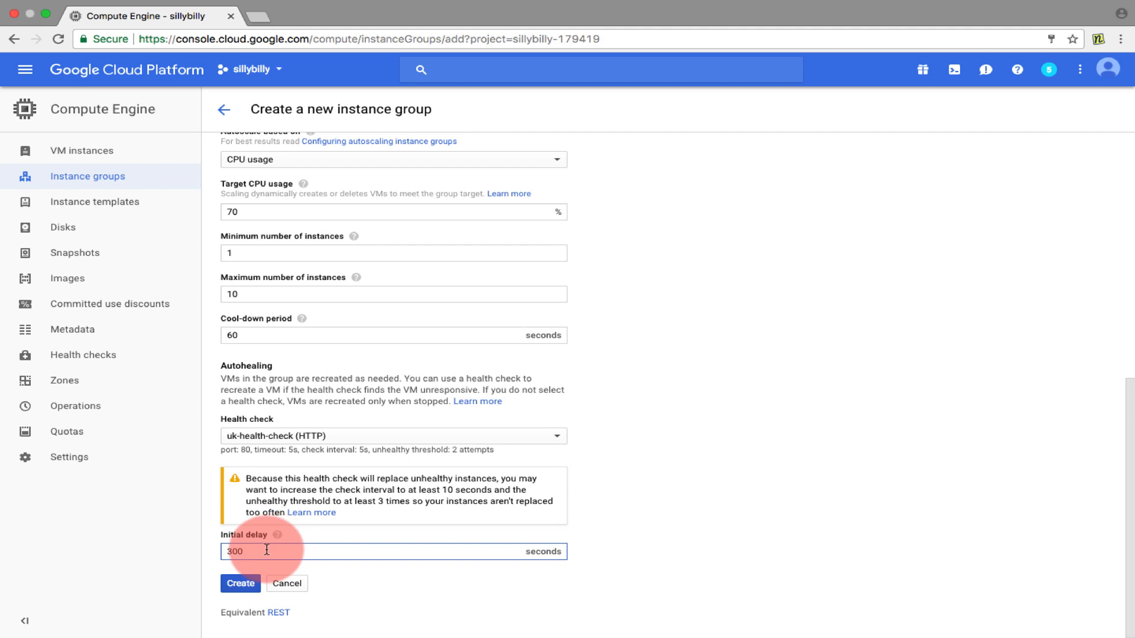
{"action": "left_click_drag", "start_coordinate": [266, 550], "coordinate": [220, 547]}
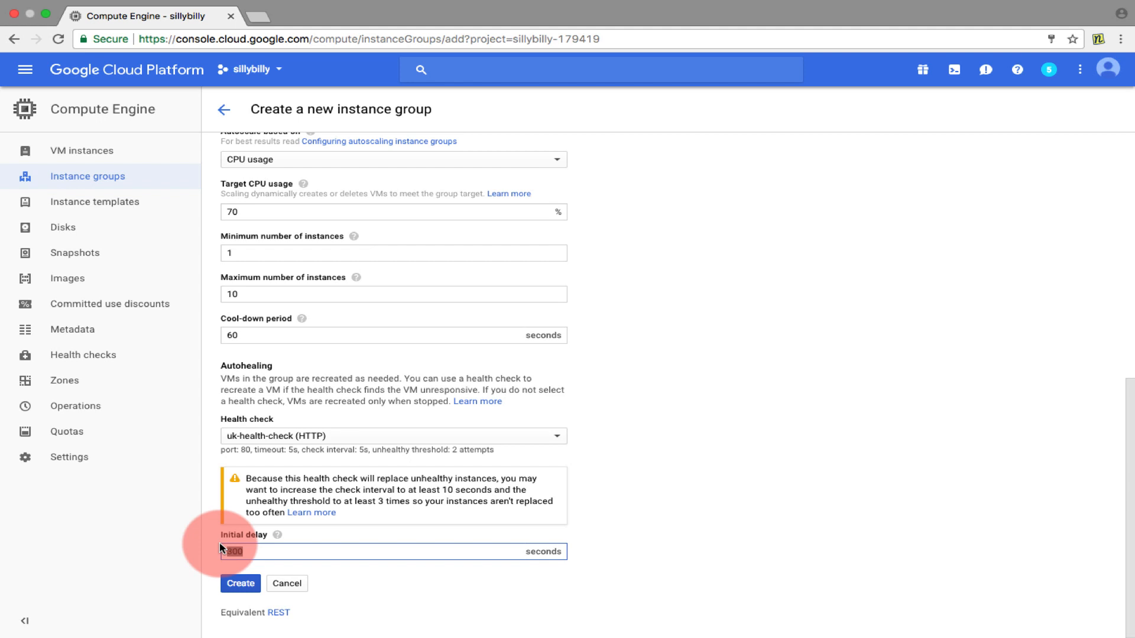
{"action": "type", "text": "120"}
{"action": "left_click", "coordinate": [248, 584]}
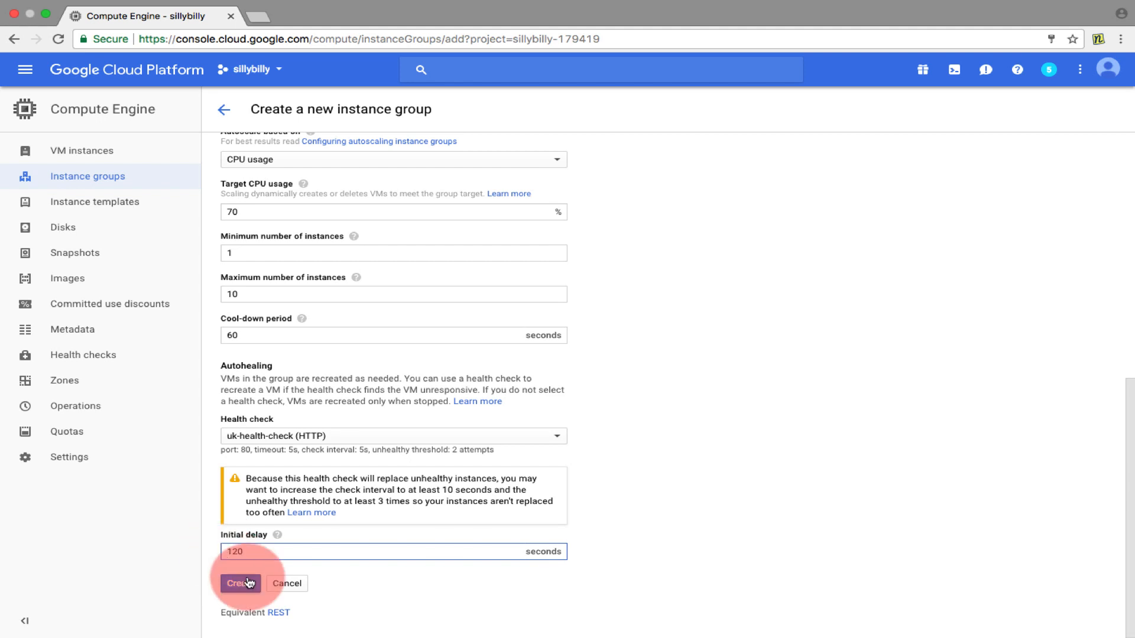
{"action": "left_click", "coordinate": [248, 583]}
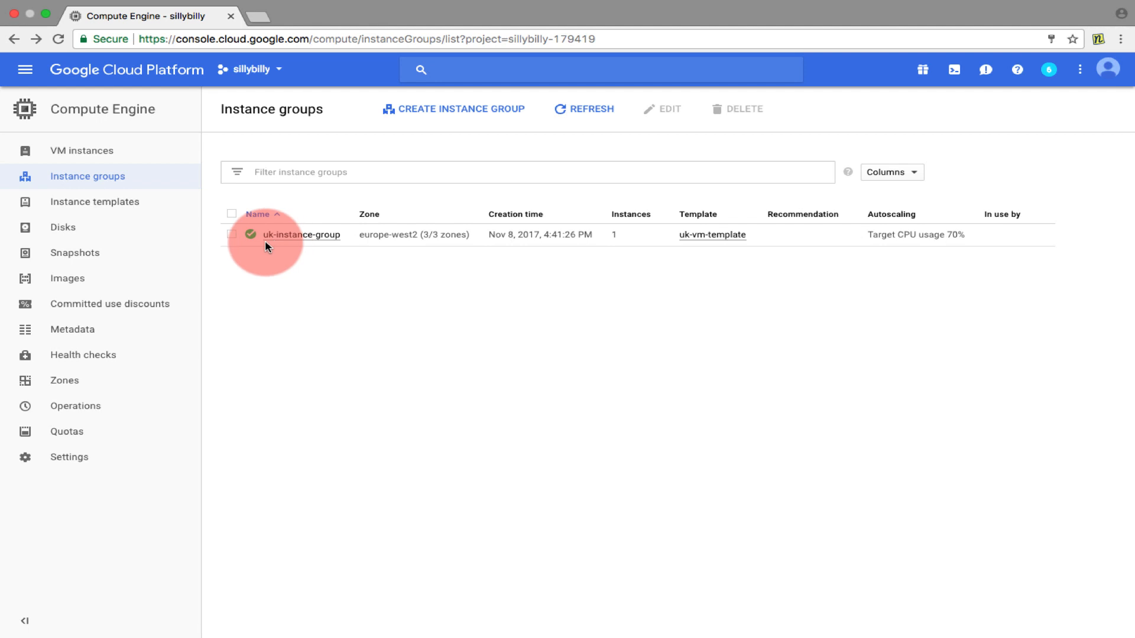
Start another instance group and name it us-instance-group
{"action": "left_click", "coordinate": [448, 117]}
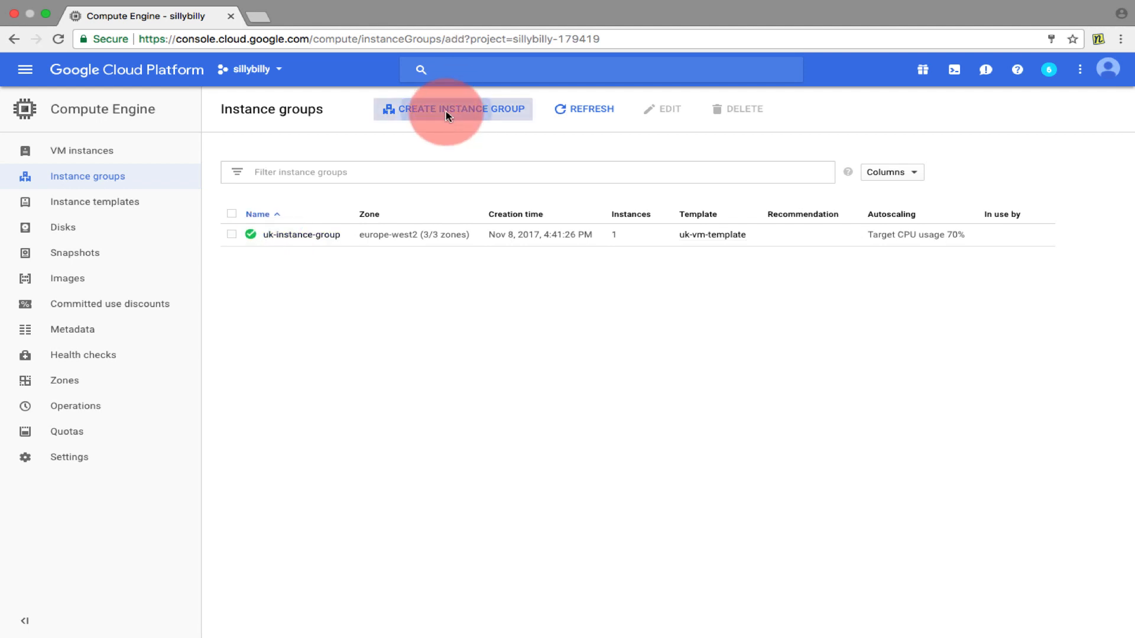
{"action": "type", "text": "us-inta"}
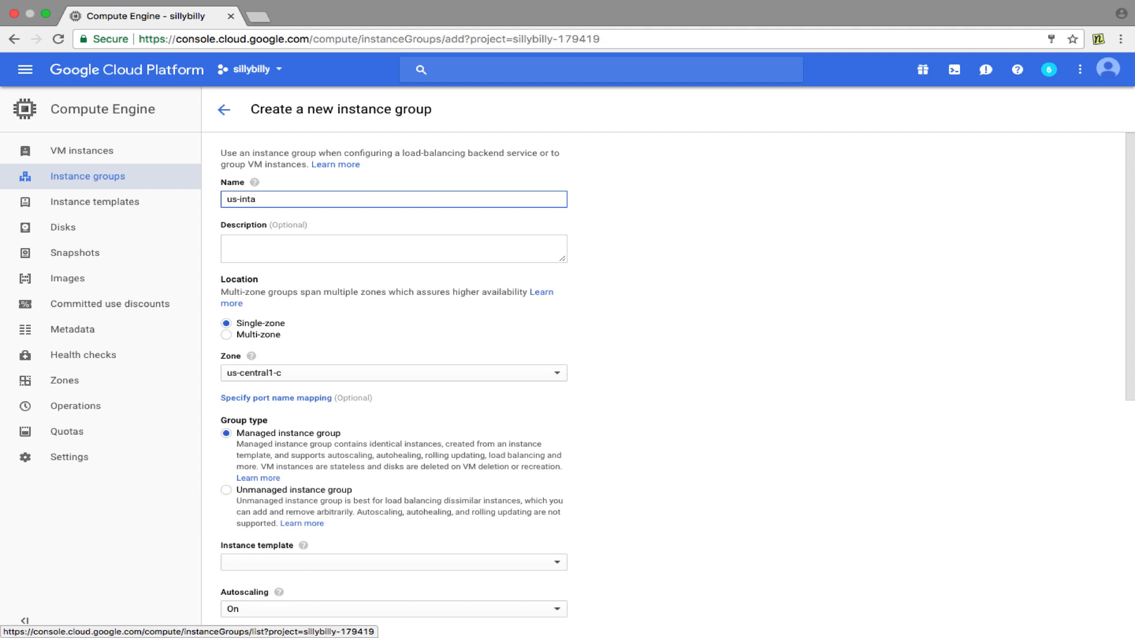
{"action": "type", "text": "nse"}
{"action": "key", "text": "BackSpace"}
{"action": "key", "text": "BackSpace"}
{"action": "key", "text": "BackSpace"}
{"action": "type", "text": "stance-ger"}
{"action": "key", "text": "BackSpace"}
{"action": "key", "text": "BackSpace"}
{"action": "type", "text": "roup"}
Make the group multi-zone in region us-central1 and include zone us-central1-a along with the preselected zones
{"action": "left_click", "coordinate": [239, 336]}
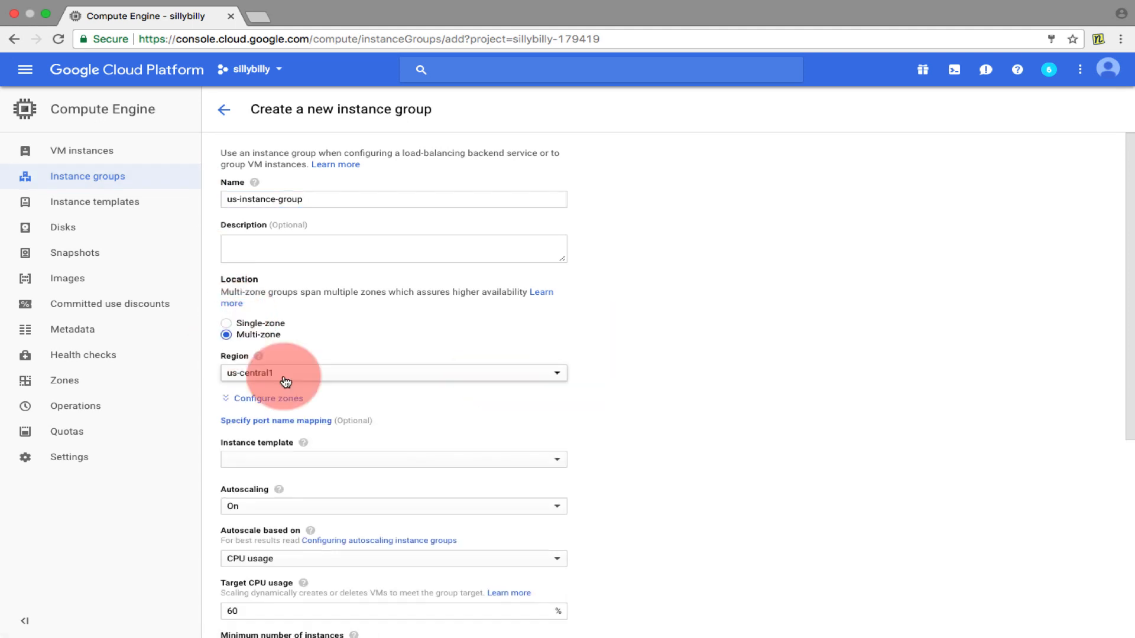
{"action": "left_click", "coordinate": [265, 377]}
{"action": "left_click", "coordinate": [273, 374]}
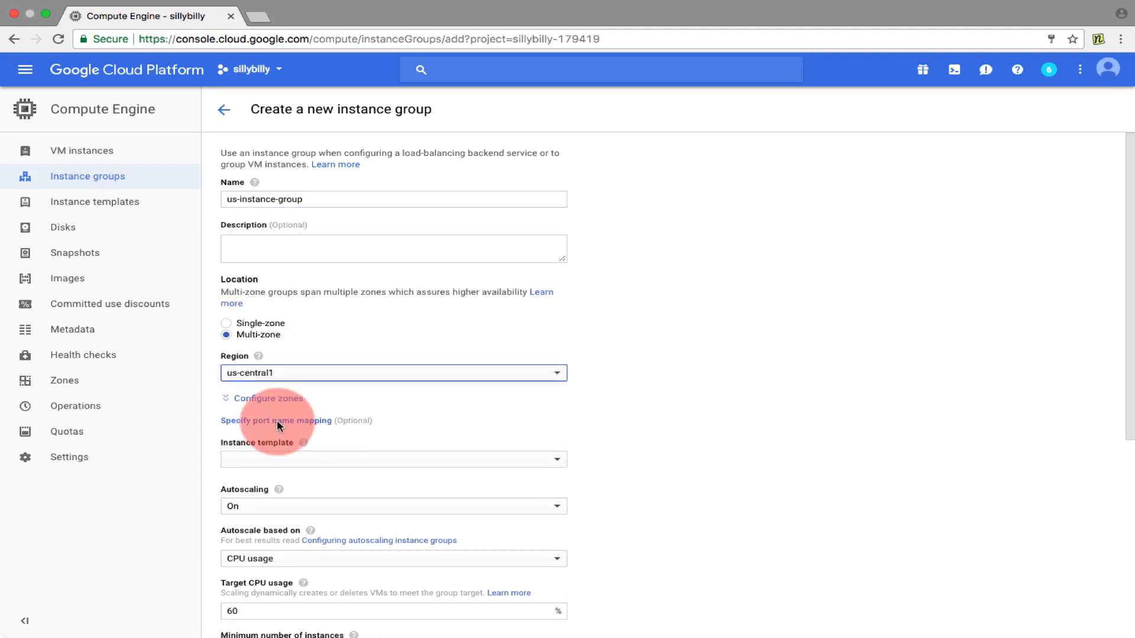
{"action": "left_click", "coordinate": [267, 398]}
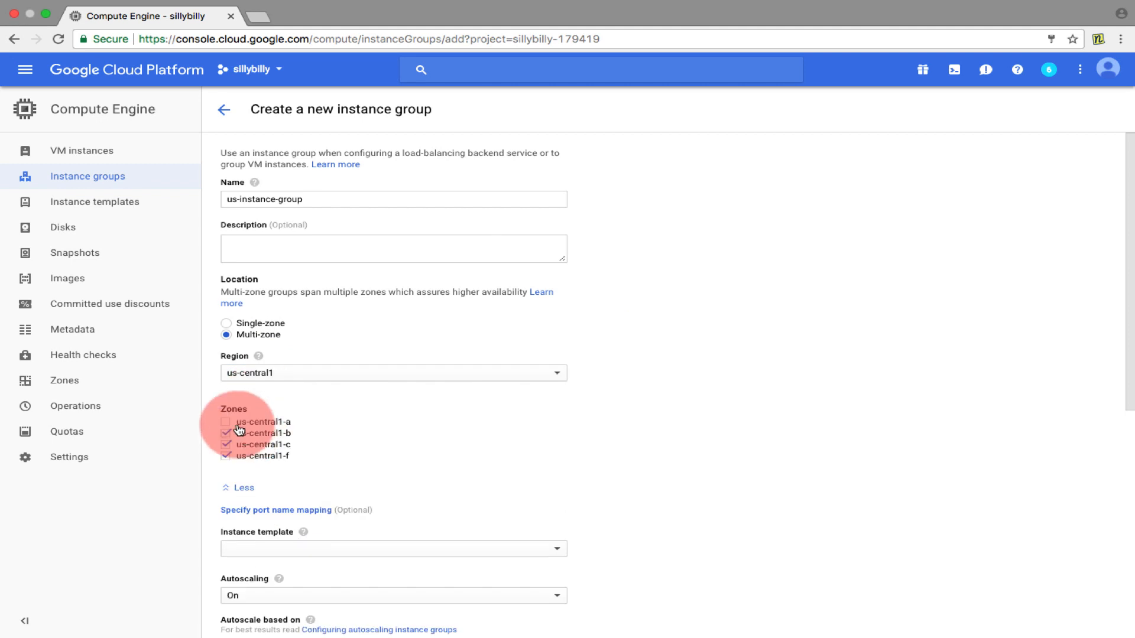
{"action": "left_click", "coordinate": [237, 422]}
{"action": "left_click", "coordinate": [237, 422]}
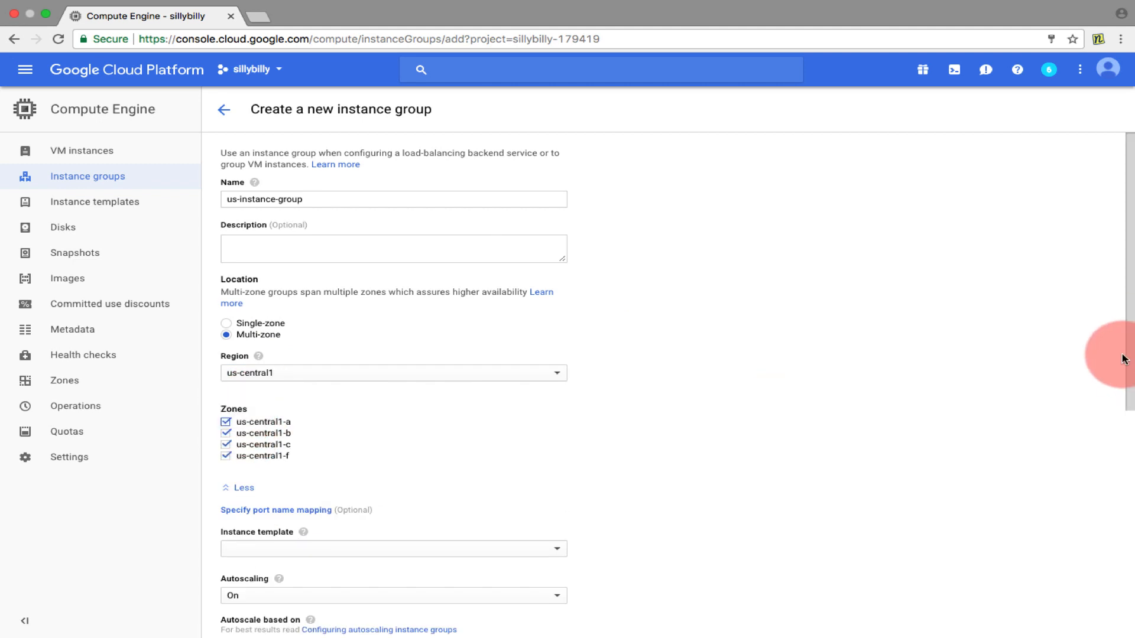
Choose uk-vm-template as the instance template and set the target CPU usage to 70%
{"action": "left_click_drag", "start_coordinate": [1122, 355], "coordinate": [1113, 497]}
{"action": "left_click", "coordinate": [325, 251]}
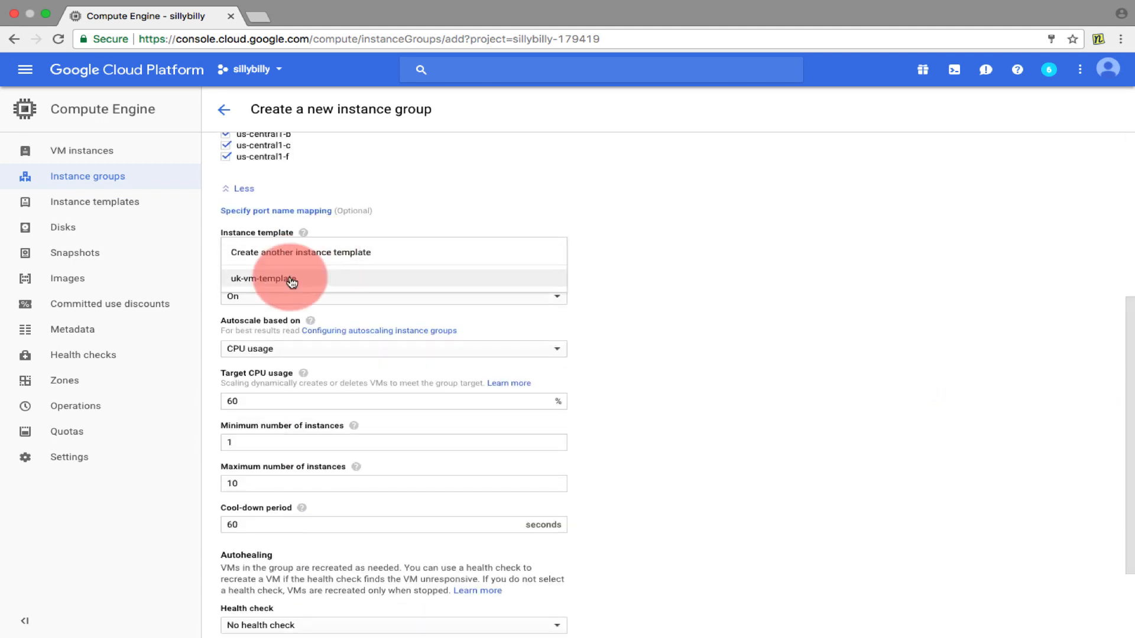
{"action": "left_click", "coordinate": [293, 281]}
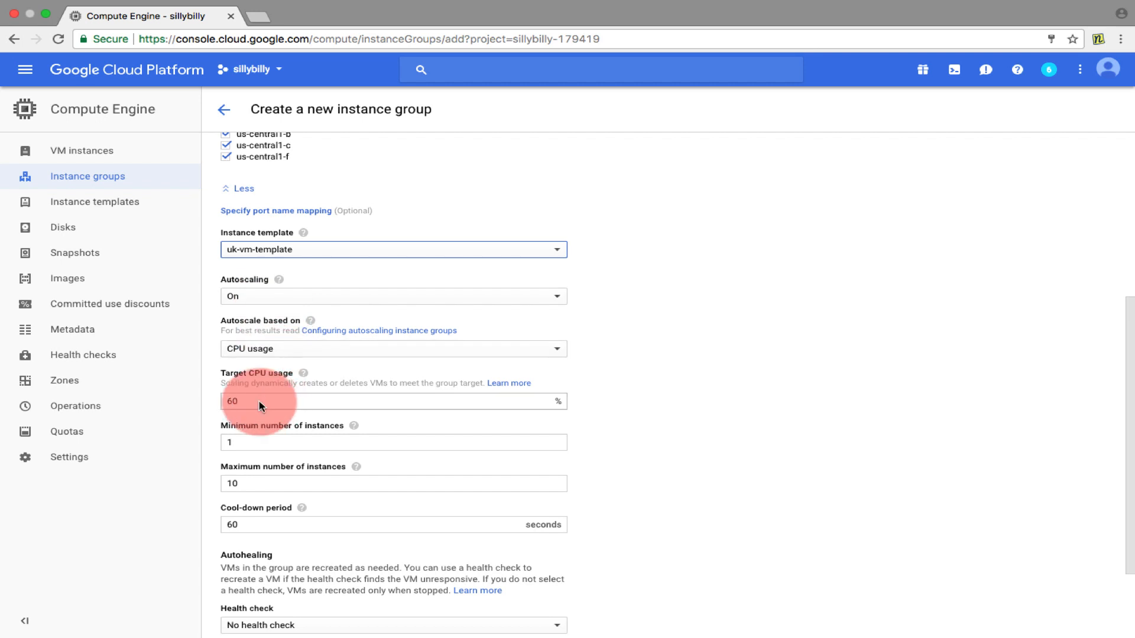
{"action": "left_click_drag", "start_coordinate": [266, 401], "coordinate": [210, 400]}
{"action": "type", "text": "70"}
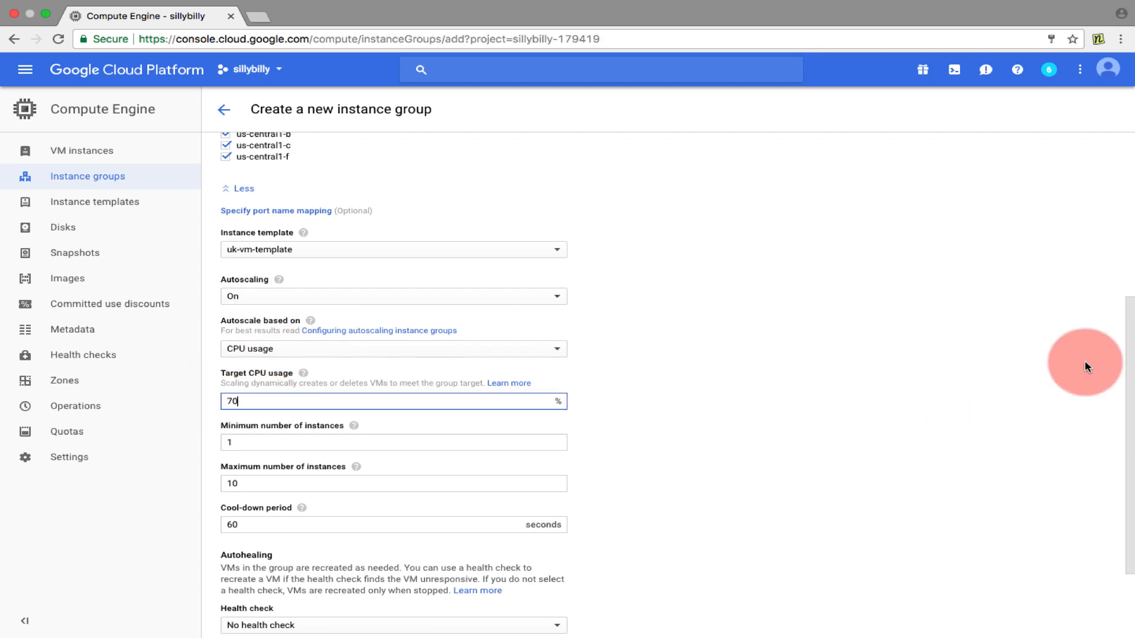
Start a new health check for this group's autohealing and name it us-health-check
{"action": "left_click_drag", "start_coordinate": [1132, 343], "coordinate": [1118, 405]}
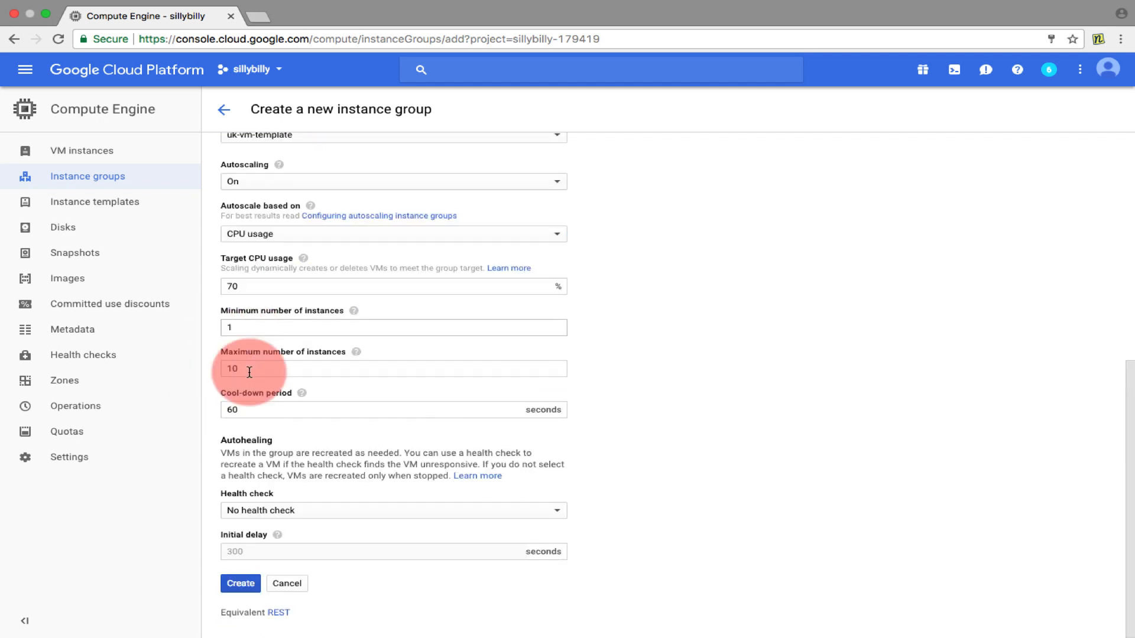
{"action": "left_click", "coordinate": [260, 510]}
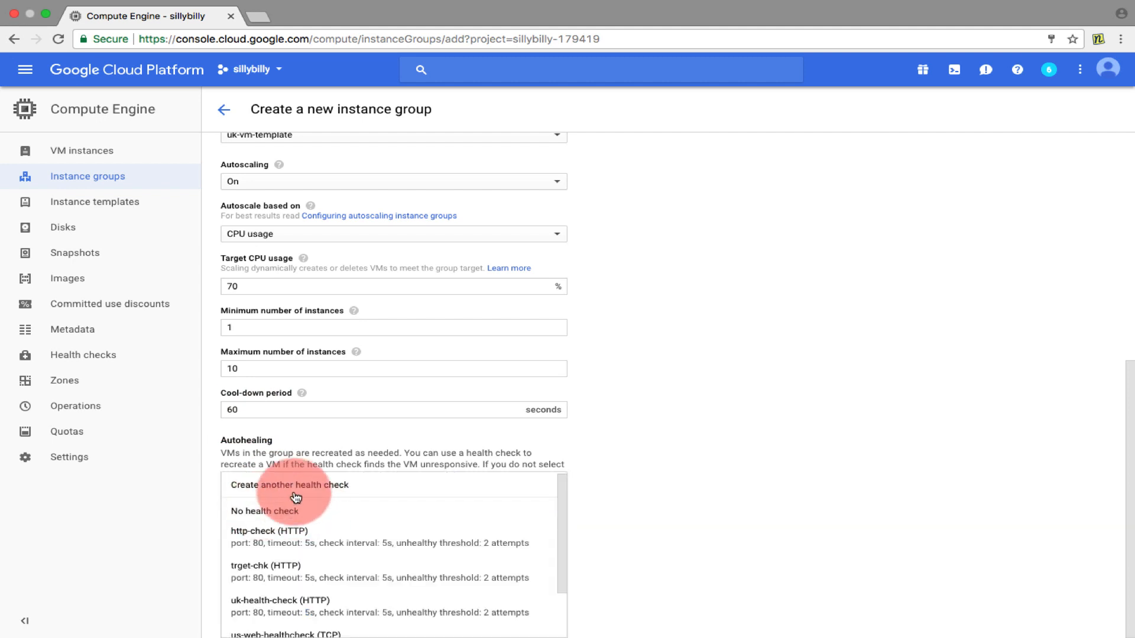
{"action": "left_click", "coordinate": [298, 486]}
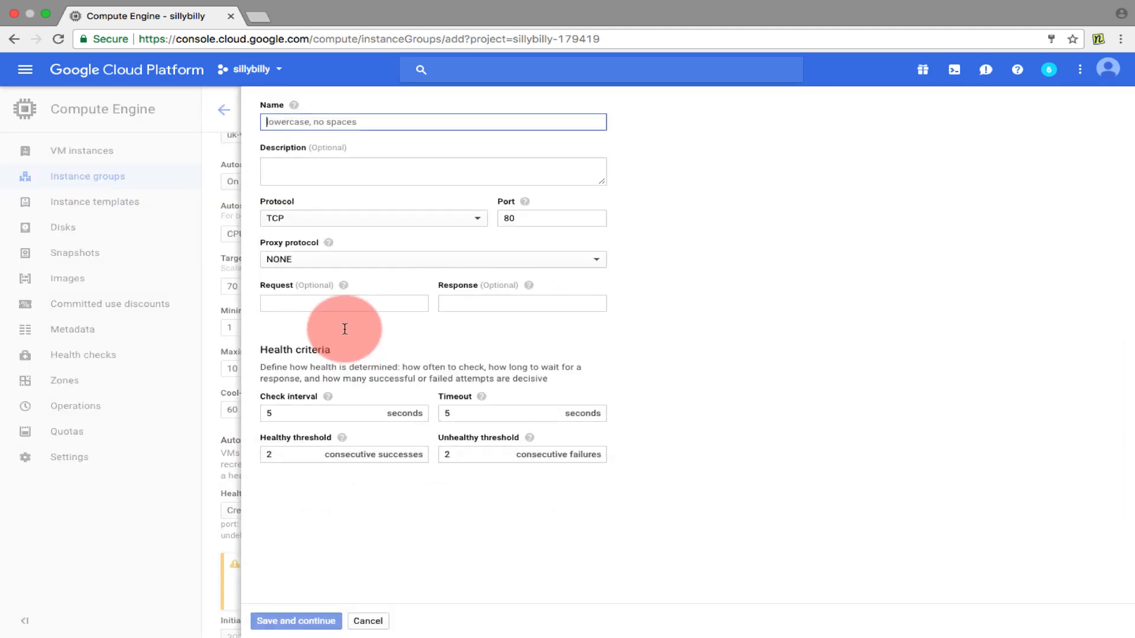
{"action": "left_click", "coordinate": [306, 122]}
{"action": "type", "text": "us-he"}
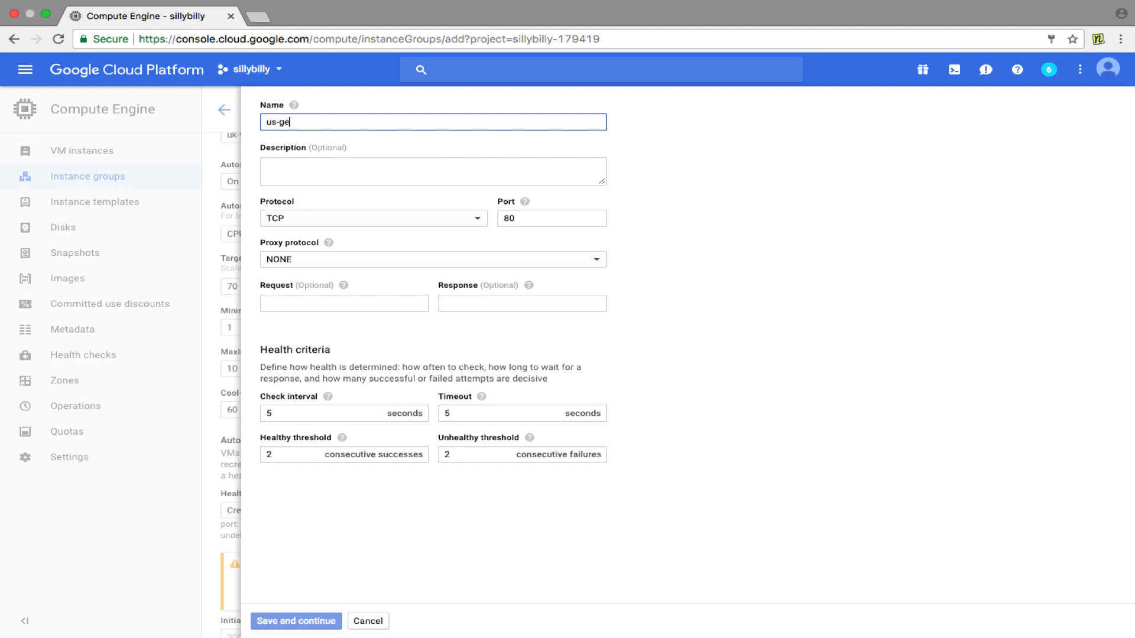
{"action": "key", "text": "BackSpace"}
{"action": "key", "text": "BackSpace"}
{"action": "type", "text": "health-check"}
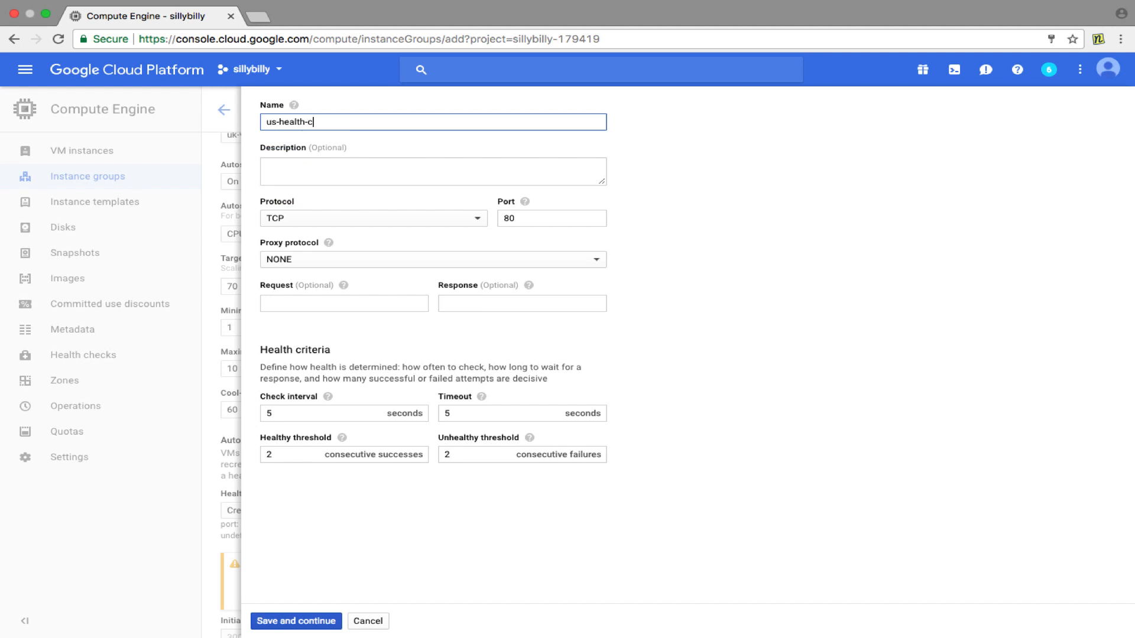
Set the us-health-check protocol to HTTP and save the health check
{"action": "left_click", "coordinate": [303, 208]}
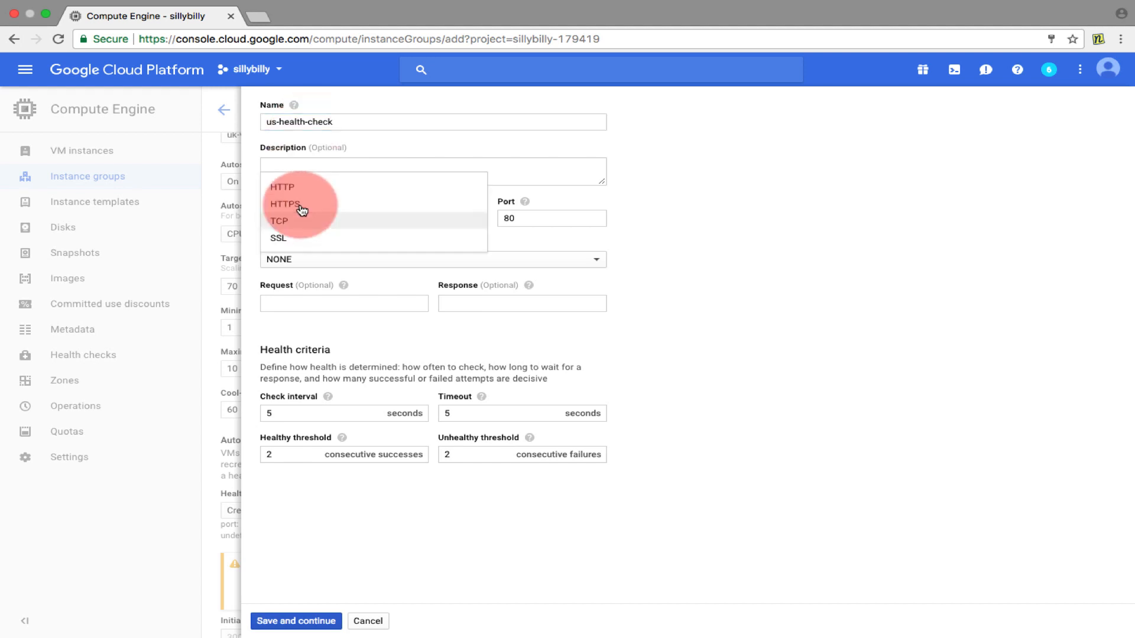
{"action": "left_click", "coordinate": [300, 185]}
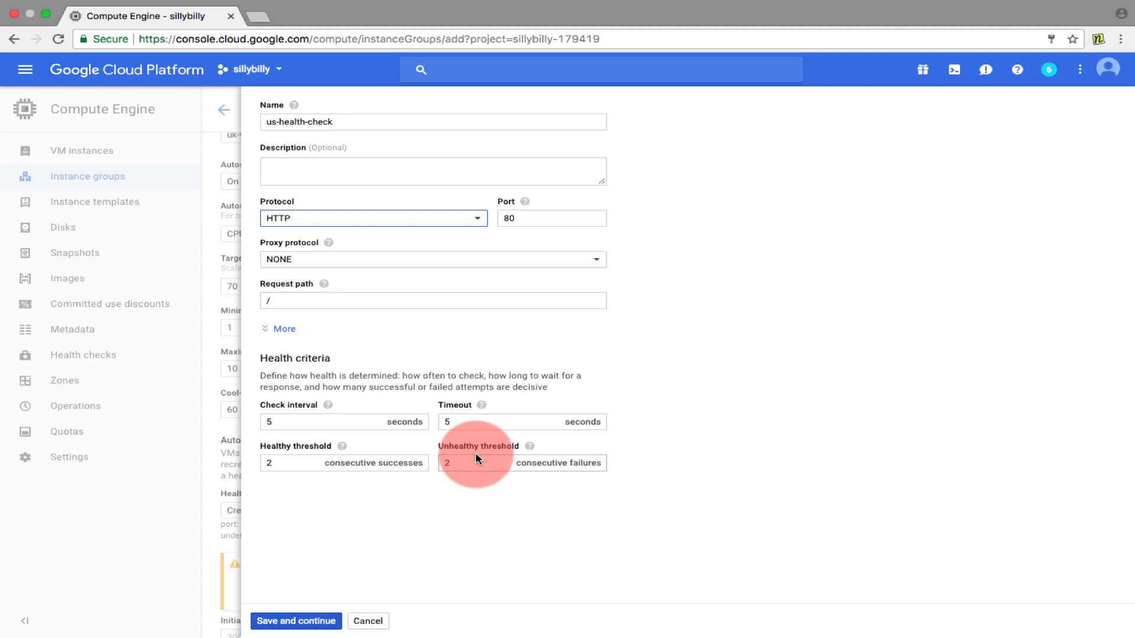
{"action": "left_click", "coordinate": [283, 618]}
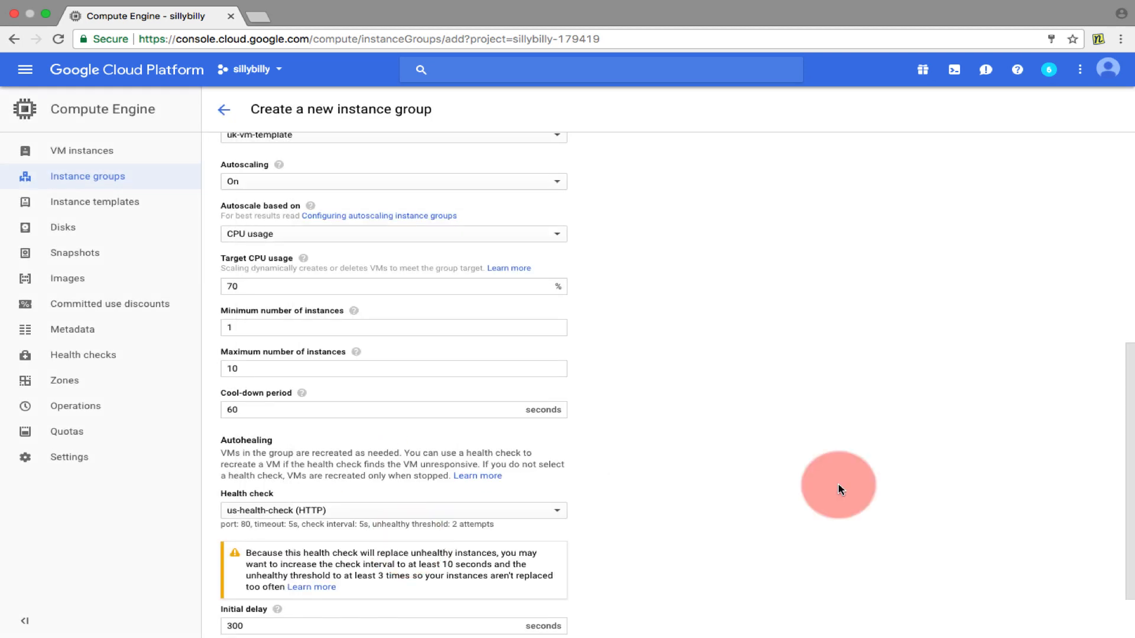
Keep the initial delay at 300 seconds and create the us-instance-group
{"action": "scroll", "coordinate": [1126, 482], "scroll_direction": "down", "scroll_amount": 3}
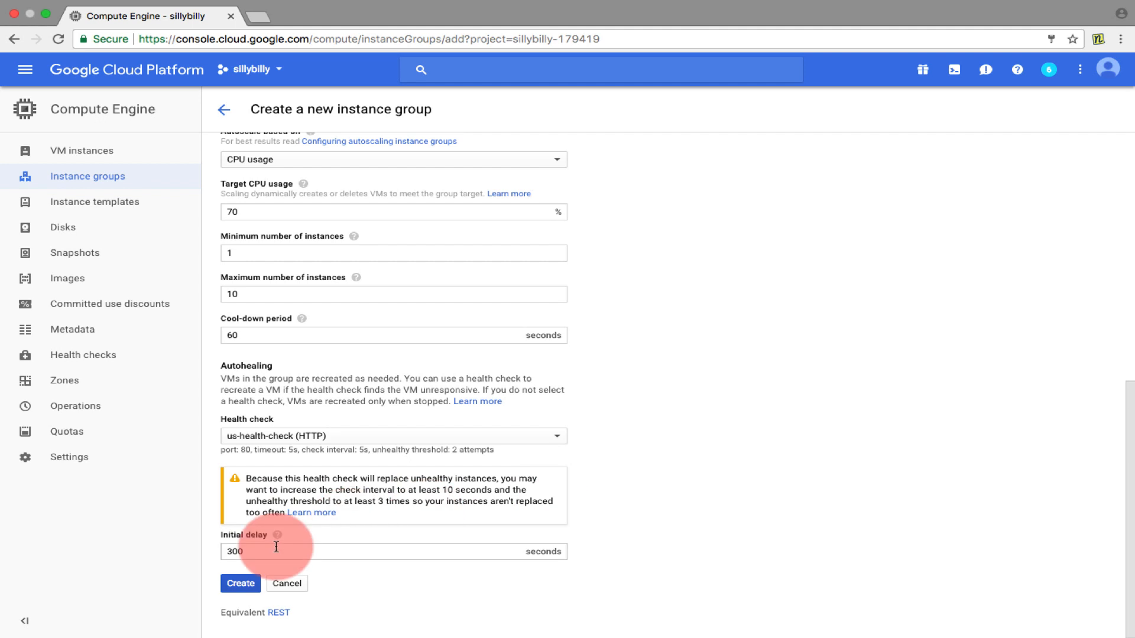
{"action": "left_click", "coordinate": [242, 583]}
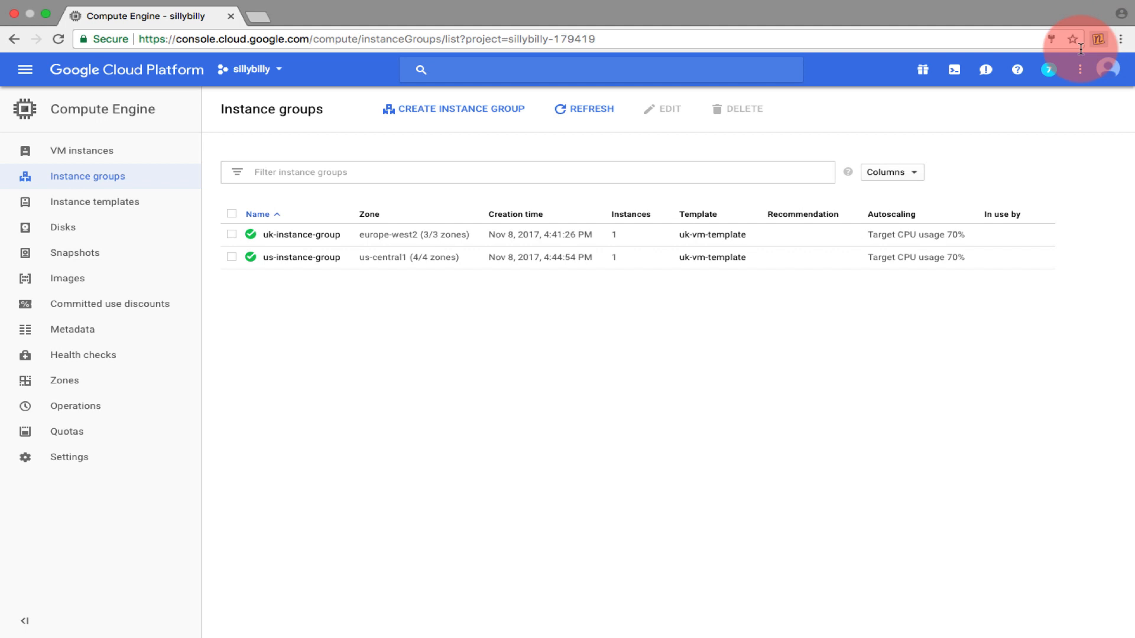
Review the load balancer setup steps in the browser's sticky note, then close it
{"action": "left_click", "coordinate": [1101, 40]}
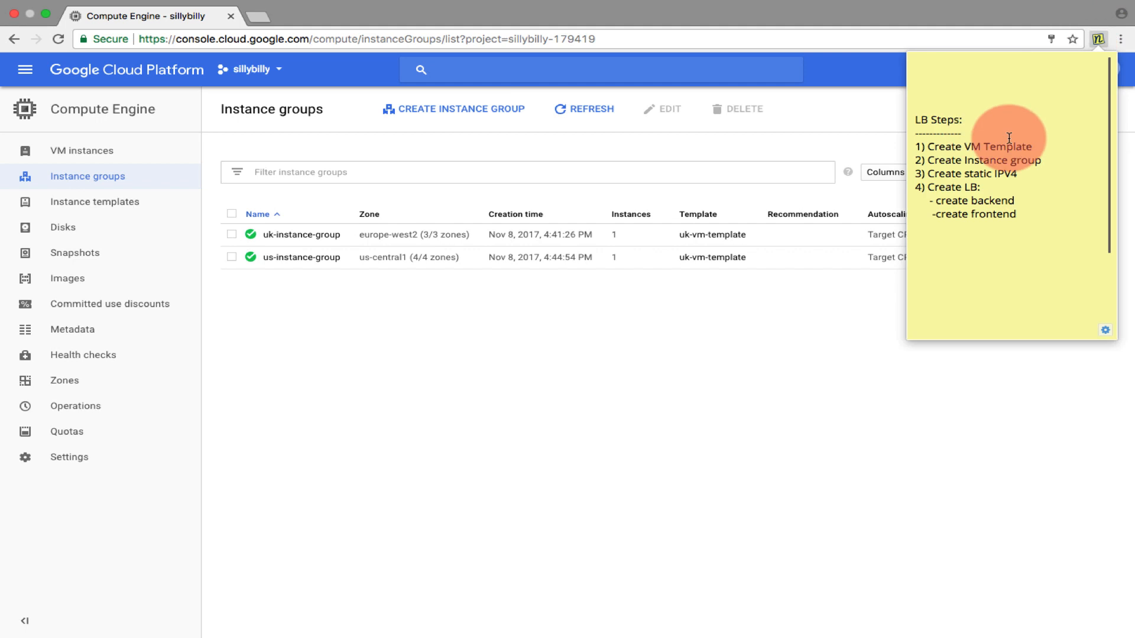
{"action": "left_click", "coordinate": [1049, 160]}
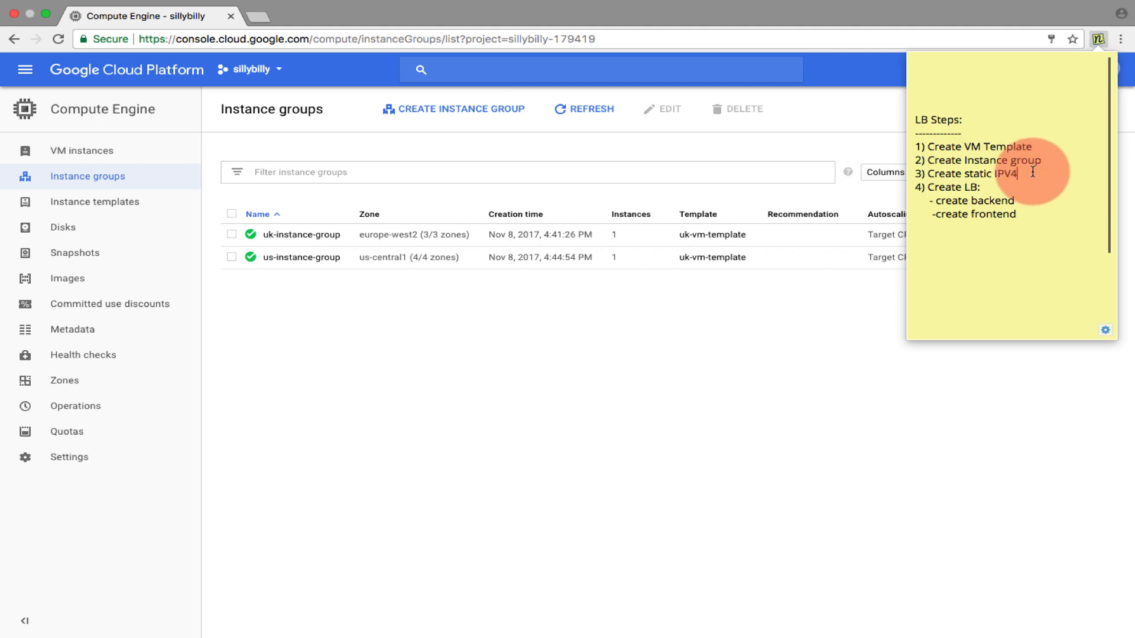
{"action": "left_click", "coordinate": [803, 381]}
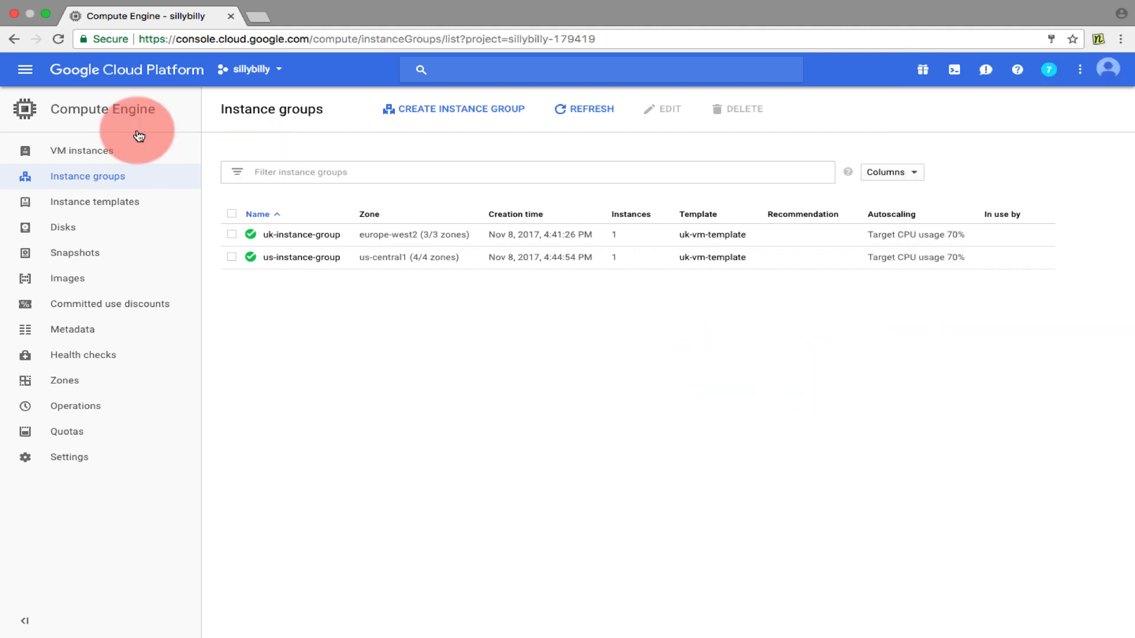
Reserve a global static external IPv4 address named helloworld-ip in the VPC network
{"action": "left_click", "coordinate": [25, 69]}
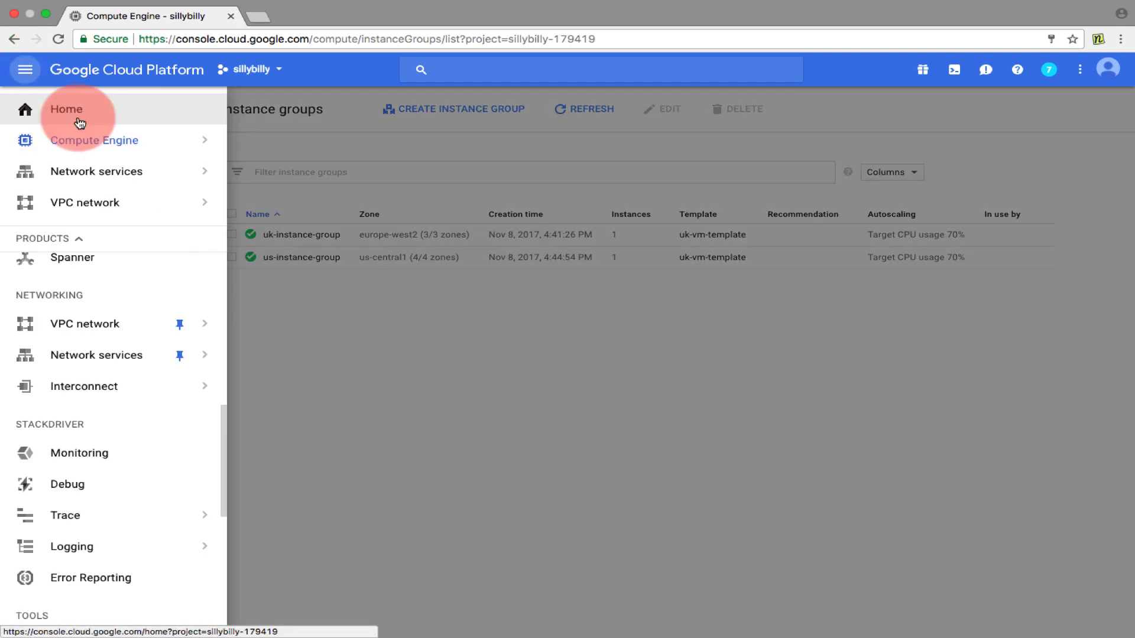
{"action": "mouse_move", "coordinate": [157, 208]}
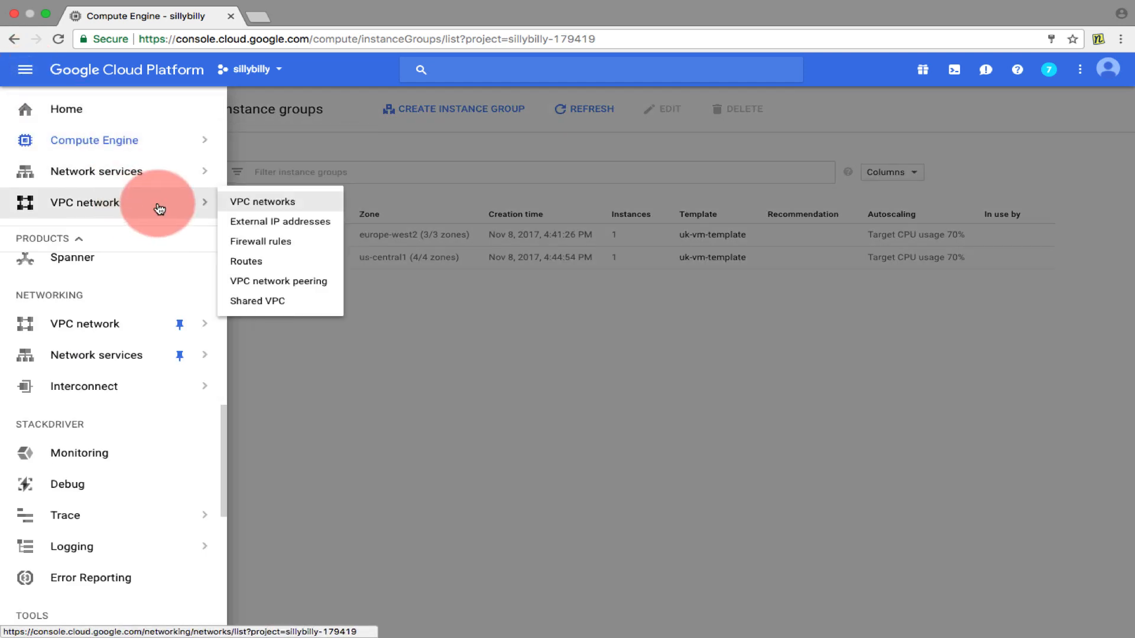
{"action": "left_click", "coordinate": [279, 222]}
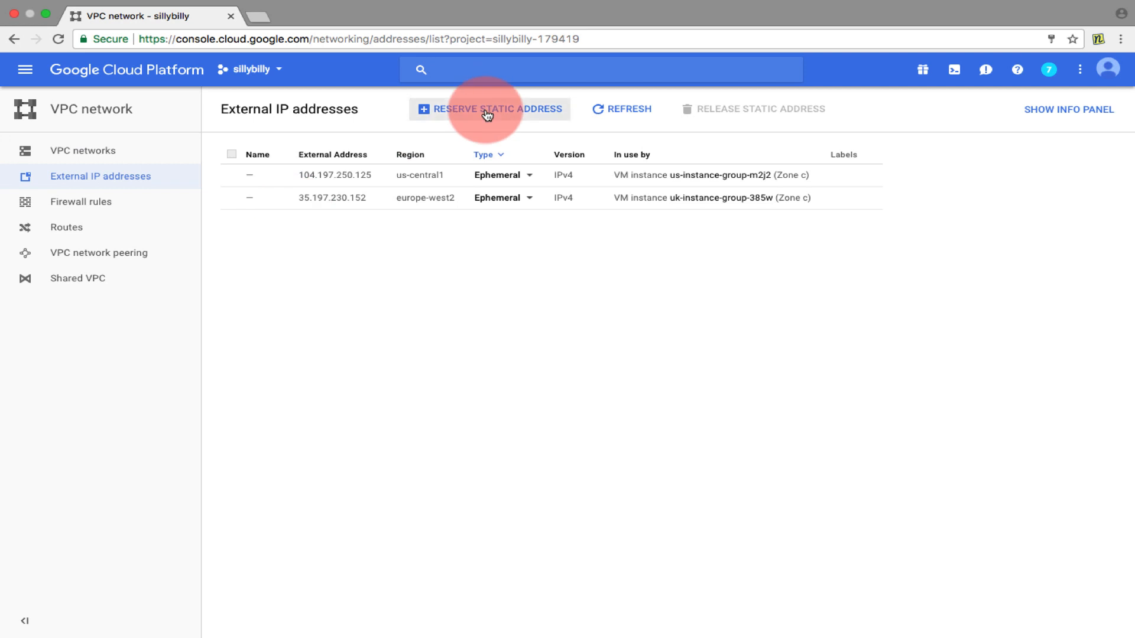
{"action": "left_click", "coordinate": [486, 115]}
{"action": "left_click", "coordinate": [323, 170]}
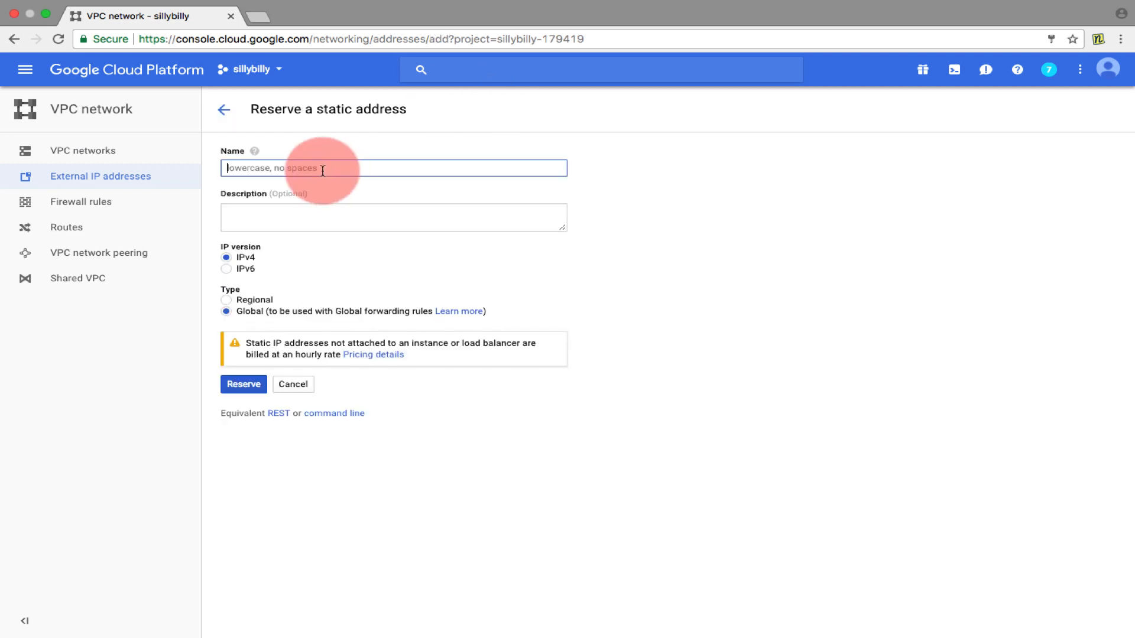
{"action": "type", "text": "he"}
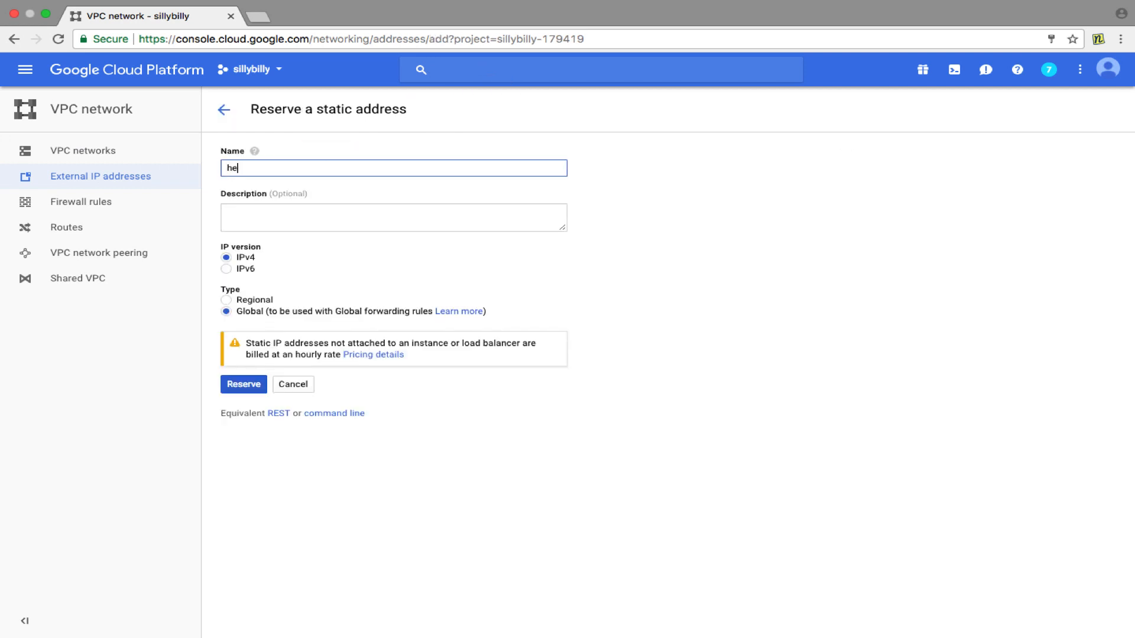
{"action": "type", "text": "lloworld-ip"}
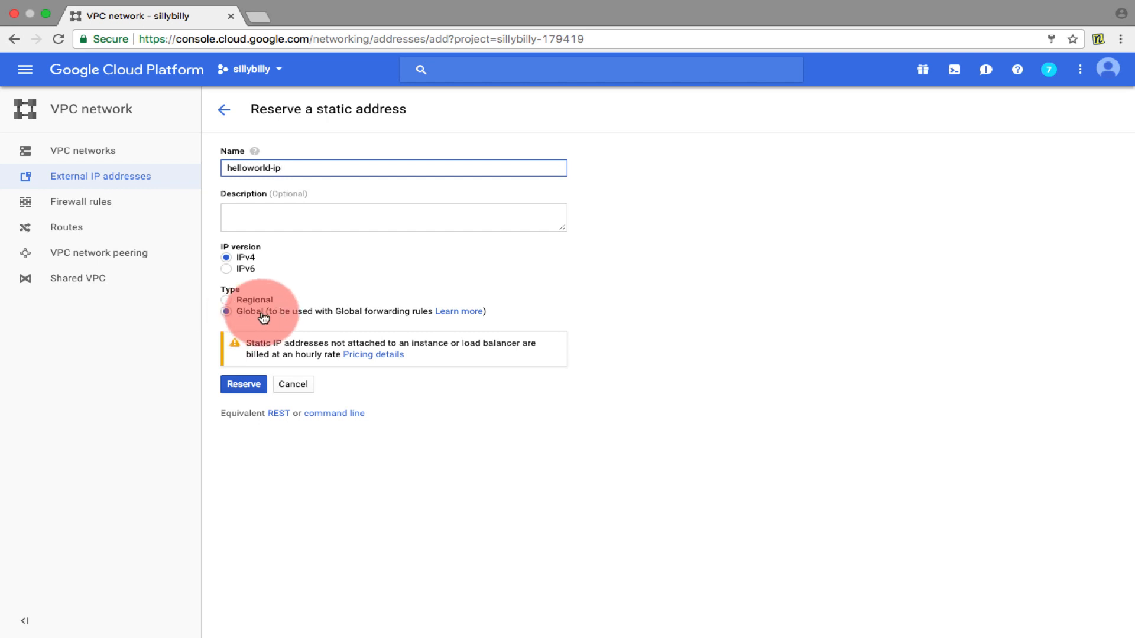
{"action": "left_click", "coordinate": [246, 385]}
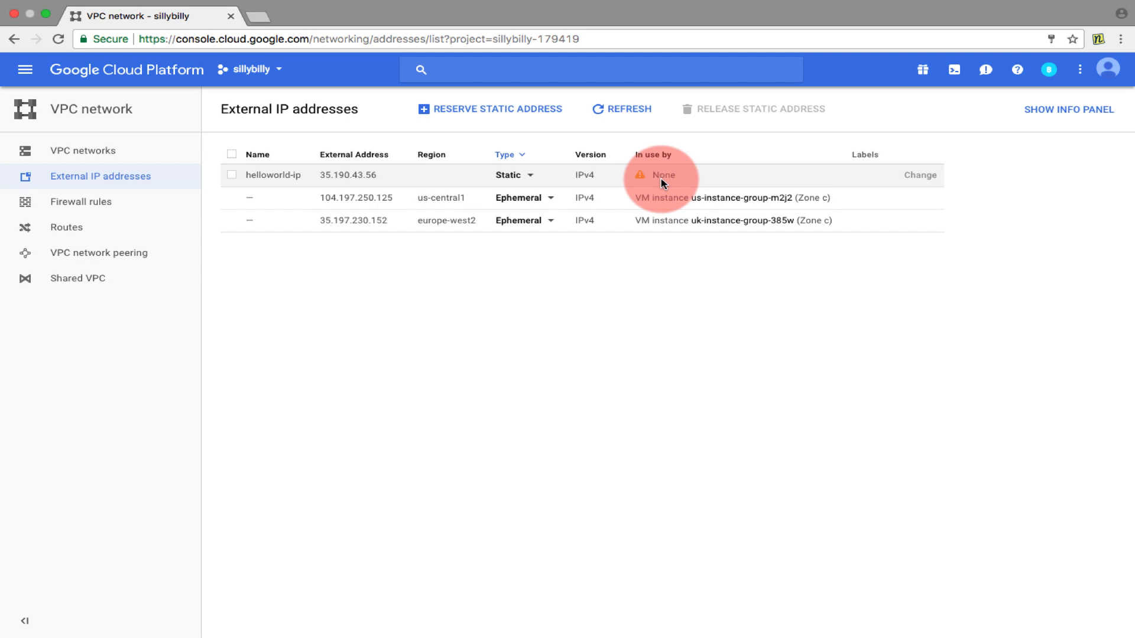
Review the VPC firewall rules and check all targets of the default-allow-http rule
{"action": "left_click", "coordinate": [149, 205]}
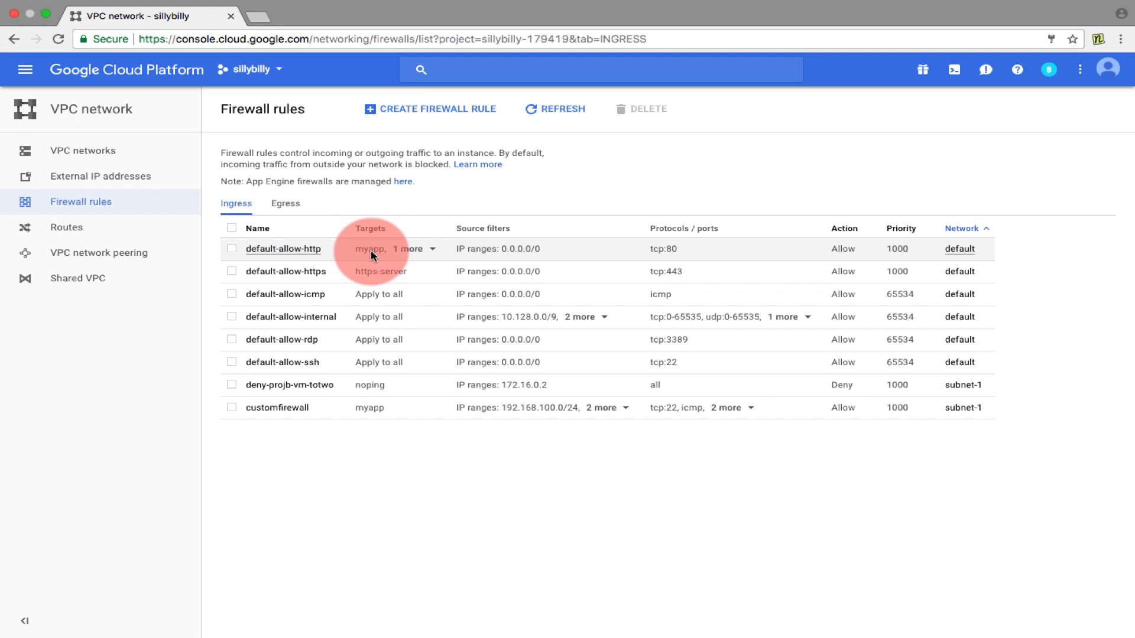
{"action": "left_click", "coordinate": [421, 256]}
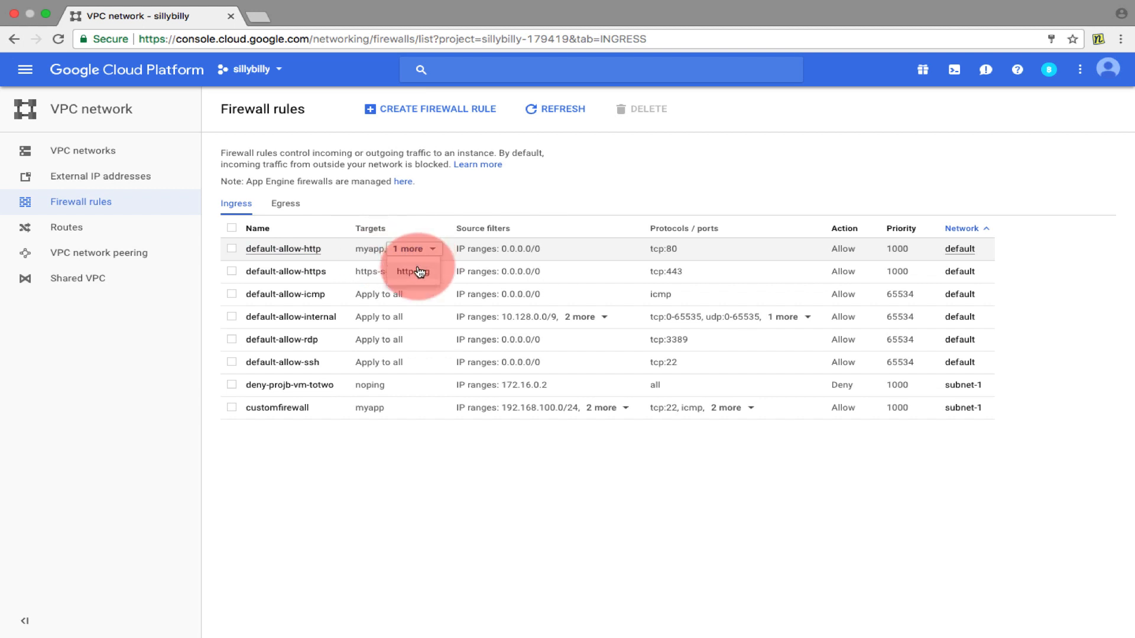
{"action": "left_click", "coordinate": [408, 169]}
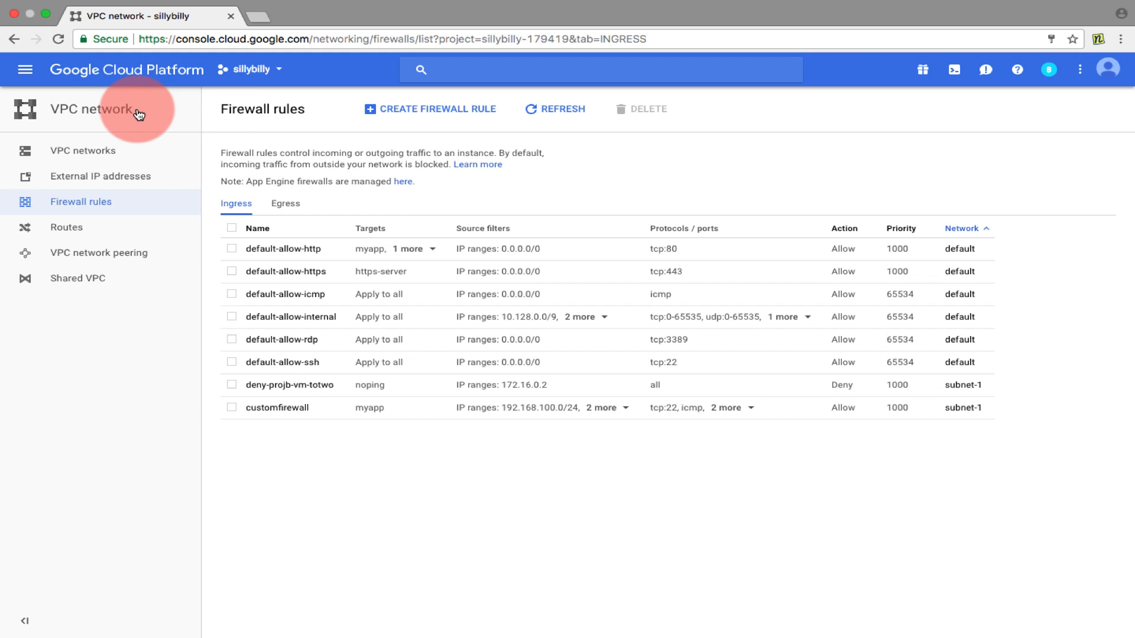
Start a new HTTP(S) load balancer under Network services and name it helloworld-lb
{"action": "left_click", "coordinate": [25, 69]}
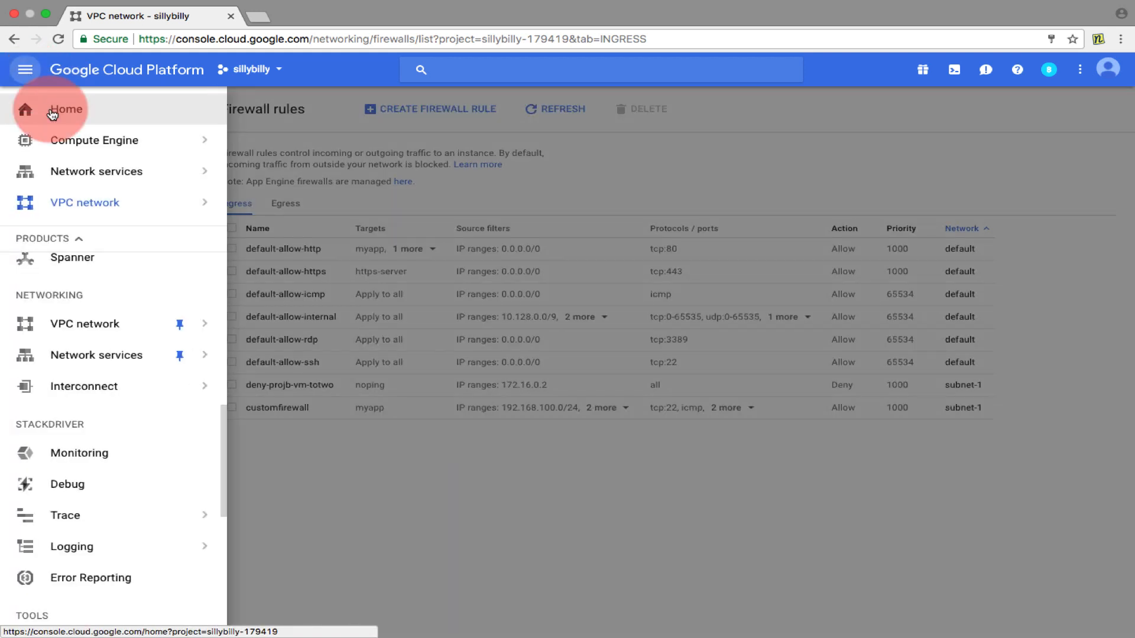
{"action": "mouse_move", "coordinate": [139, 180]}
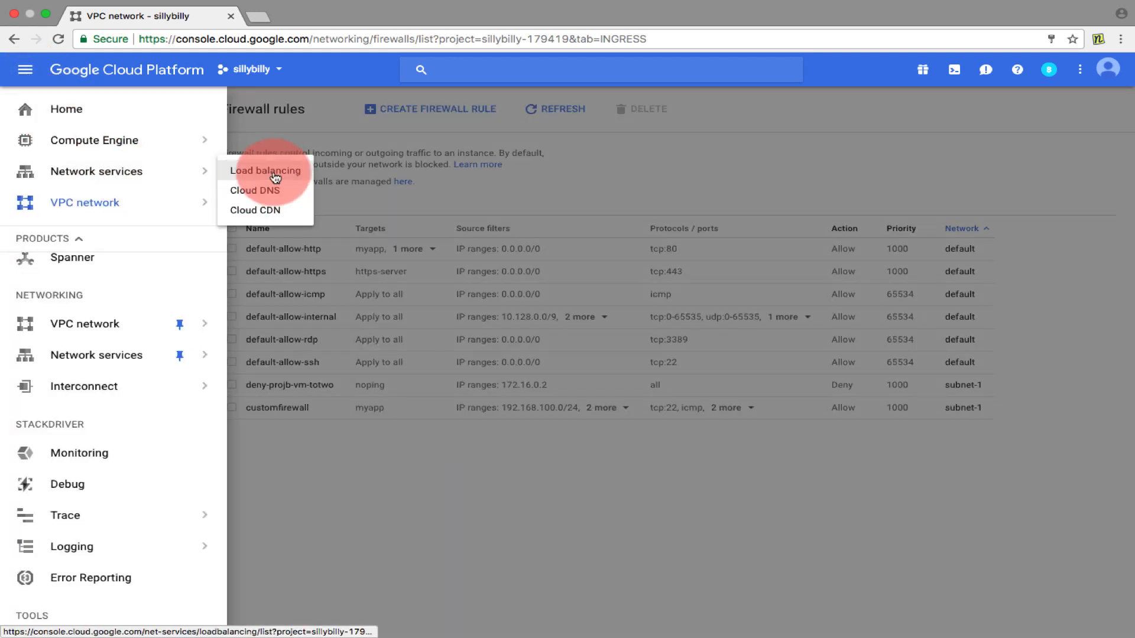
{"action": "left_click", "coordinate": [274, 172]}
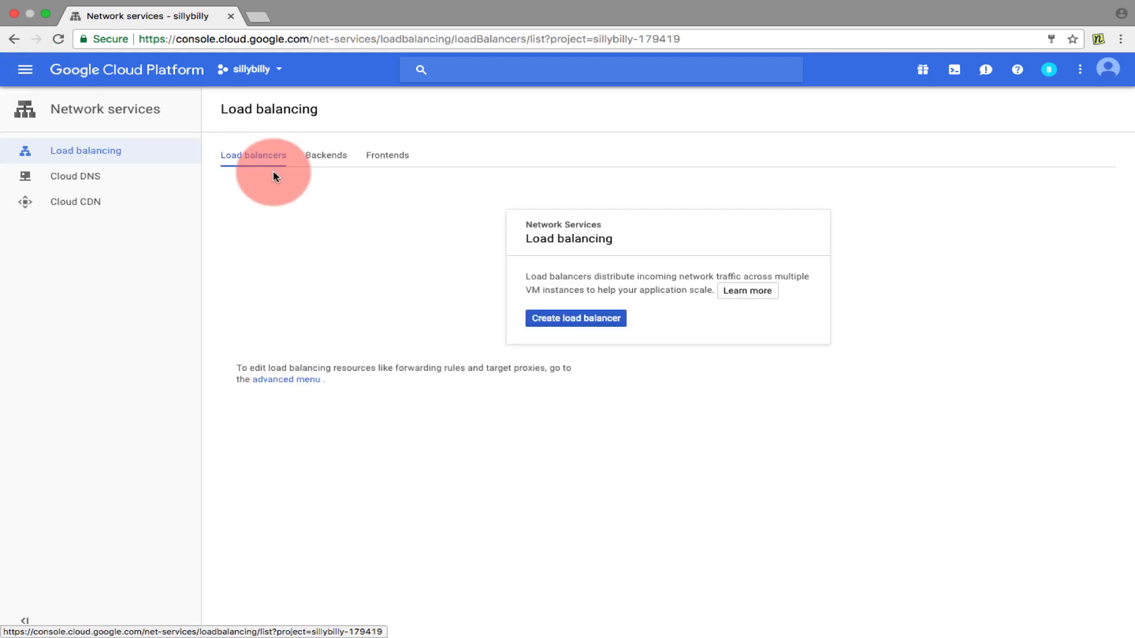
{"action": "left_click", "coordinate": [560, 316]}
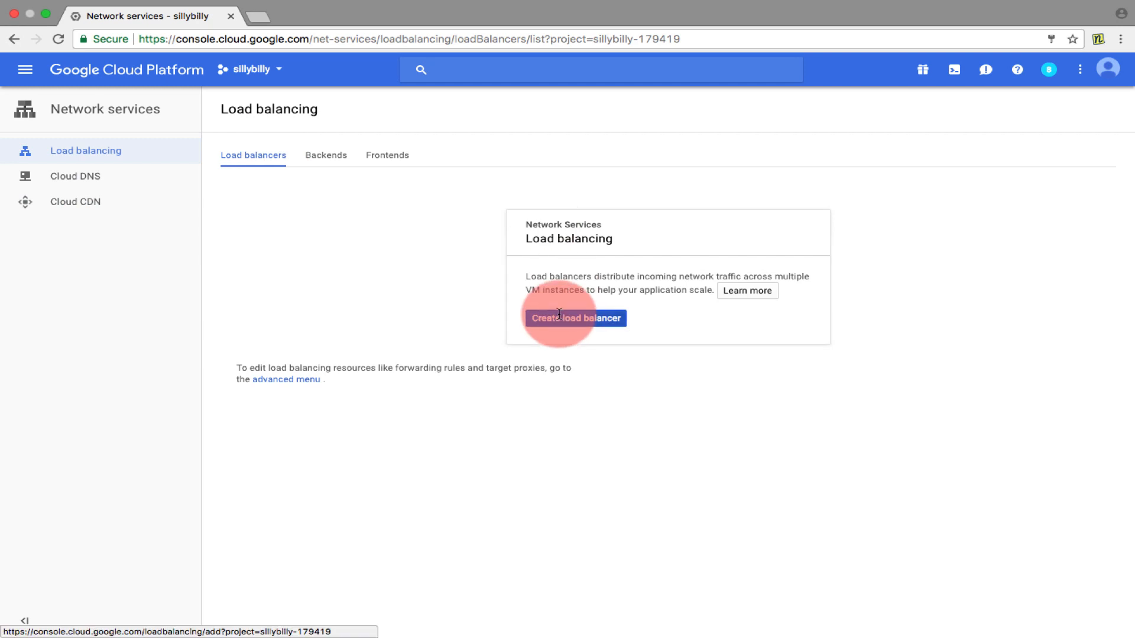
{"action": "left_click", "coordinate": [260, 344]}
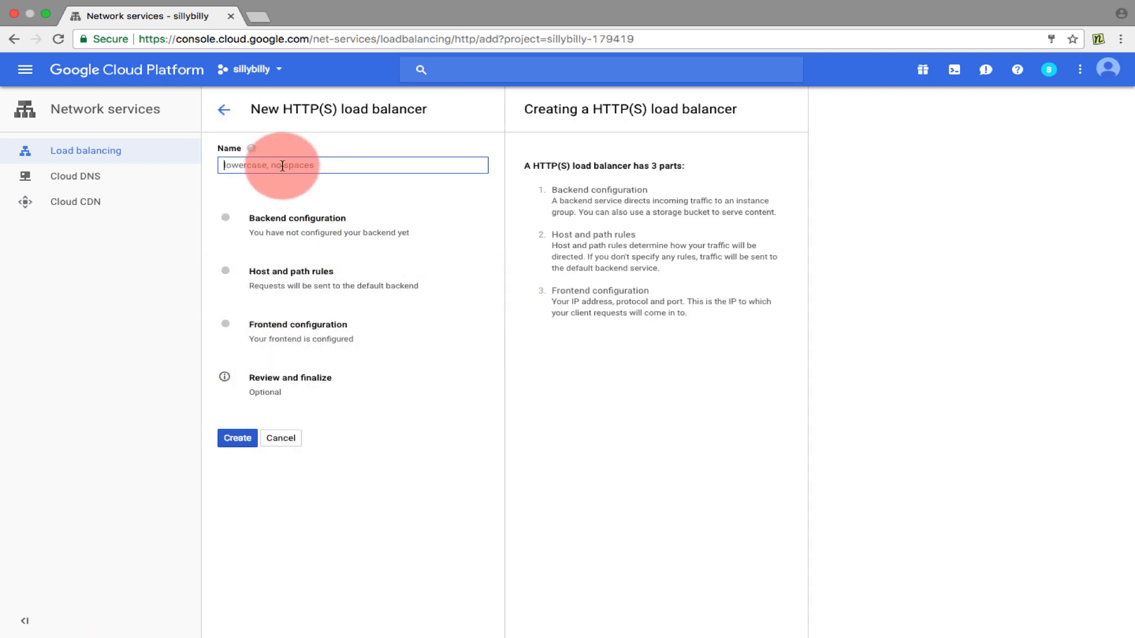
{"action": "type", "text": "hellow"}
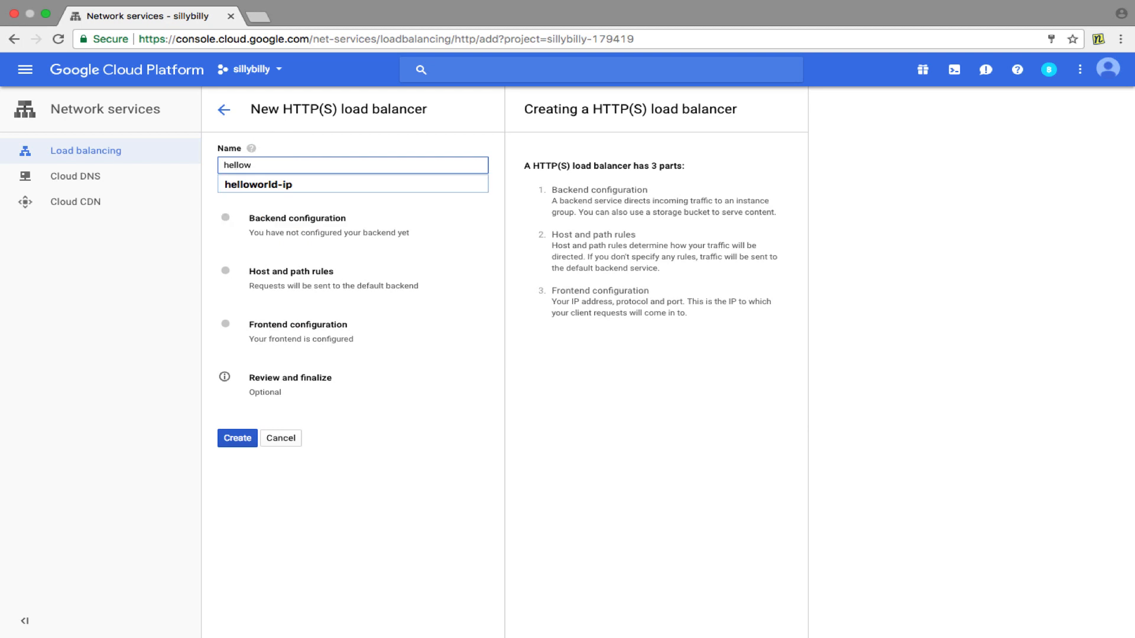
{"action": "key", "text": "Down"}
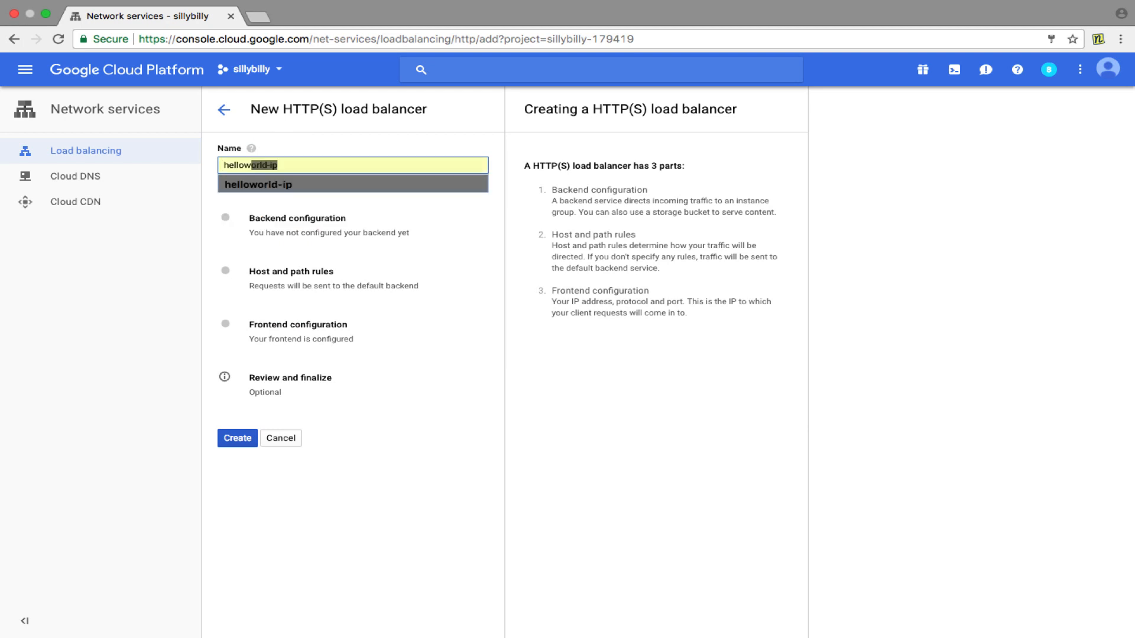
{"action": "type", "text": "orld-"}
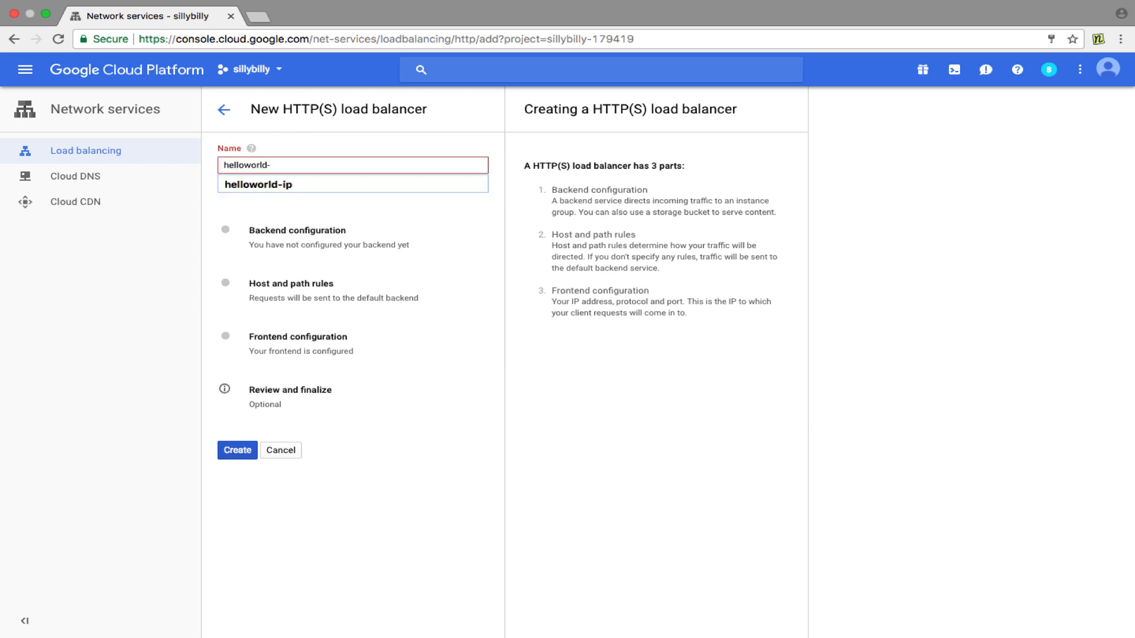
{"action": "type", "text": "lb"}
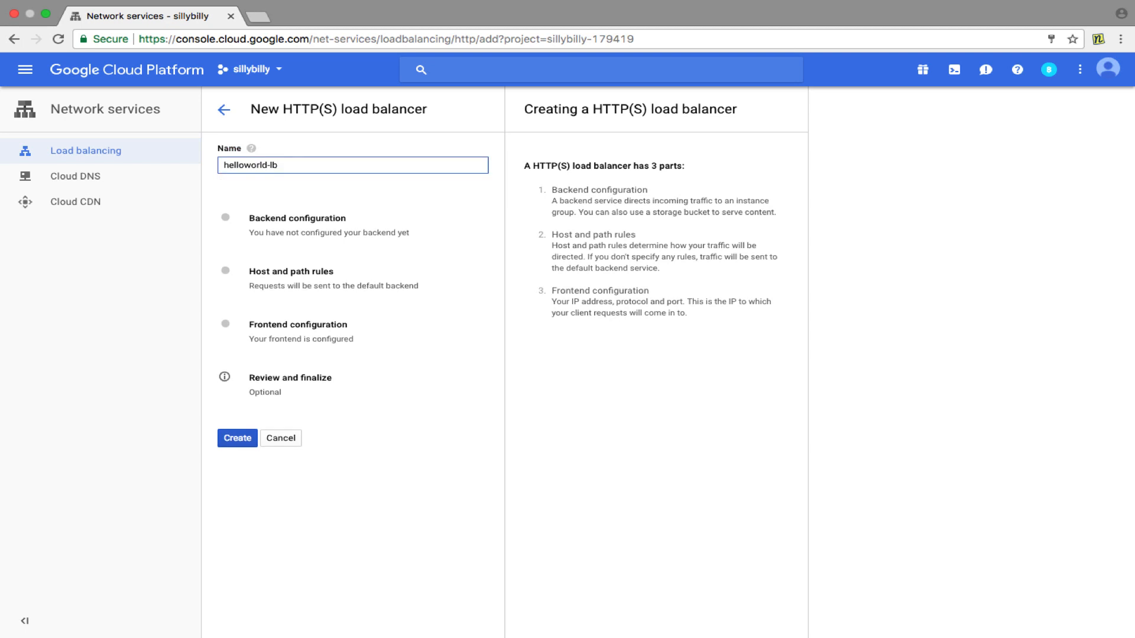
Start a new backend service in the load balancer's backend configuration and name it helloworld-backend
{"action": "left_click", "coordinate": [292, 229]}
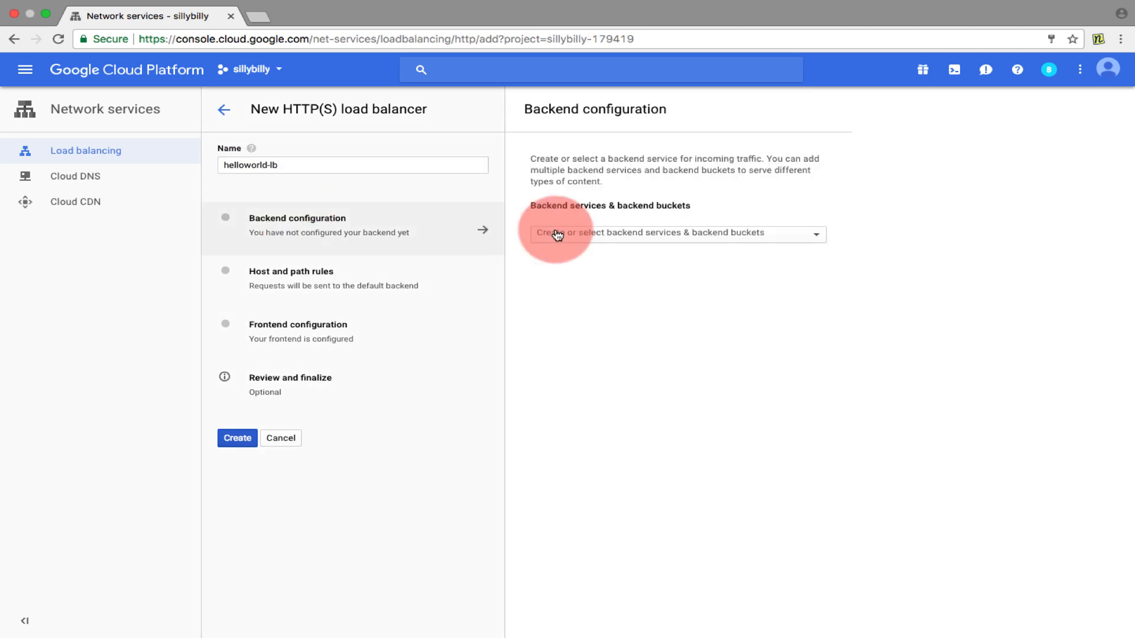
{"action": "left_click", "coordinate": [595, 236]}
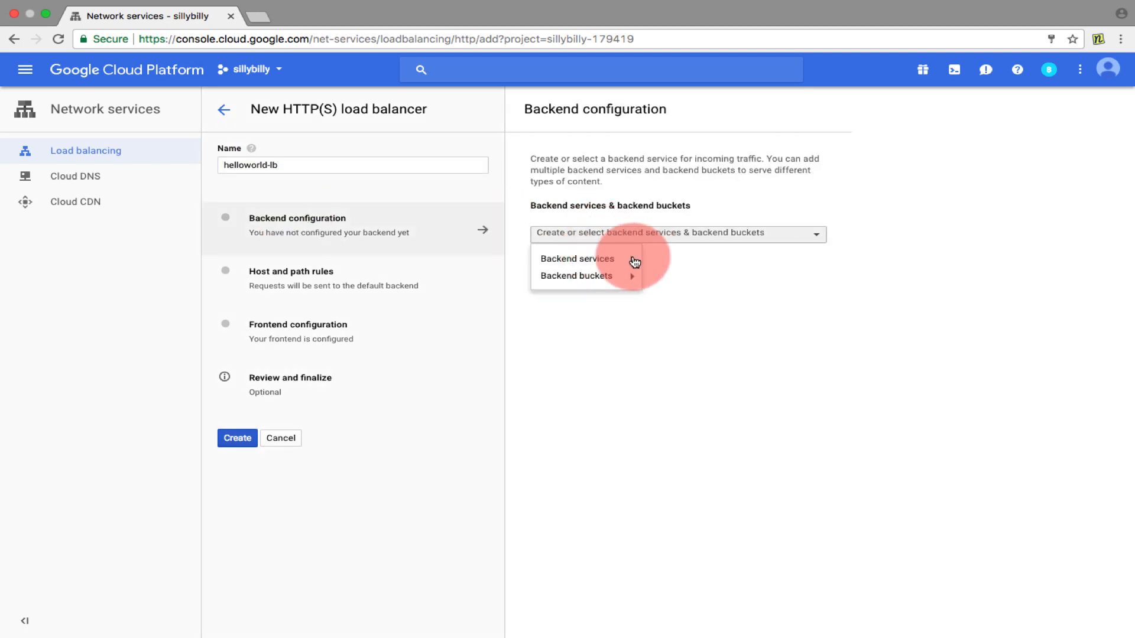
{"action": "left_click", "coordinate": [664, 265]}
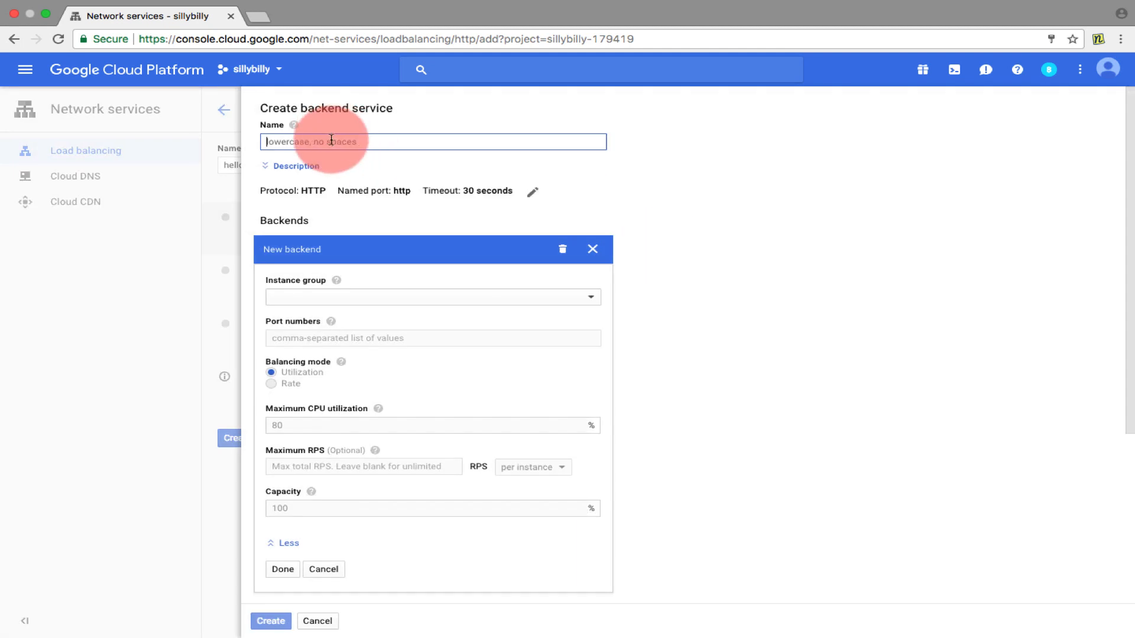
{"action": "type", "text": "hellowo"}
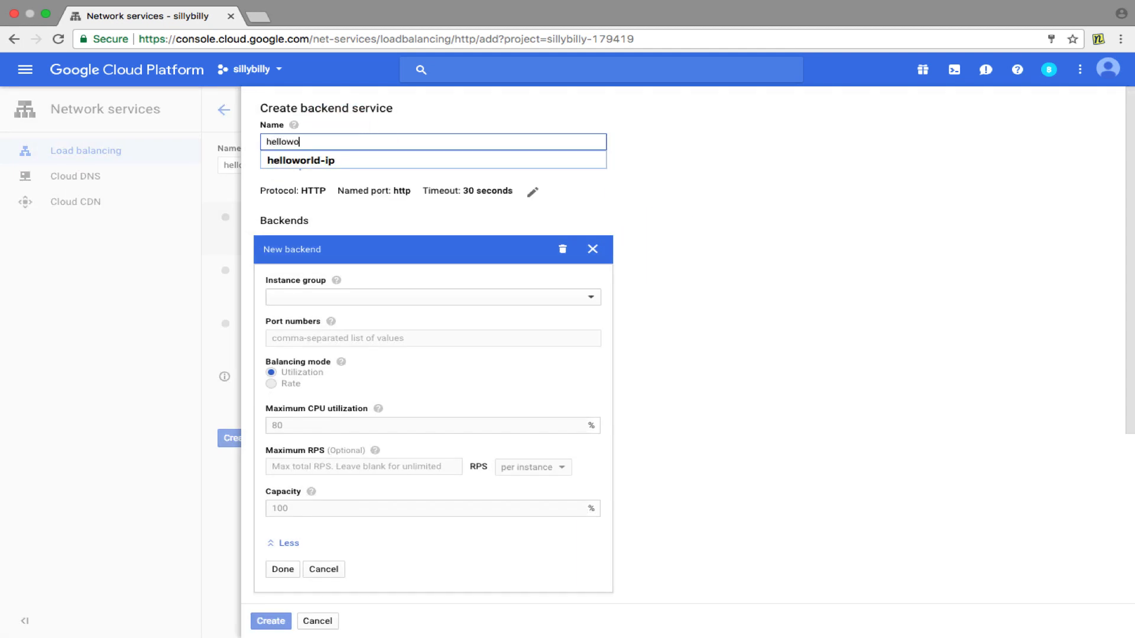
{"action": "key", "text": "Down"}
{"action": "key", "text": "Up"}
{"action": "type", "text": "rld-backen"}
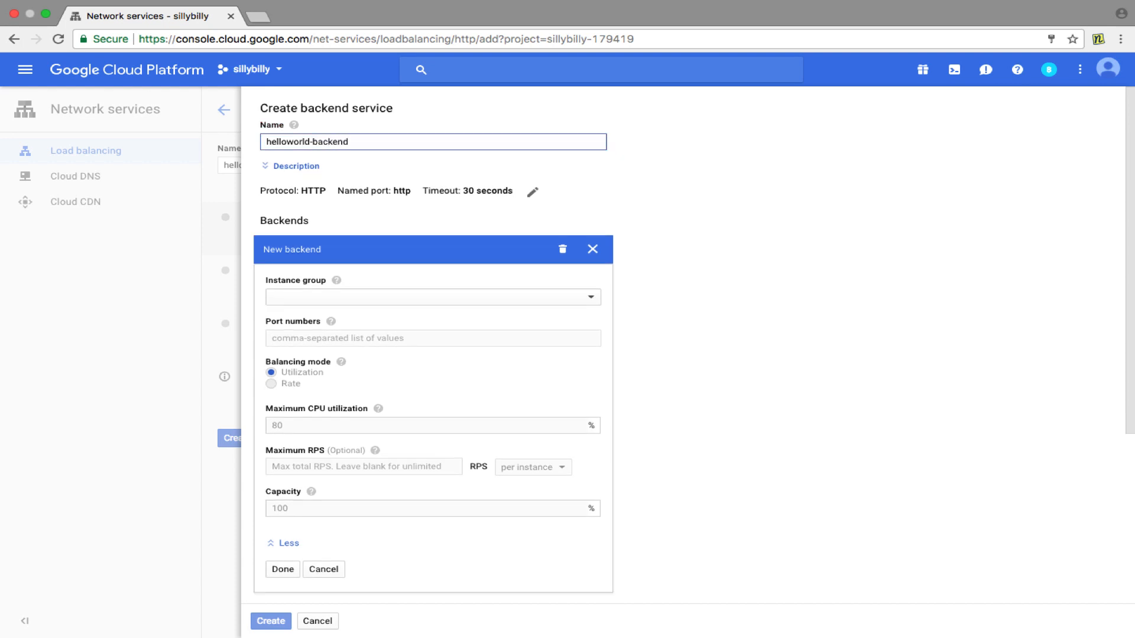
{"action": "type", "text": "d"}
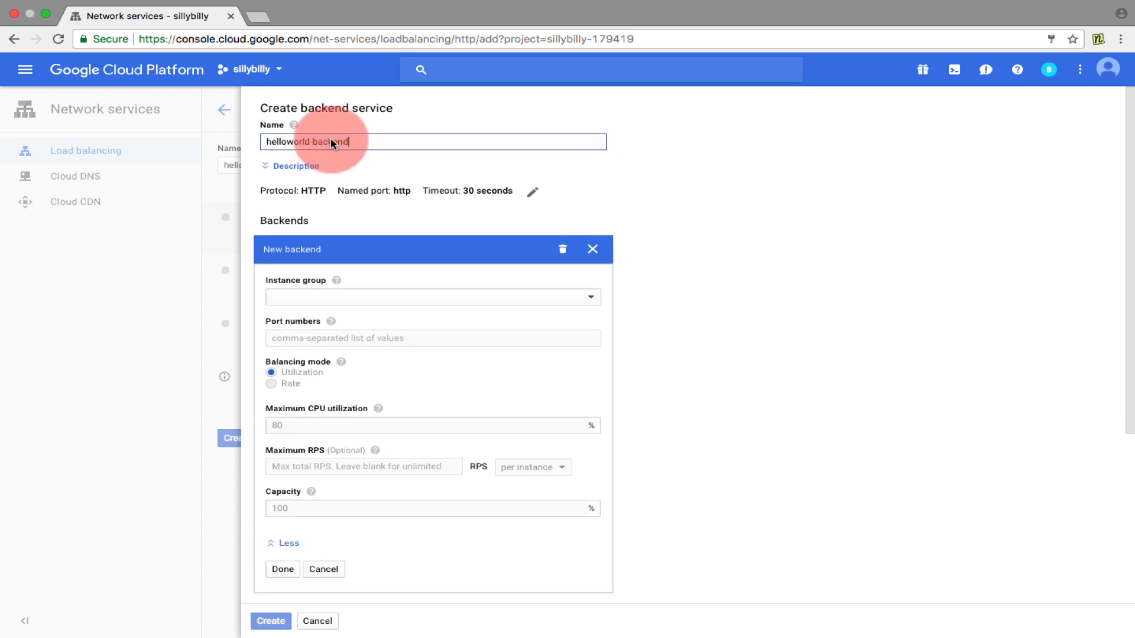
Keep the backend service on HTTP with a 30-second timeout and choose uk-instance-group as the new backend's instance group
{"action": "left_click", "coordinate": [523, 196]}
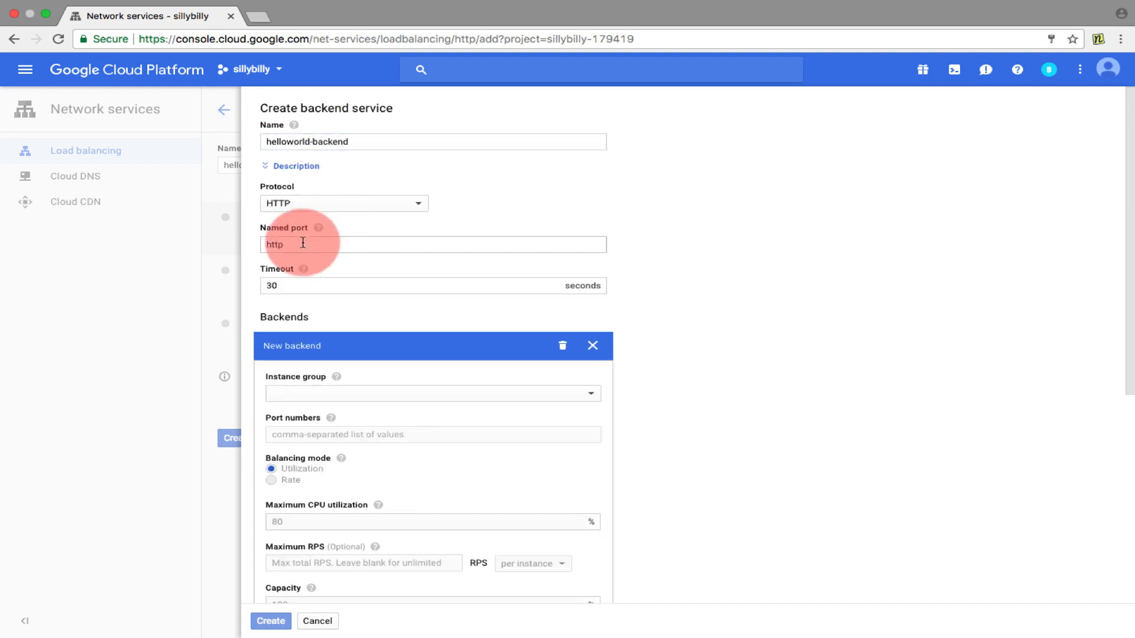
{"action": "left_click", "coordinate": [301, 285]}
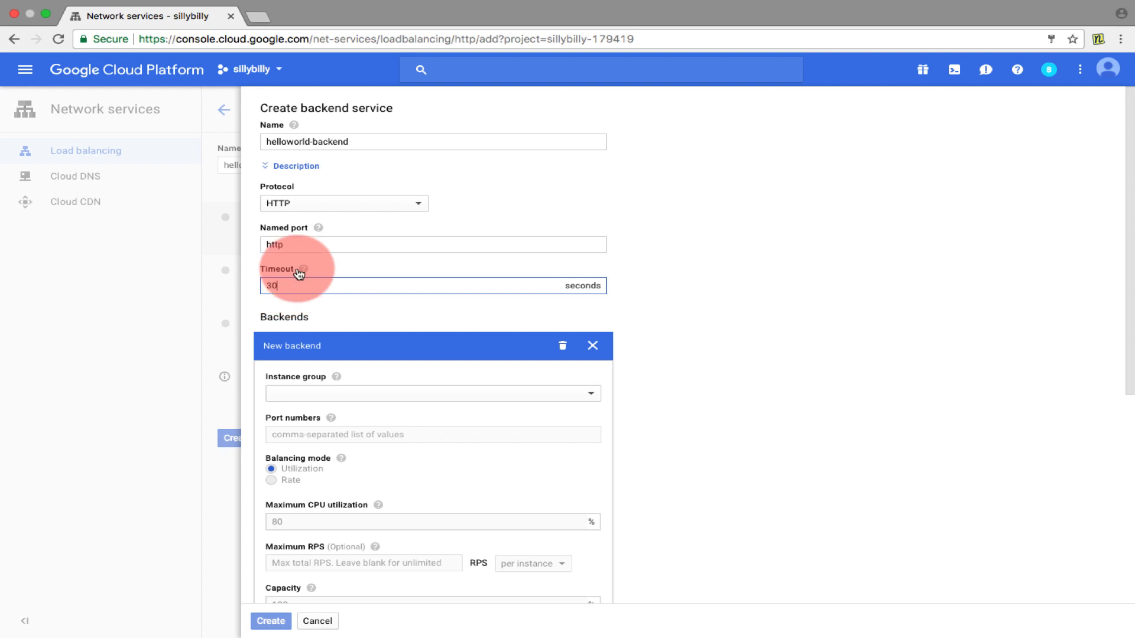
{"action": "left_click", "coordinate": [304, 399]}
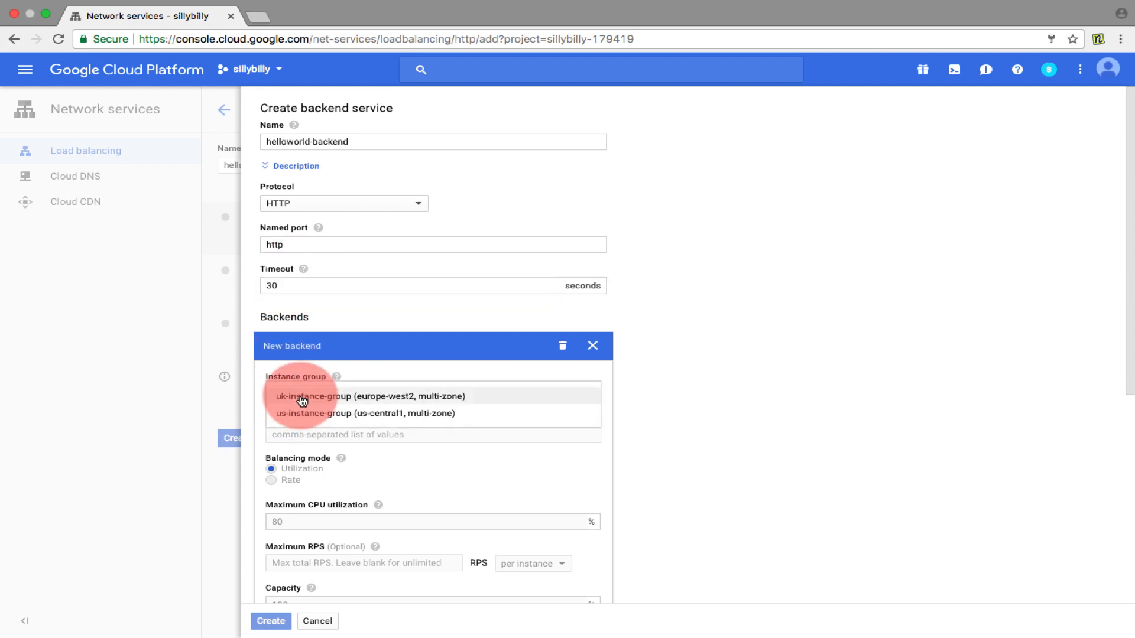
{"action": "left_click", "coordinate": [340, 401]}
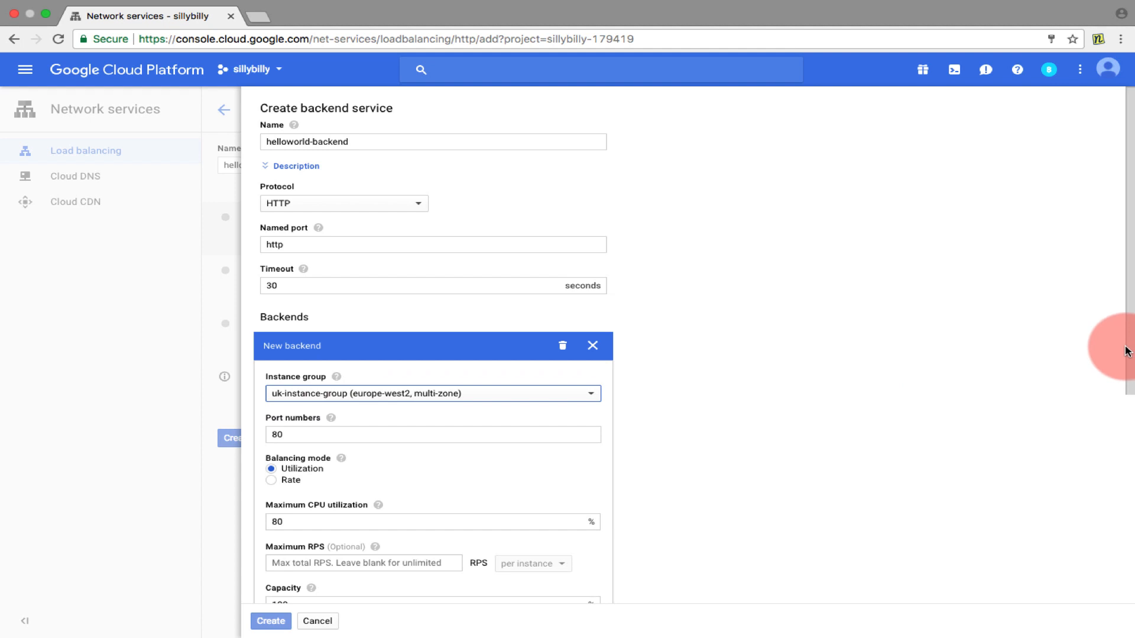
Balance the uk-instance-group backend by Rate with a maximum of 1 RPS per instance at 100% capacity, and finish that backend
{"action": "scroll", "coordinate": [1126, 355], "scroll_direction": "down", "scroll_amount": 5}
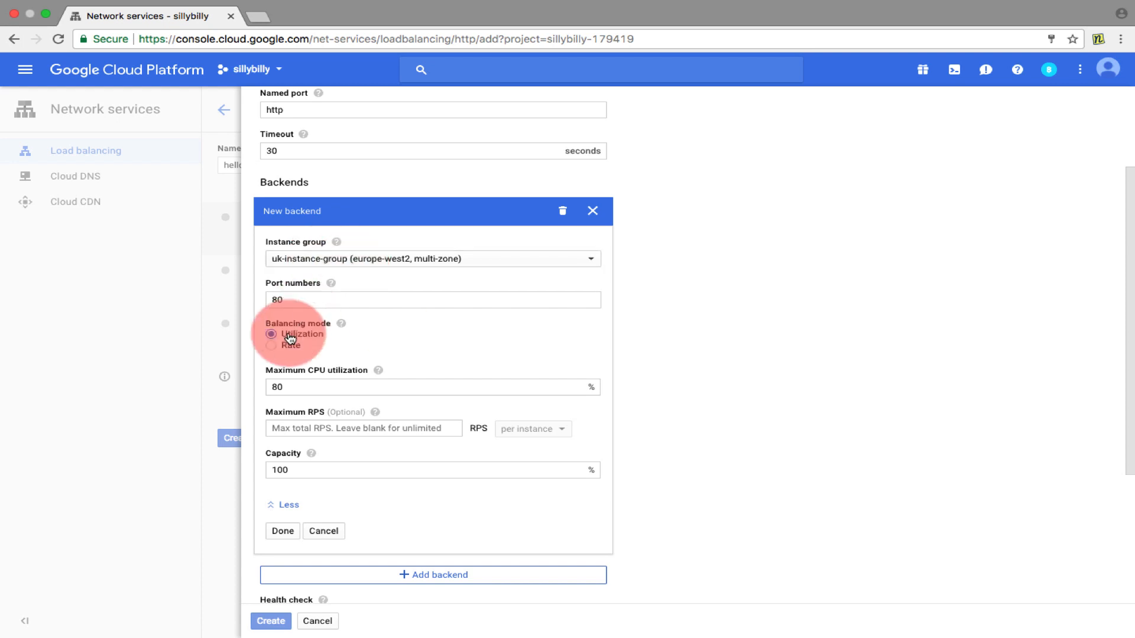
{"action": "left_click", "coordinate": [278, 348]}
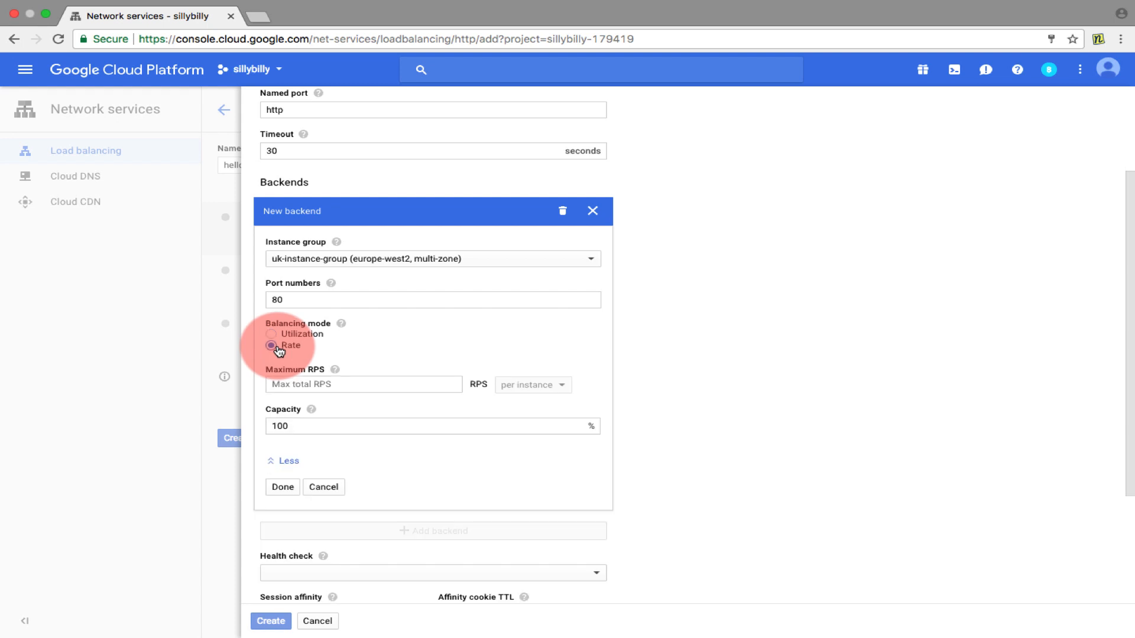
{"action": "left_click", "coordinate": [304, 384]}
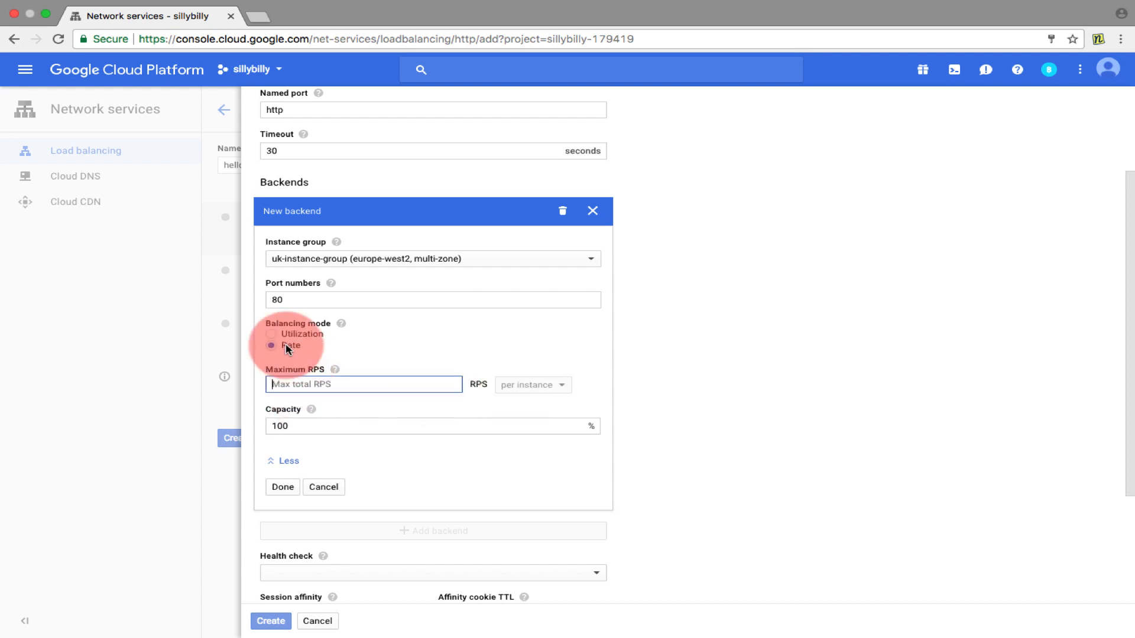
{"action": "left_click", "coordinate": [291, 376]}
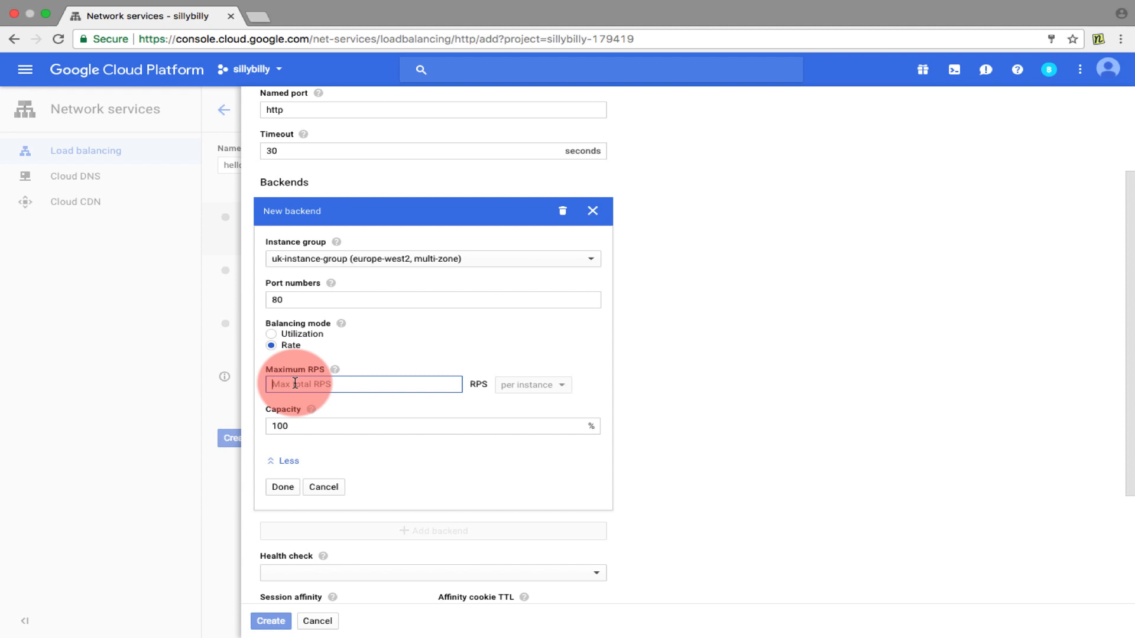
{"action": "type", "text": "1"}
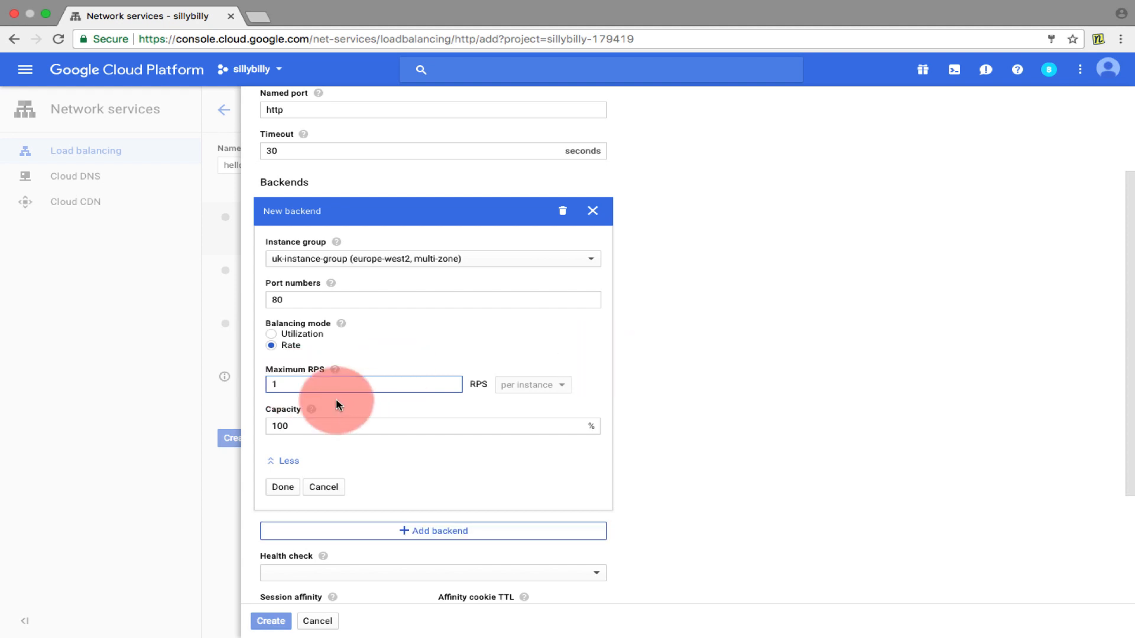
{"action": "left_click", "coordinate": [290, 425]}
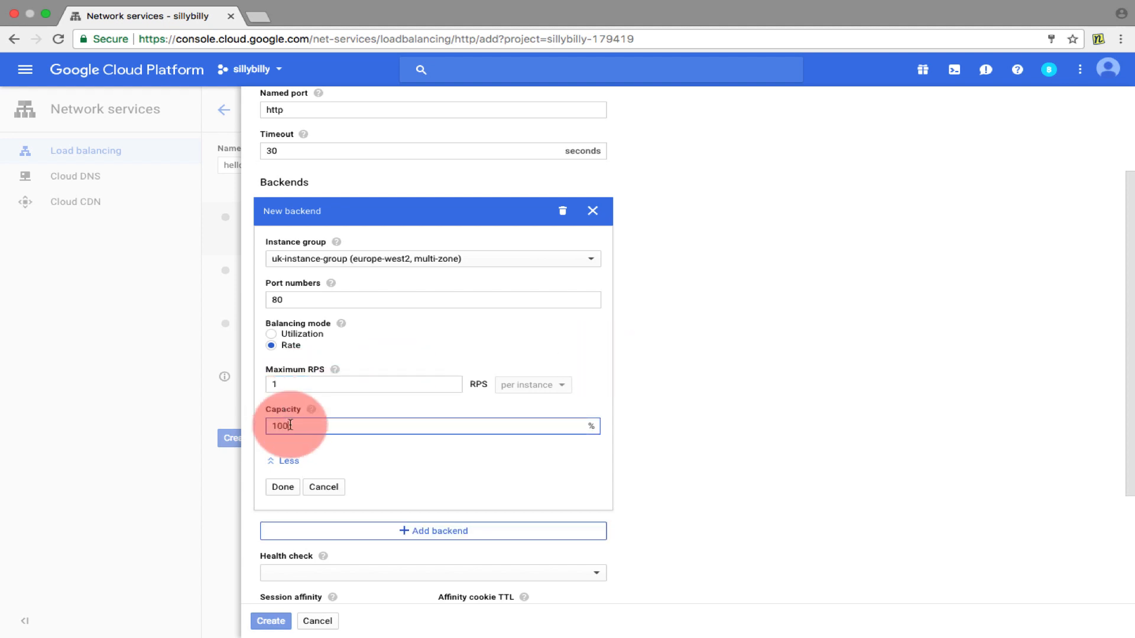
{"action": "left_click", "coordinate": [289, 495]}
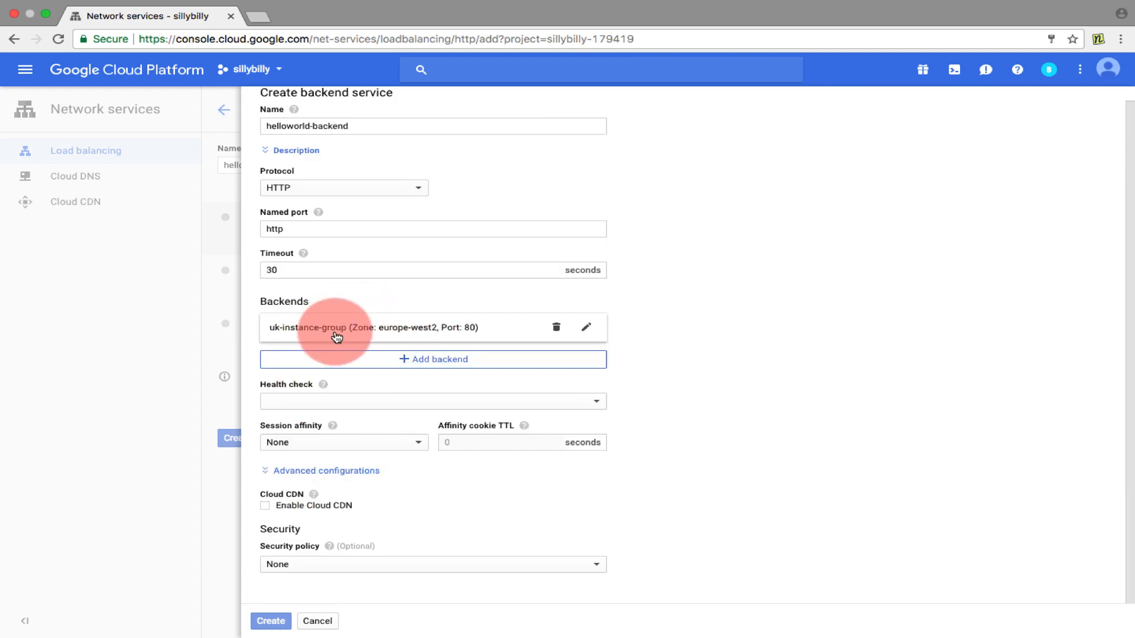
Add a second backend for us-instance-group, balanced by Rate with a maximum of 1 RPS per instance
{"action": "left_click", "coordinate": [406, 358]}
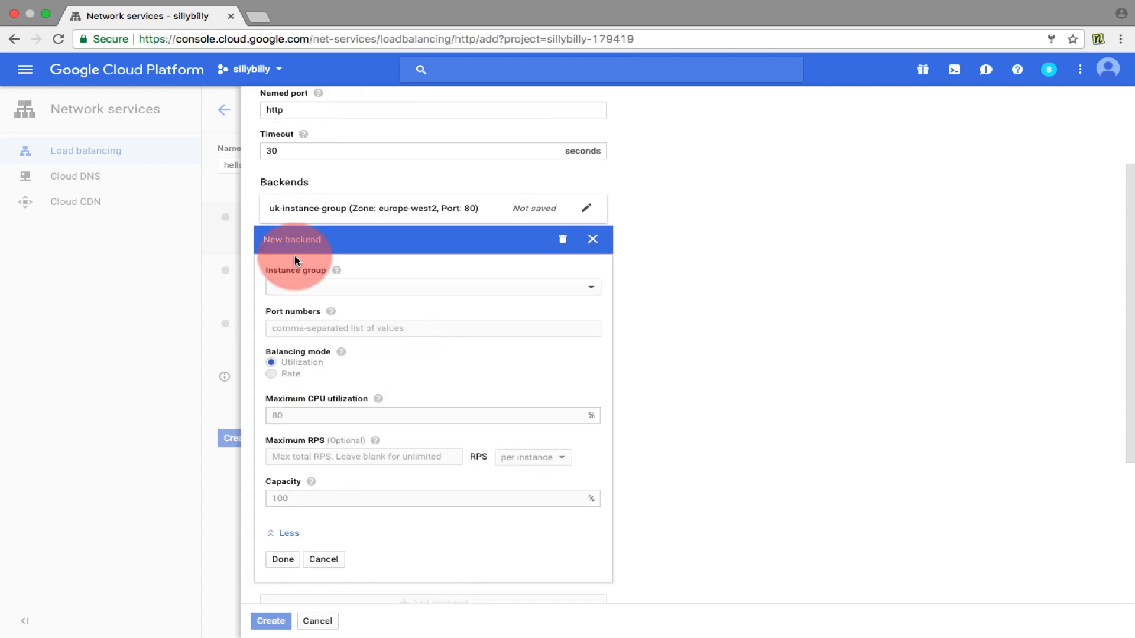
{"action": "left_click", "coordinate": [305, 287]}
{"action": "left_click", "coordinate": [301, 289]}
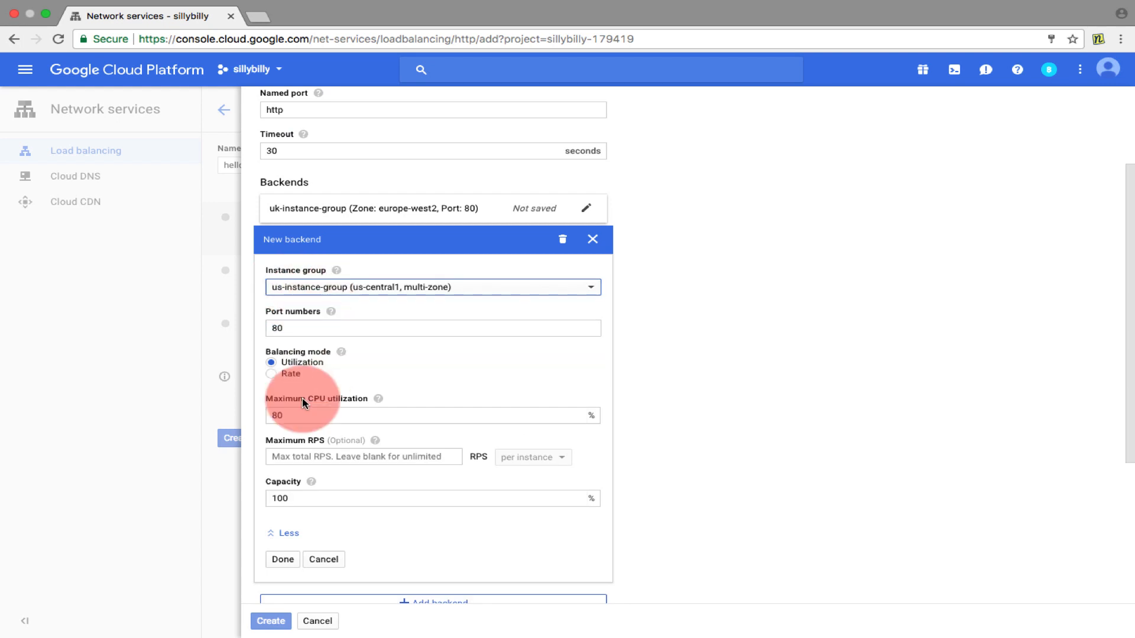
{"action": "left_click", "coordinate": [273, 374]}
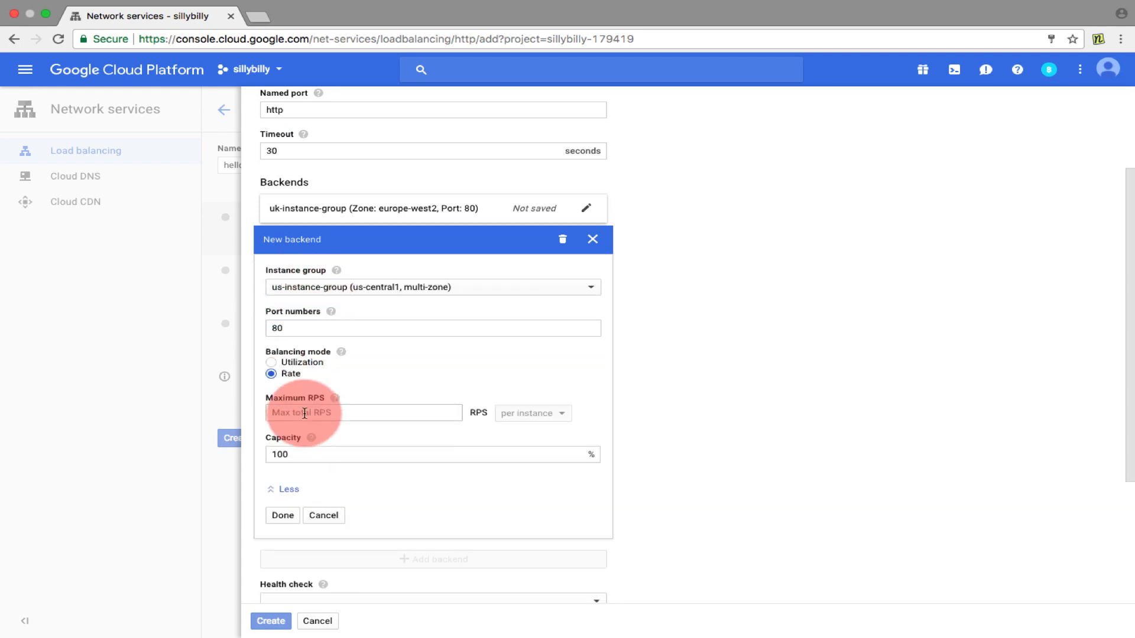
{"action": "left_click", "coordinate": [322, 411]}
{"action": "type", "text": "1"}
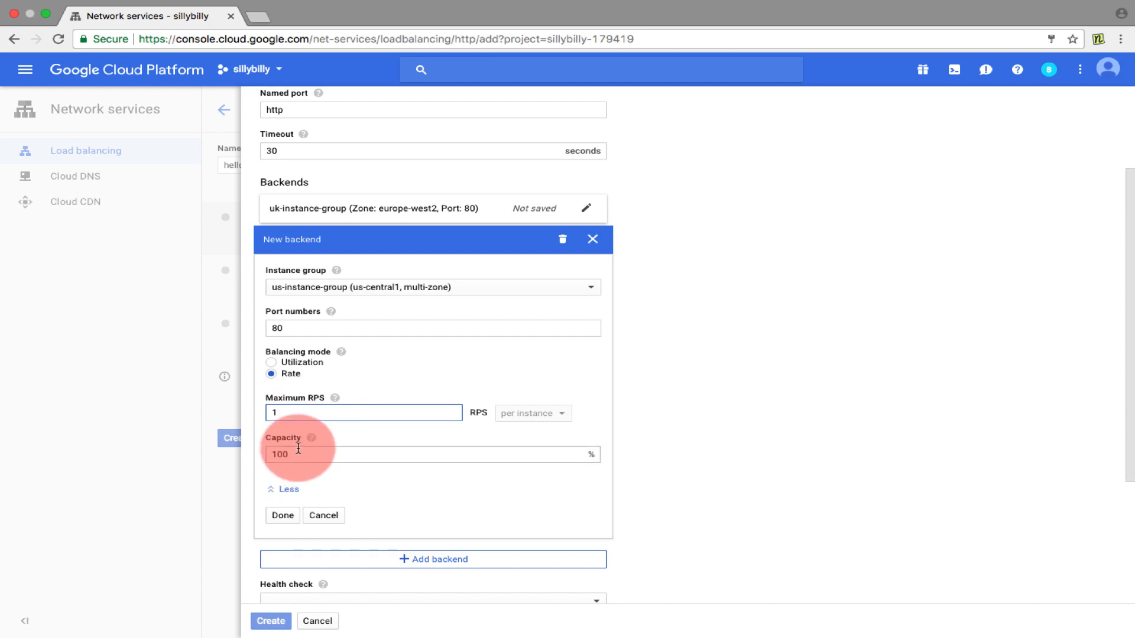
{"action": "left_click", "coordinate": [284, 516]}
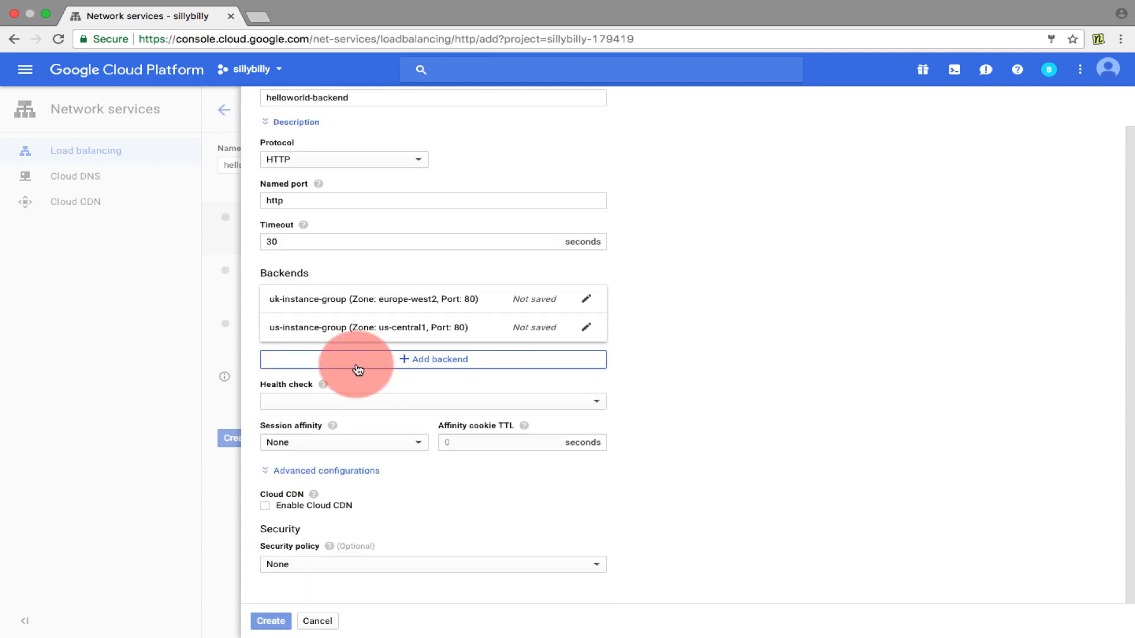
Start a new health check for the backend service and name it helloworld-health-check
{"action": "left_click", "coordinate": [329, 404]}
{"action": "left_click", "coordinate": [338, 397]}
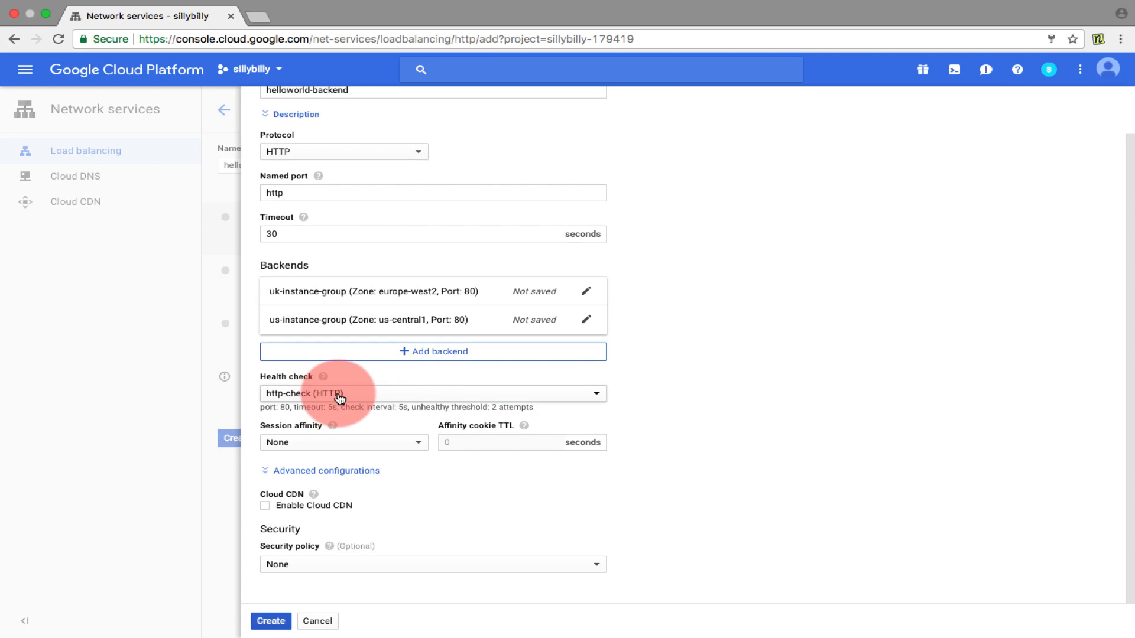
{"action": "left_click", "coordinate": [338, 394]}
{"action": "left_click", "coordinate": [342, 371]}
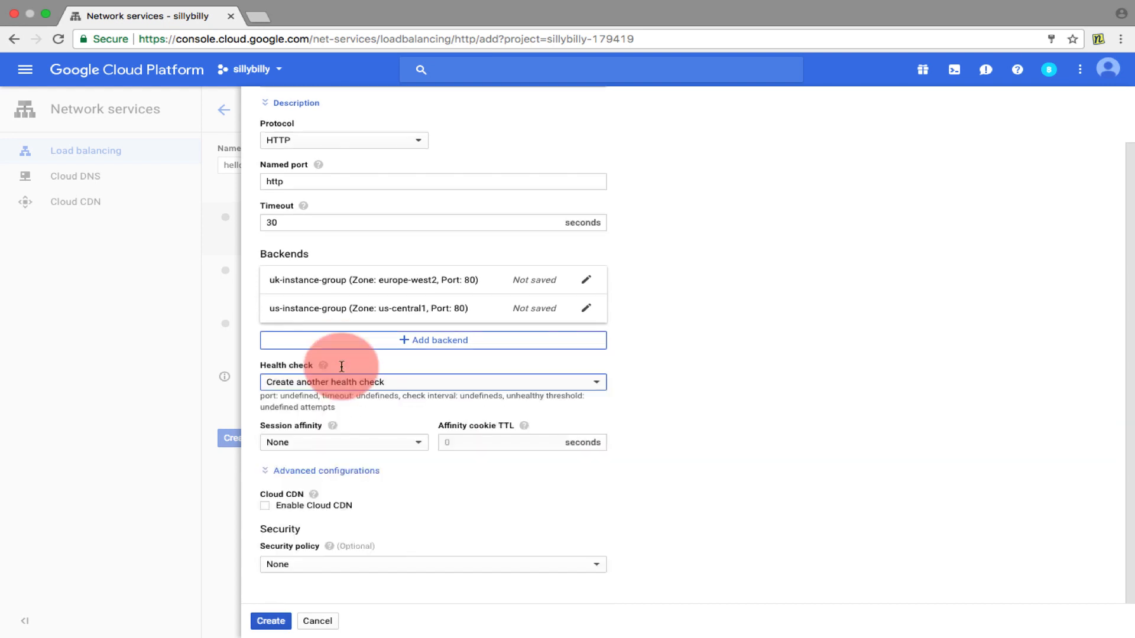
{"action": "left_click", "coordinate": [331, 122]}
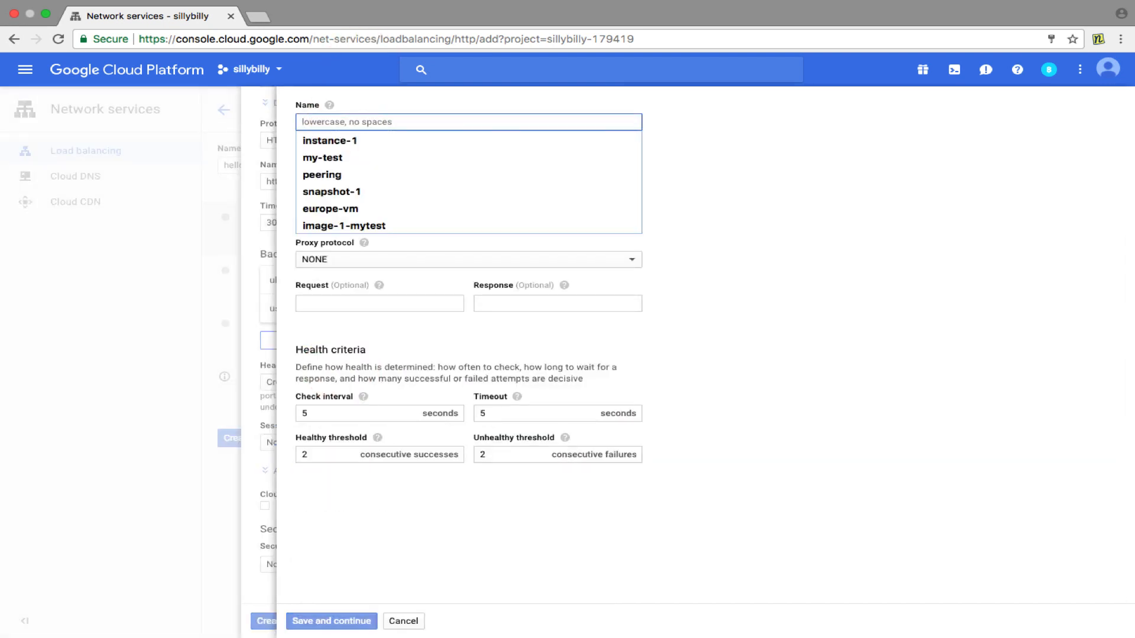
{"action": "type", "text": "http"}
{"action": "key", "text": "BackSpace"}
{"action": "key", "text": "BackSpace"}
{"action": "key", "text": "BackSpace"}
{"action": "key", "text": "BackSpace"}
{"action": "type", "text": "h"}
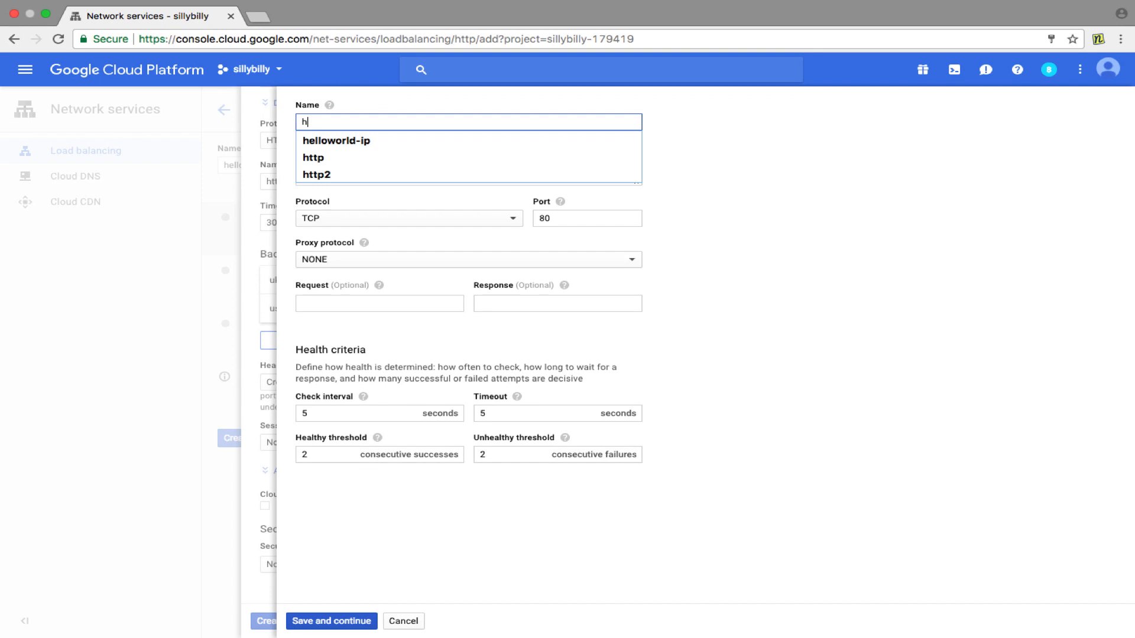
{"action": "key", "text": "Down"}
{"action": "key", "text": "Return"}
{"action": "key", "text": "BackSpace"}
{"action": "key", "text": "BackSpace"}
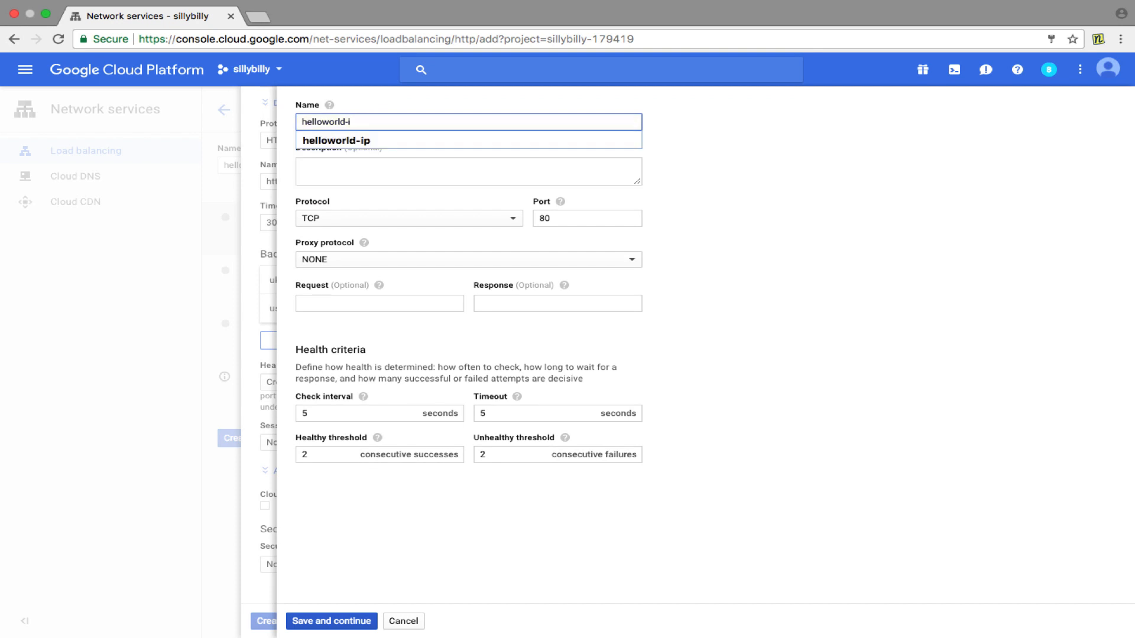
{"action": "type", "text": "health"}
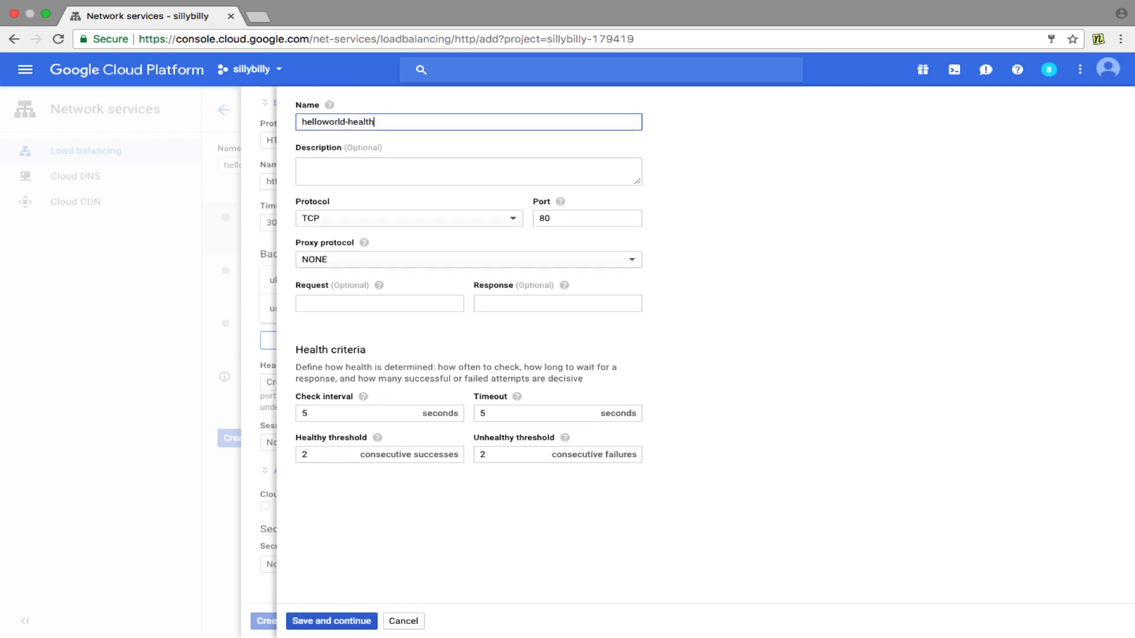
{"action": "type", "text": "-check"}
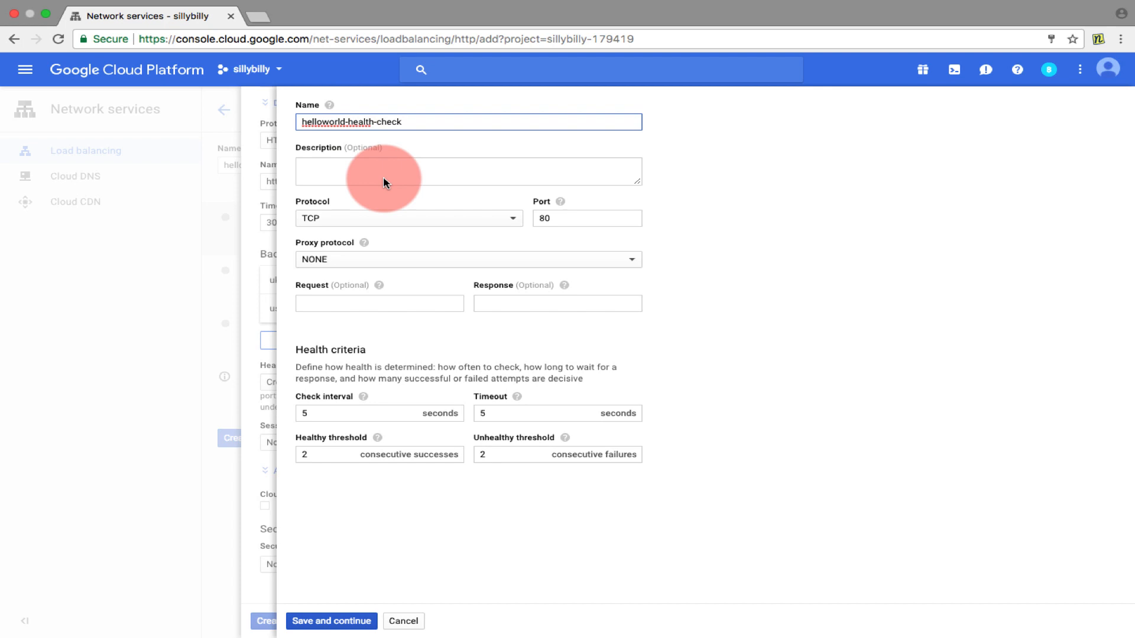
Set the health check's protocol to HTTP and save it with the default health criteria
{"action": "left_click", "coordinate": [367, 218]}
{"action": "left_click", "coordinate": [331, 187]}
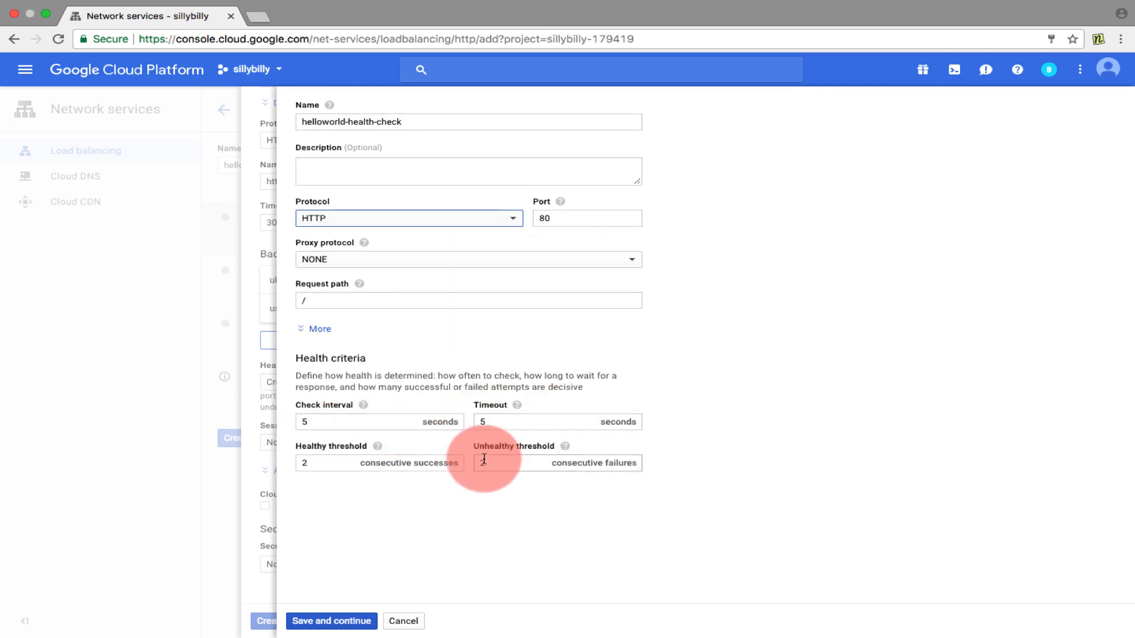
{"action": "left_click", "coordinate": [329, 620]}
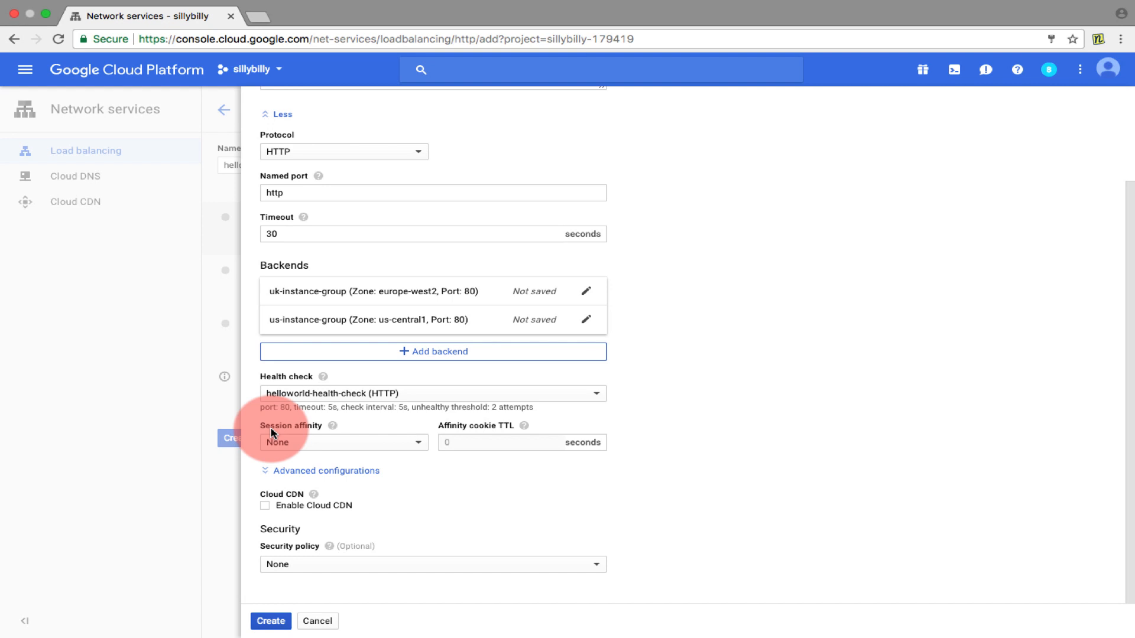
Keep session affinity and security policy at None and create the backend service
{"action": "left_click", "coordinate": [296, 452]}
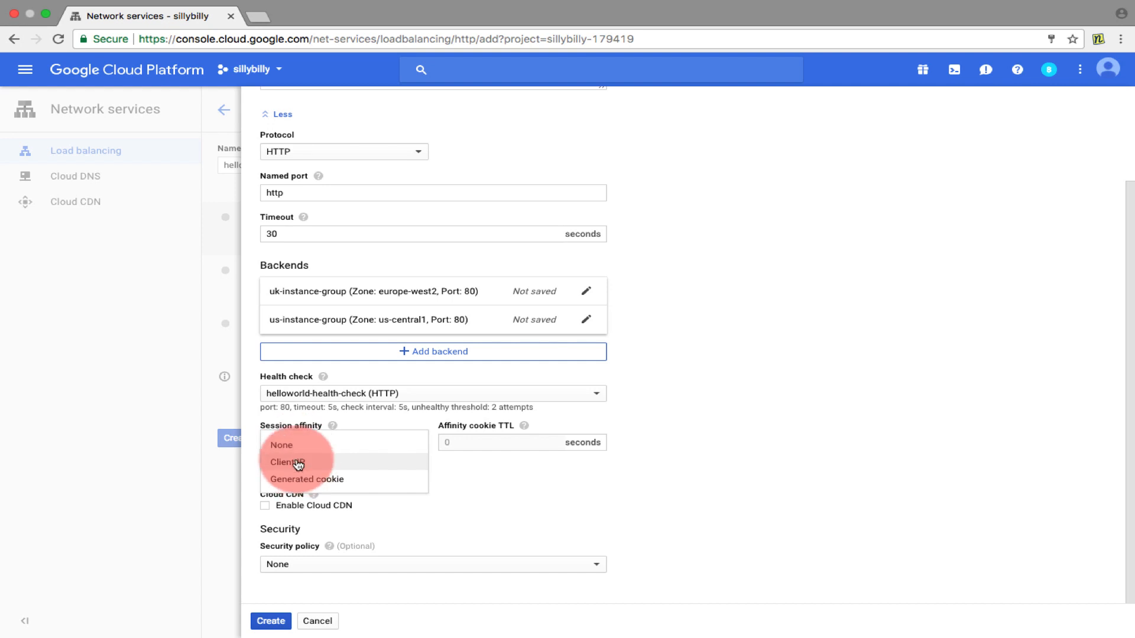
{"action": "left_click", "coordinate": [289, 448]}
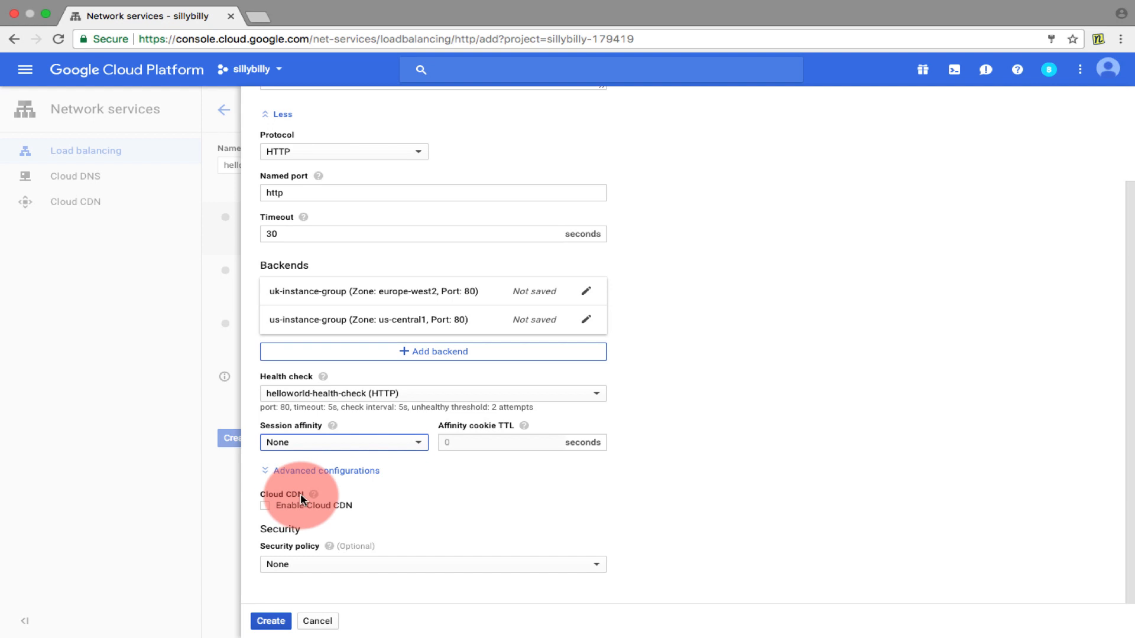
{"action": "left_click", "coordinate": [304, 571]}
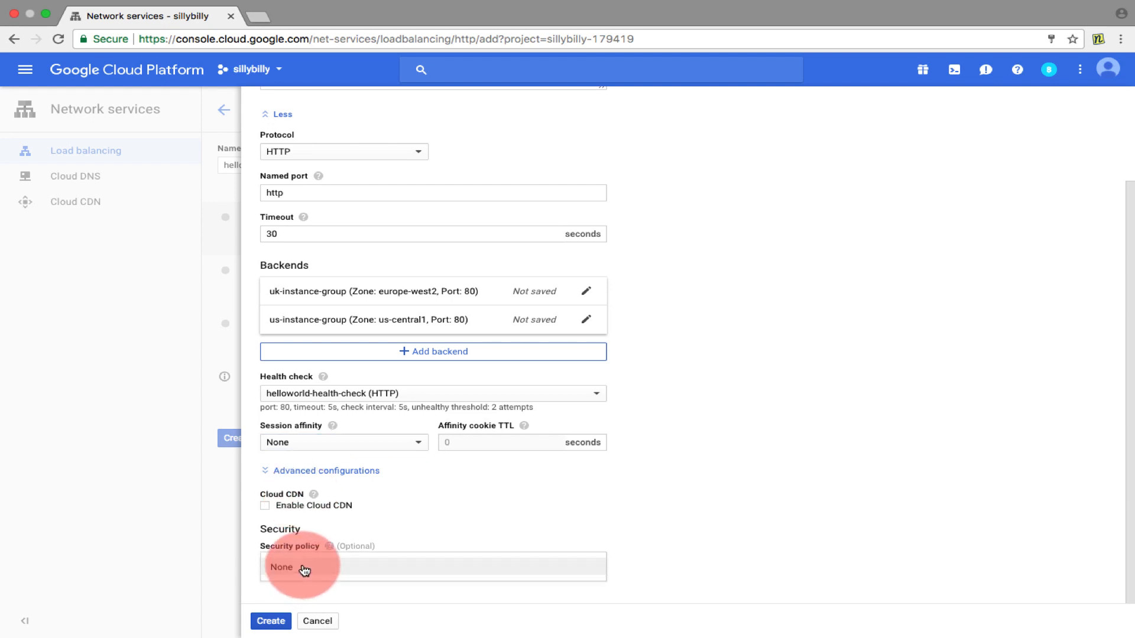
{"action": "left_click", "coordinate": [304, 570]}
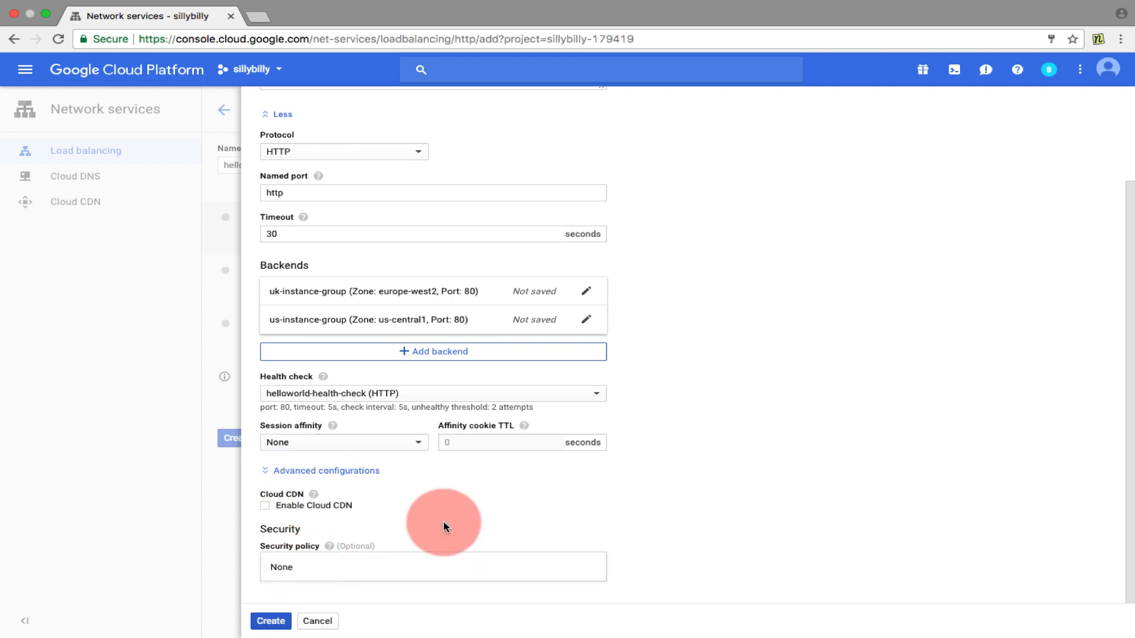
{"action": "left_click", "coordinate": [271, 622]}
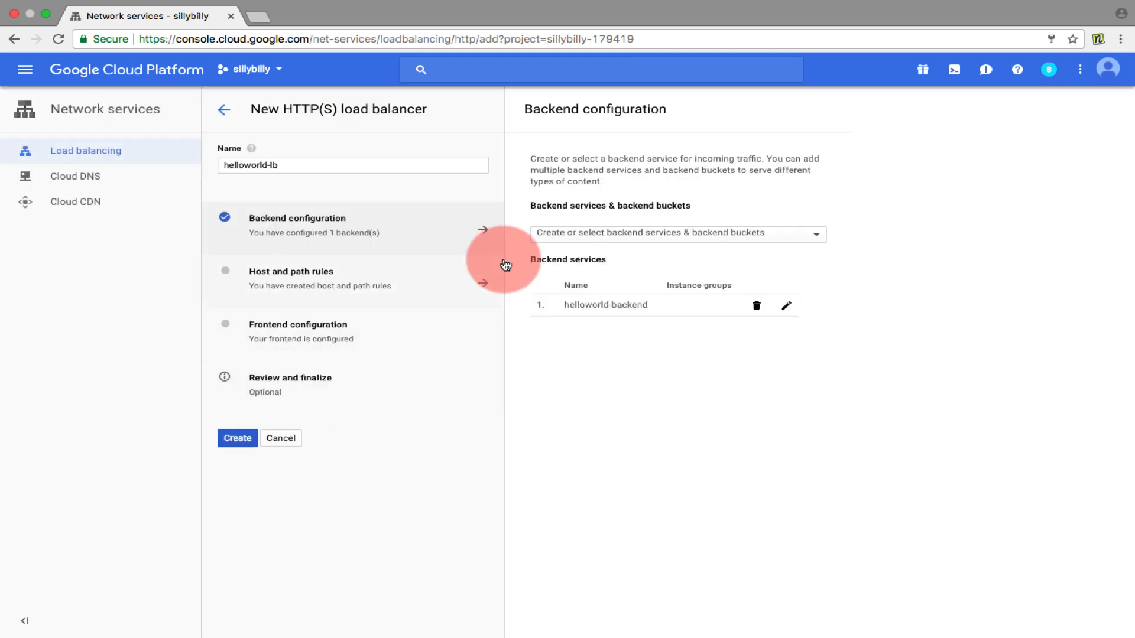
Check the host and path rules, and name the load balancer's new frontend helloworld-frontend
{"action": "left_click", "coordinate": [347, 282]}
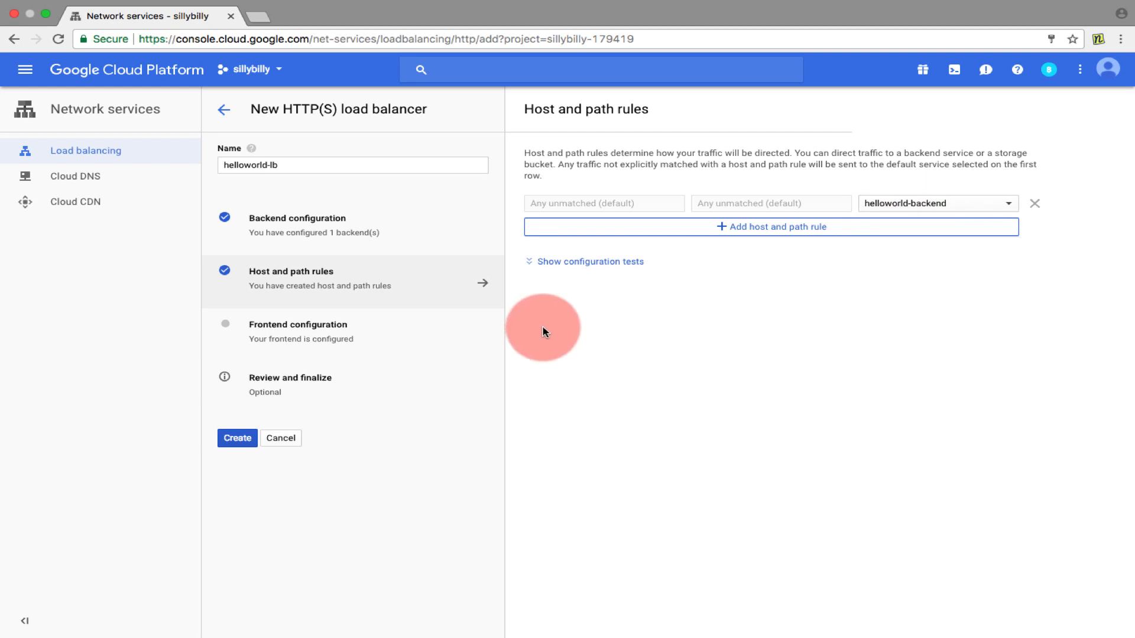
{"action": "left_click", "coordinate": [347, 351]}
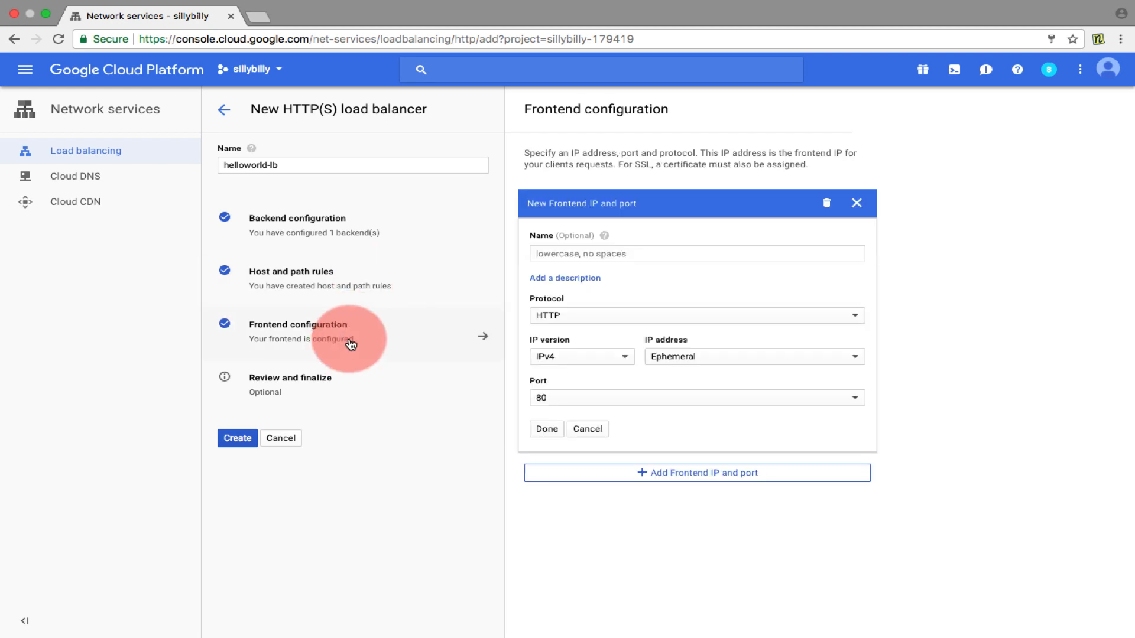
{"action": "left_click", "coordinate": [635, 254]}
{"action": "type", "text": "heelo"}
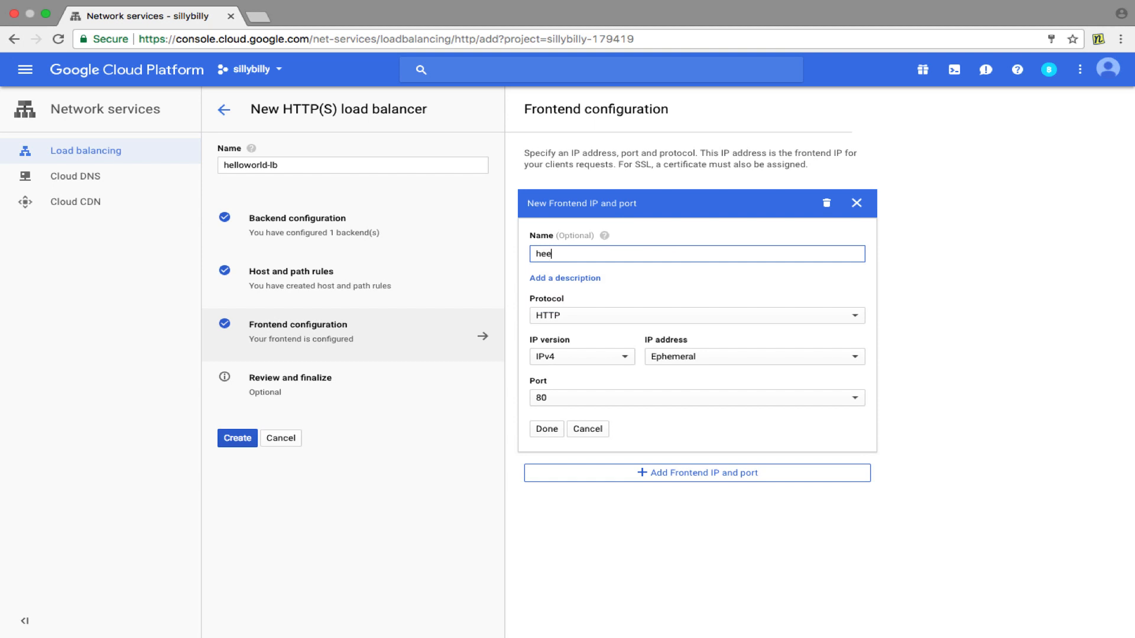
{"action": "key", "text": "BackSpace"}
{"action": "type", "text": "lloworld-"}
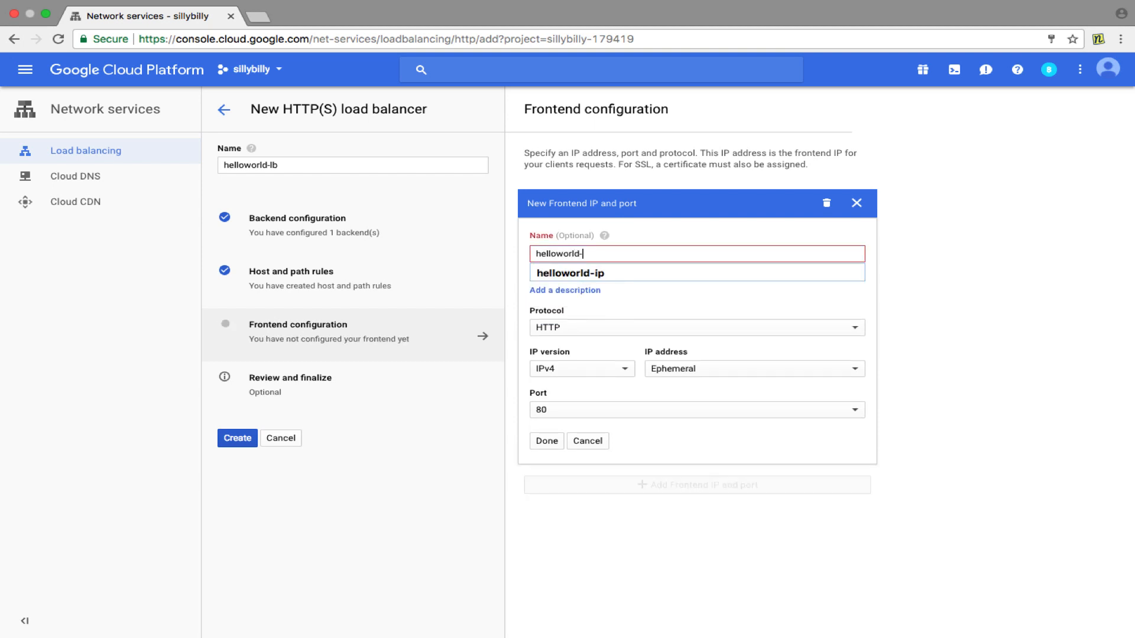
{"action": "type", "text": "frontend"}
{"action": "left_click", "coordinate": [828, 376]}
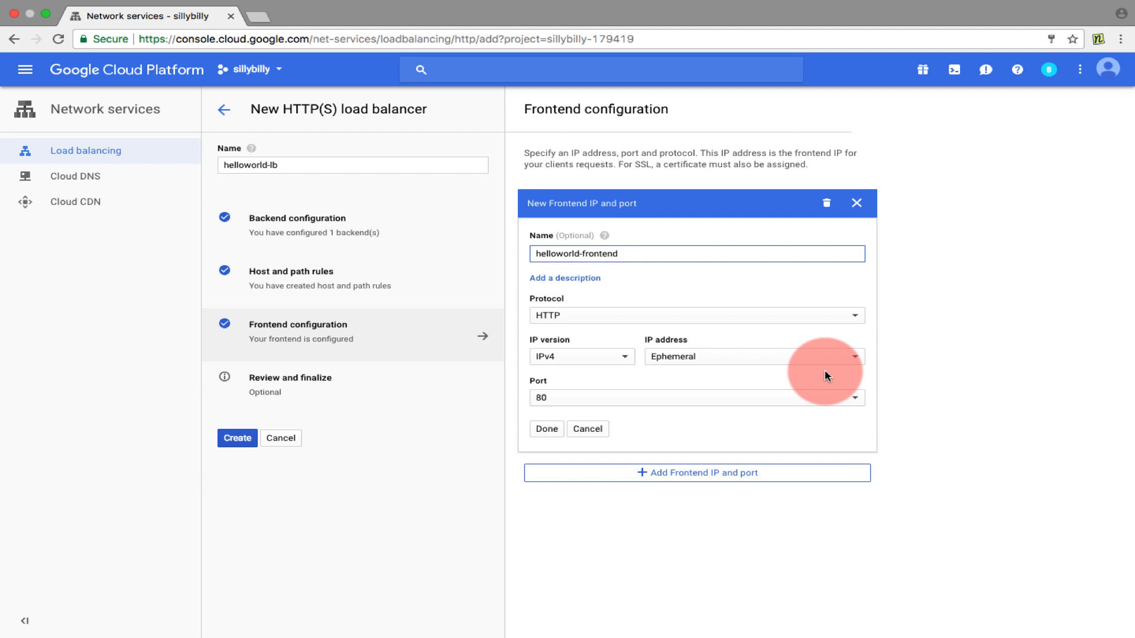
Assign the static address helloworld-ip to the frontend and create the load balancer
{"action": "left_click", "coordinate": [716, 357]}
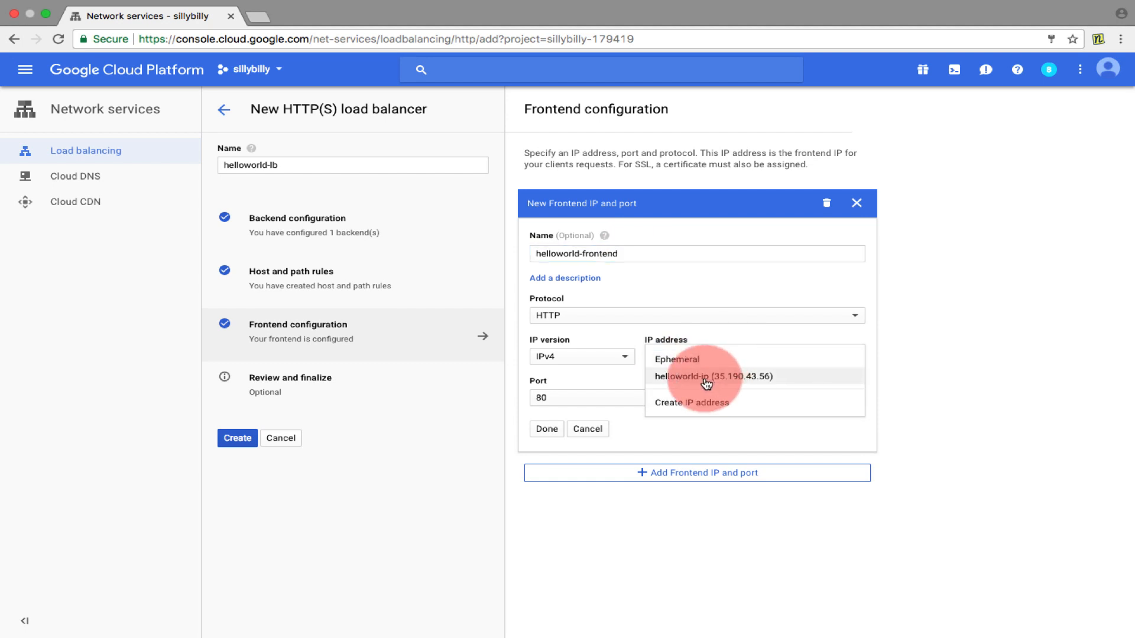
{"action": "left_click", "coordinate": [706, 382]}
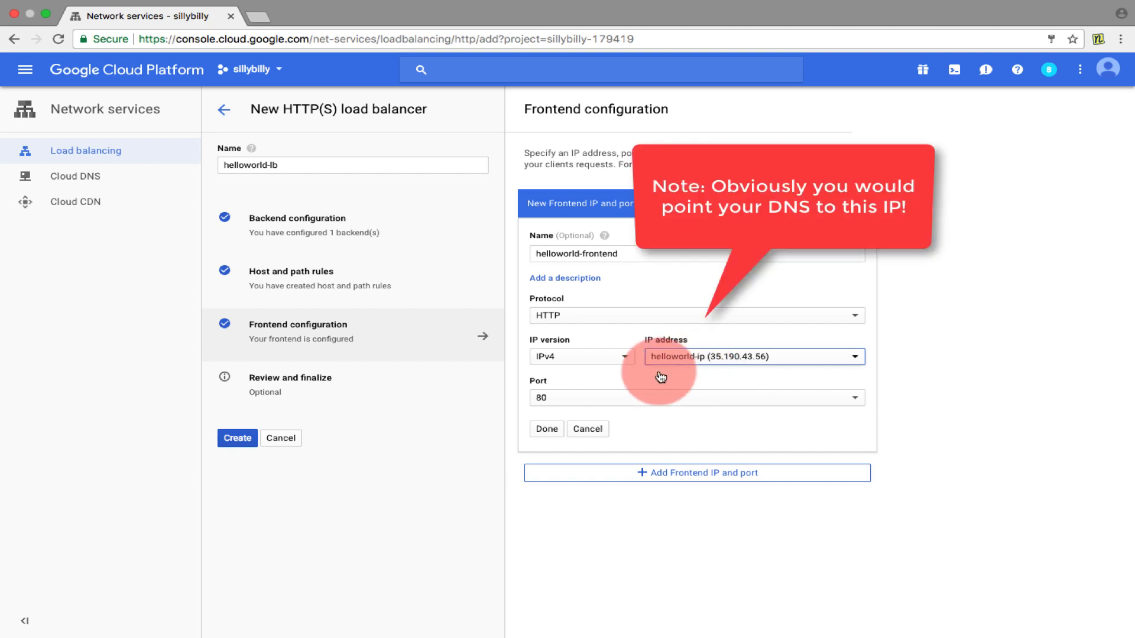
{"action": "left_click", "coordinate": [547, 430]}
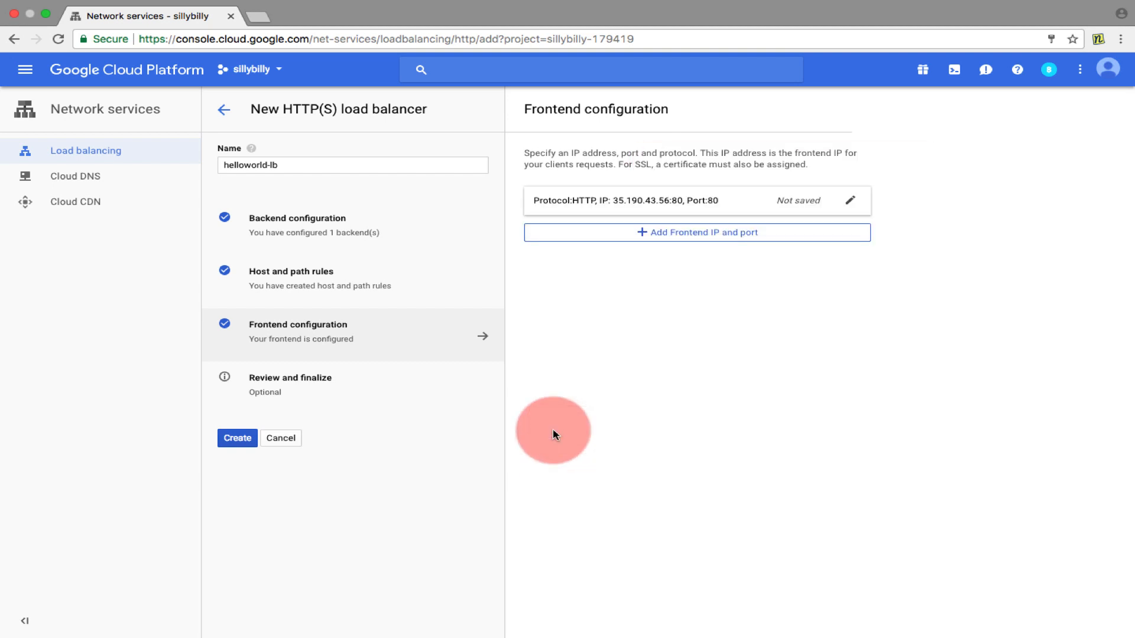
{"action": "left_click", "coordinate": [239, 440]}
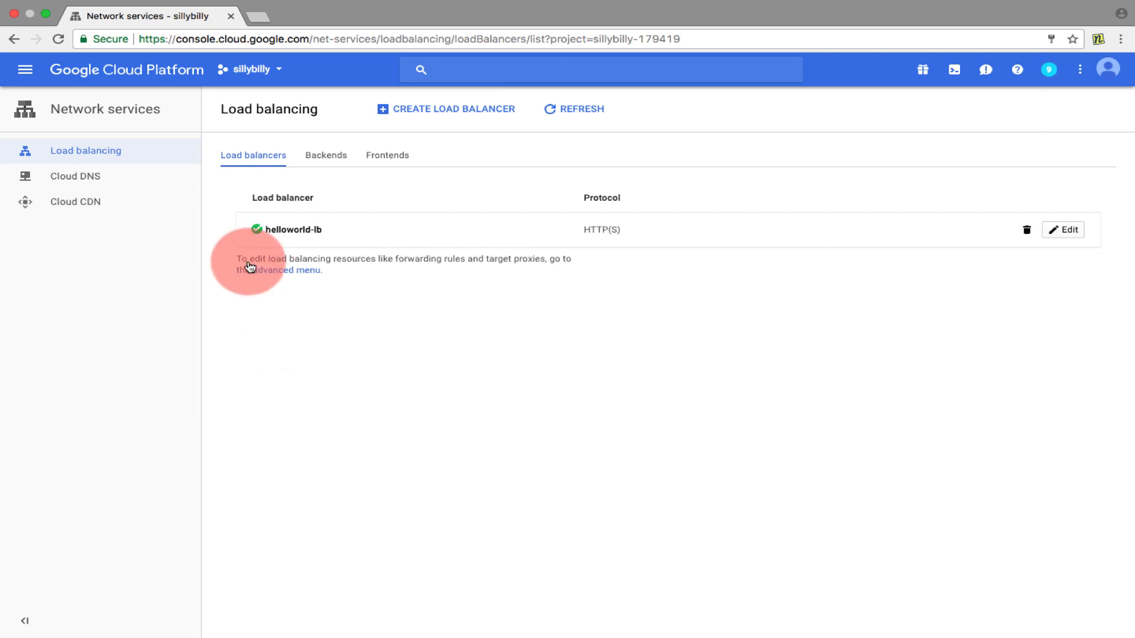
Copy the external IP of uk-instance-group-385w from the Compute Engine VM instances list and open it in a new tab
{"action": "left_click", "coordinate": [24, 71]}
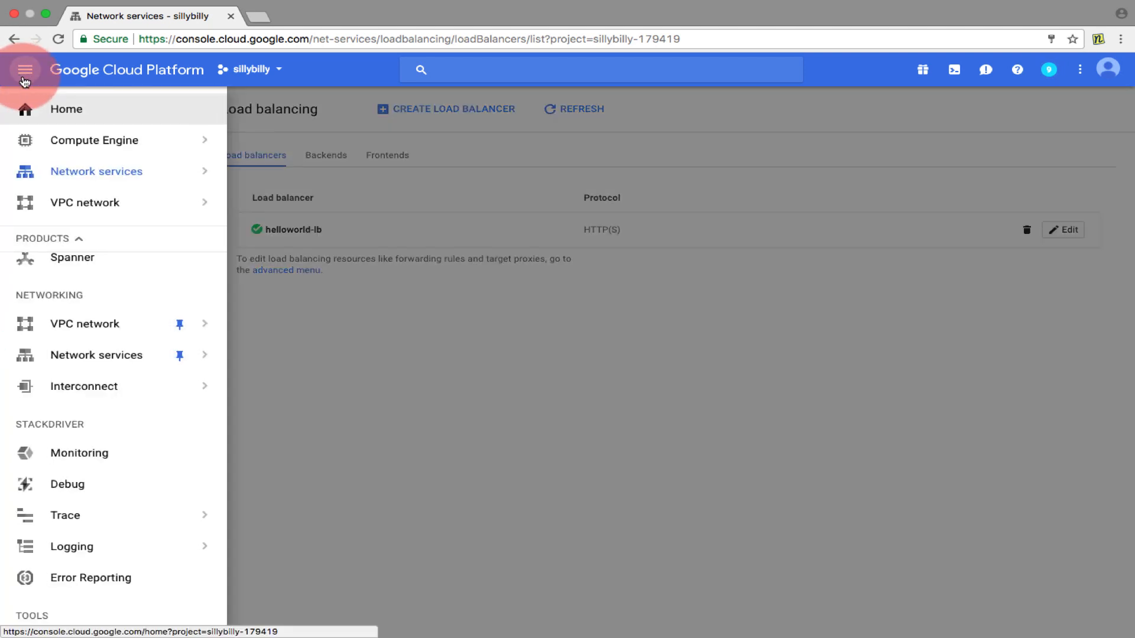
{"action": "left_click", "coordinate": [81, 137]}
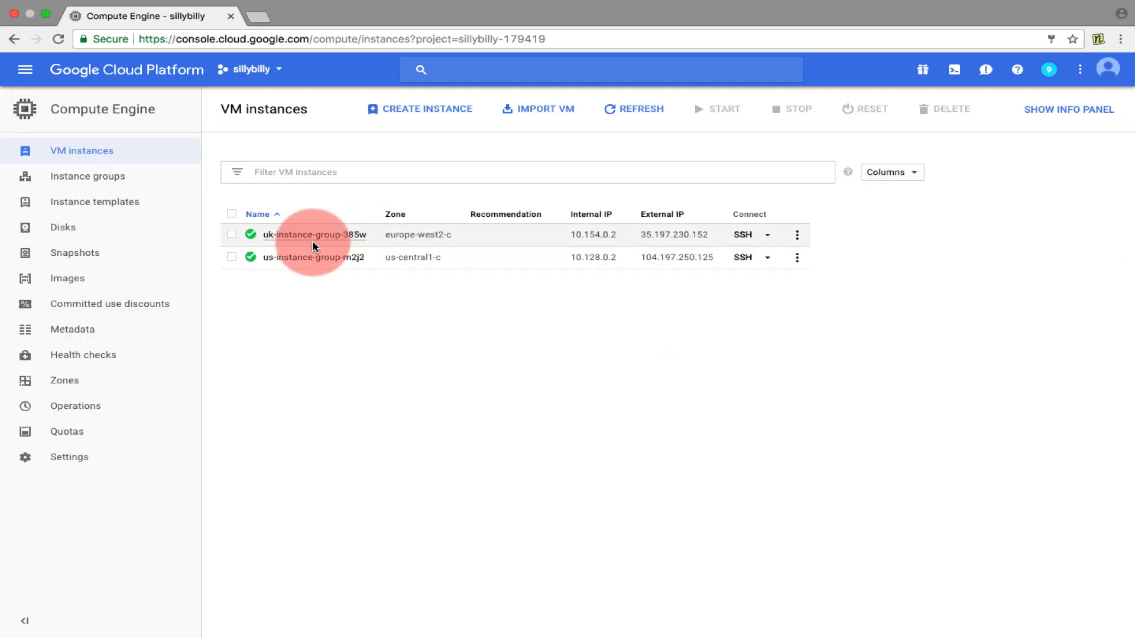
{"action": "left_click_drag", "start_coordinate": [710, 236], "coordinate": [653, 238]}
{"action": "right_click", "coordinate": [653, 238]}
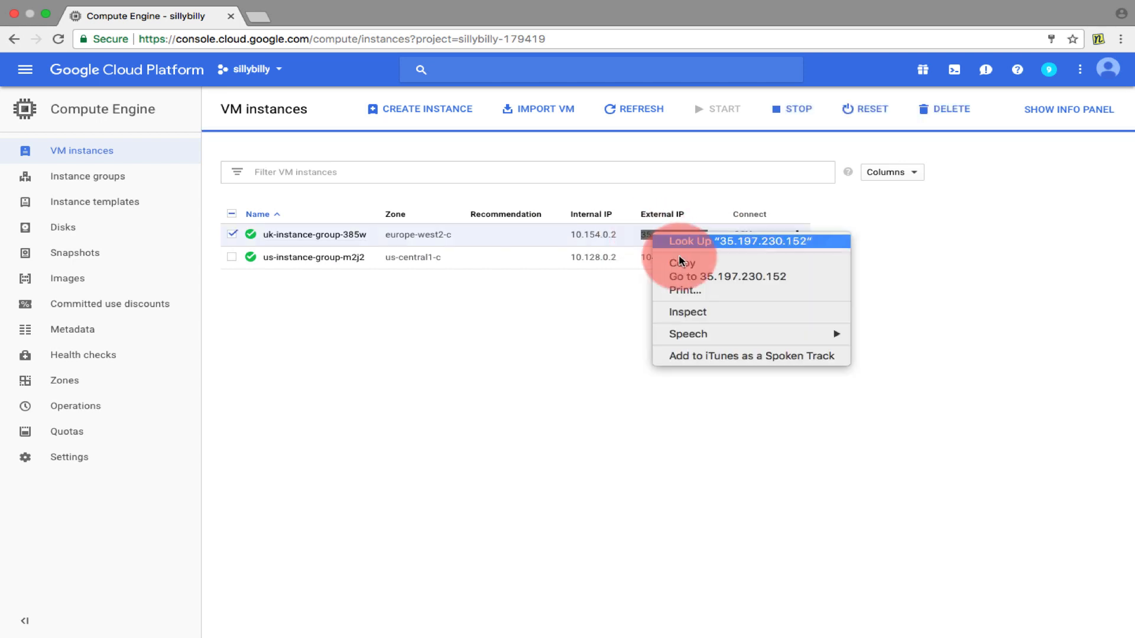
{"action": "left_click", "coordinate": [680, 260]}
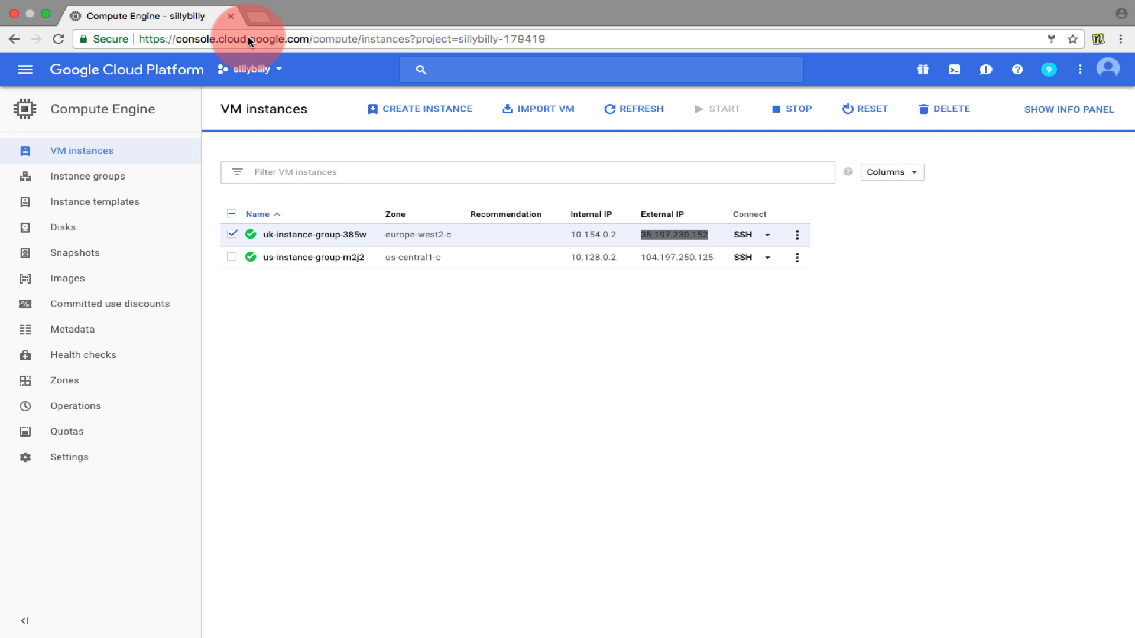
{"action": "left_click", "coordinate": [256, 16]}
{"action": "key", "text": "super+v"}
{"action": "key", "text": "Return"}
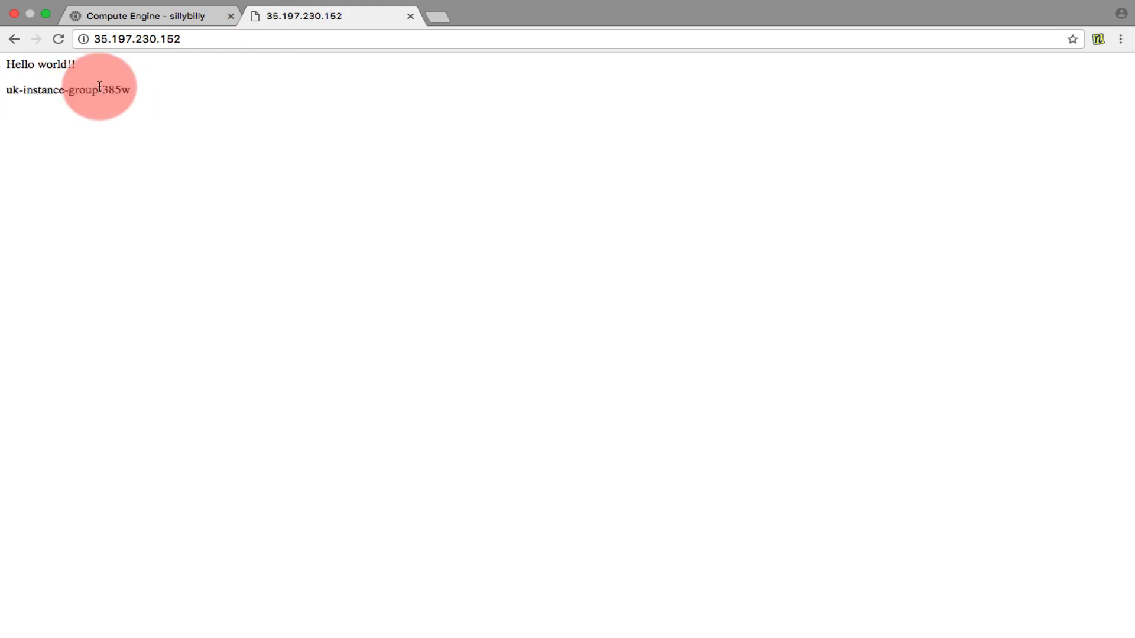
Copy the external IP of us-instance-group-m2j2 and load it in the test page's tab
{"action": "left_click", "coordinate": [167, 19]}
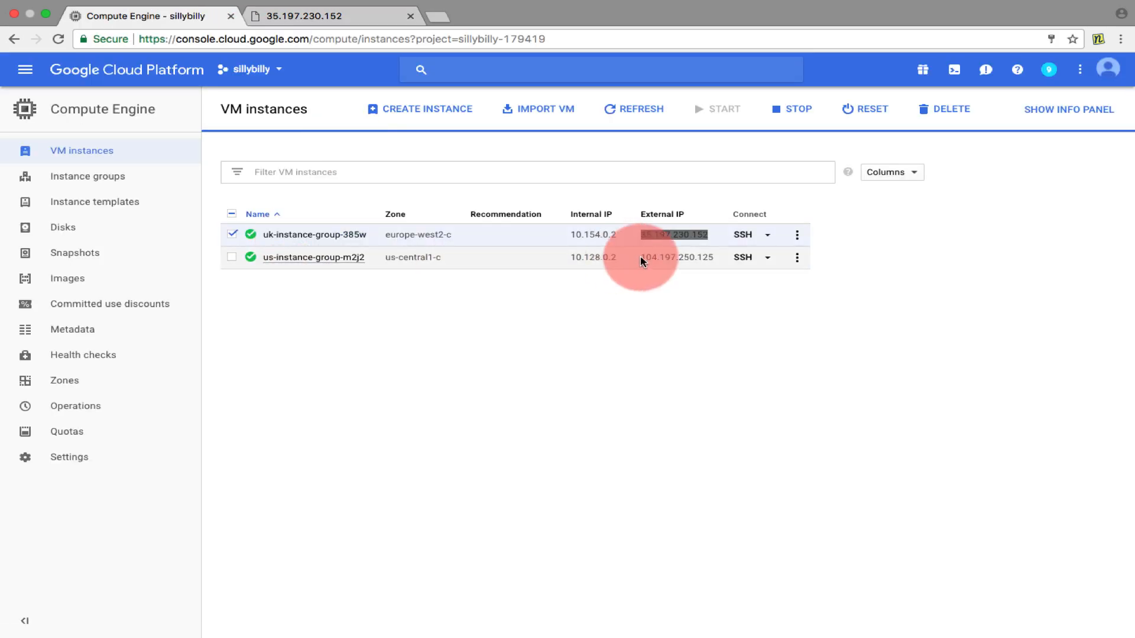
{"action": "left_click_drag", "start_coordinate": [641, 258], "coordinate": [716, 256]}
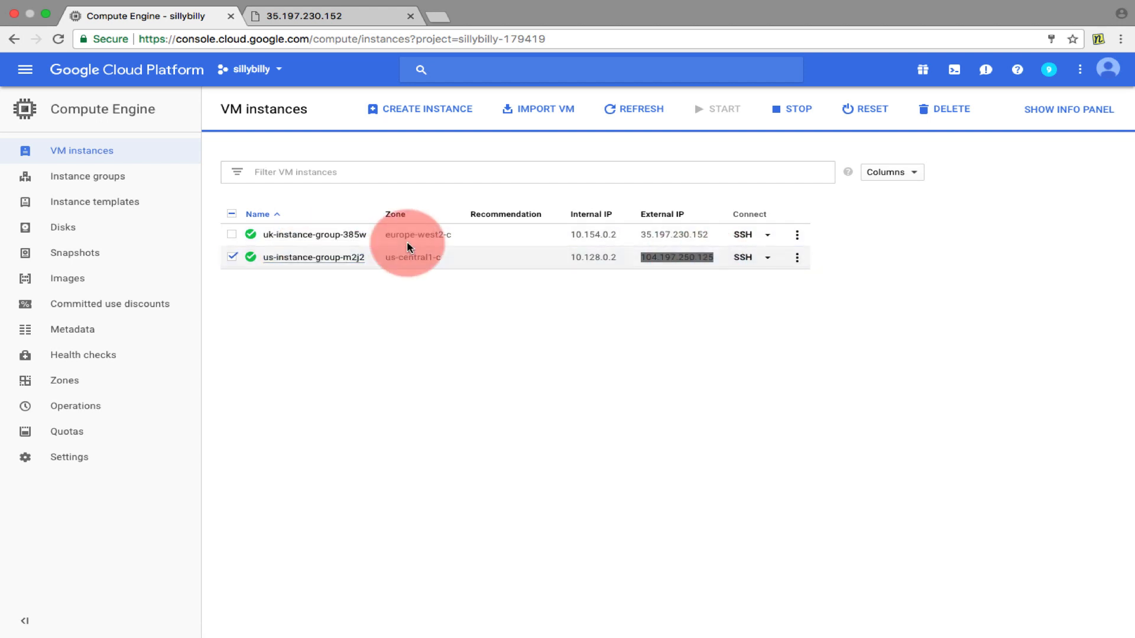
{"action": "left_click", "coordinate": [333, 18]}
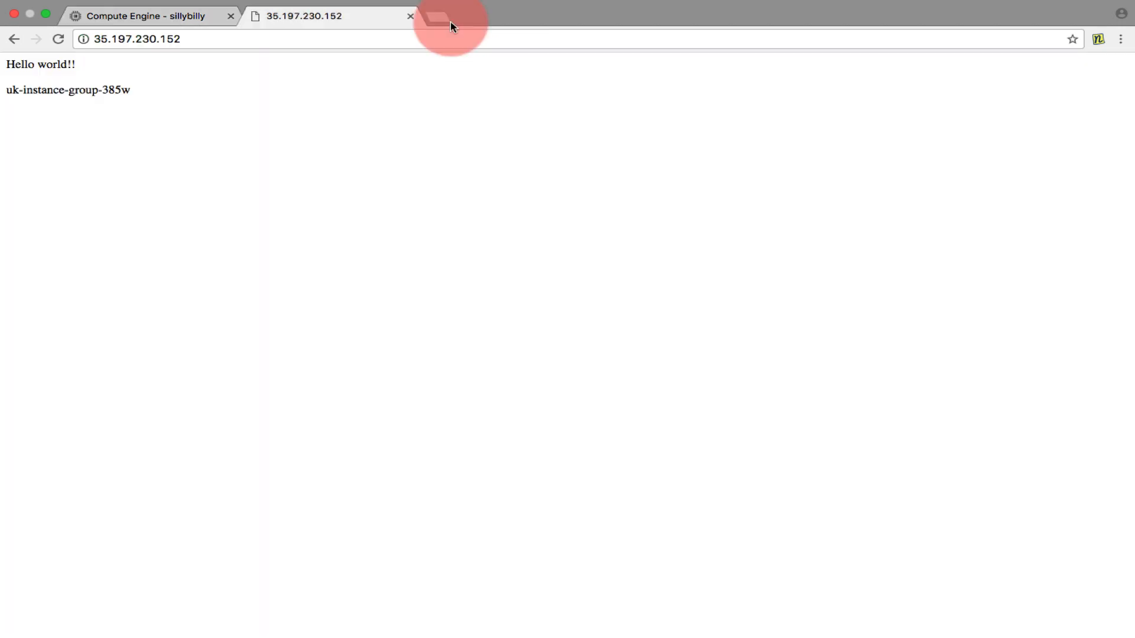
{"action": "left_click", "coordinate": [307, 40]}
{"action": "key", "text": "super+v"}
{"action": "key", "text": "Return"}
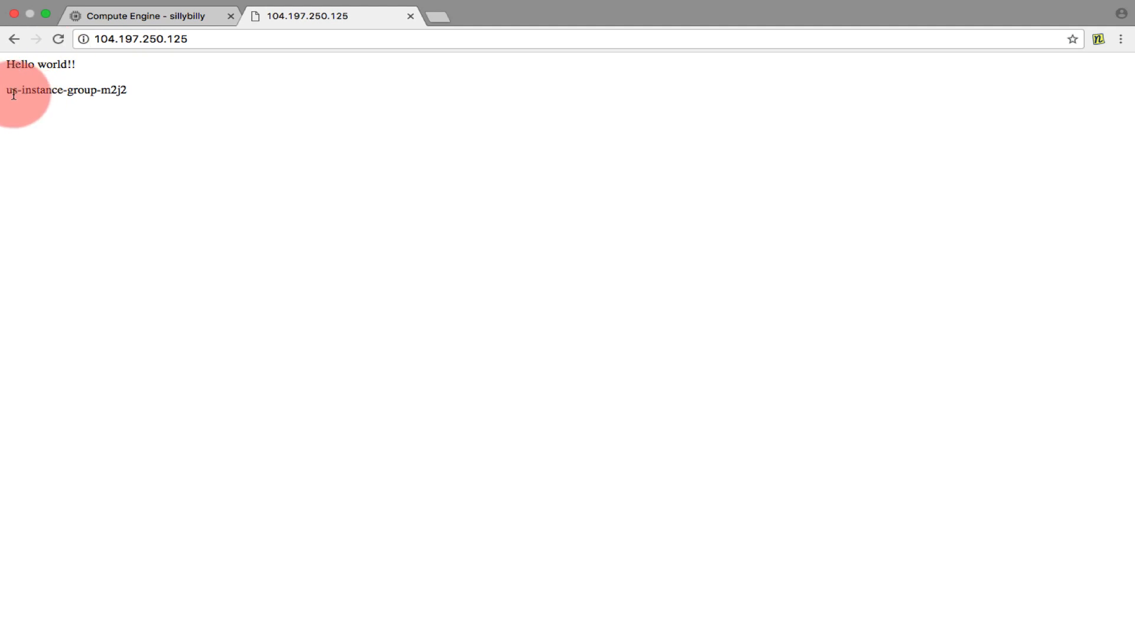
Return to the load balancing list in the console and open the details of helloworld-lb
{"action": "left_click", "coordinate": [158, 23]}
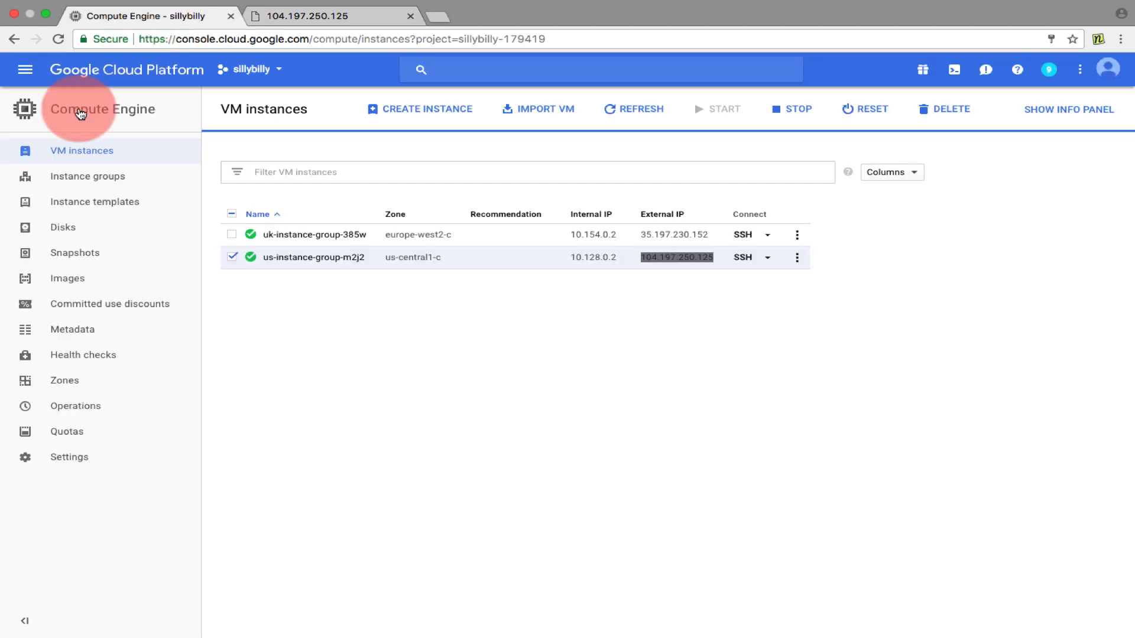
{"action": "left_click", "coordinate": [26, 72]}
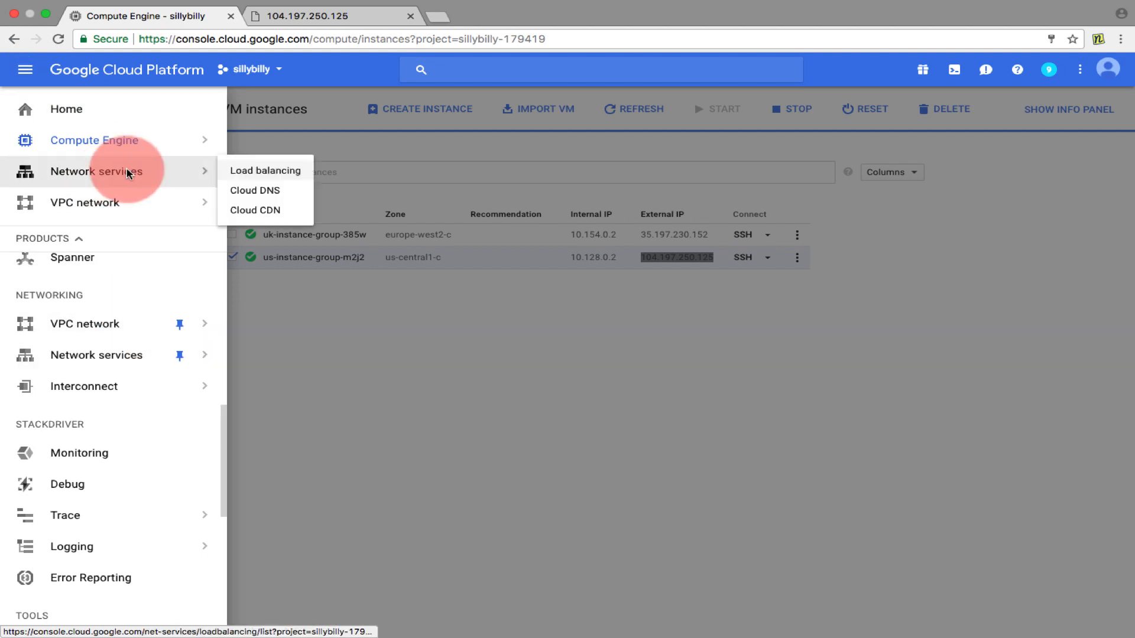
{"action": "left_click", "coordinate": [274, 173]}
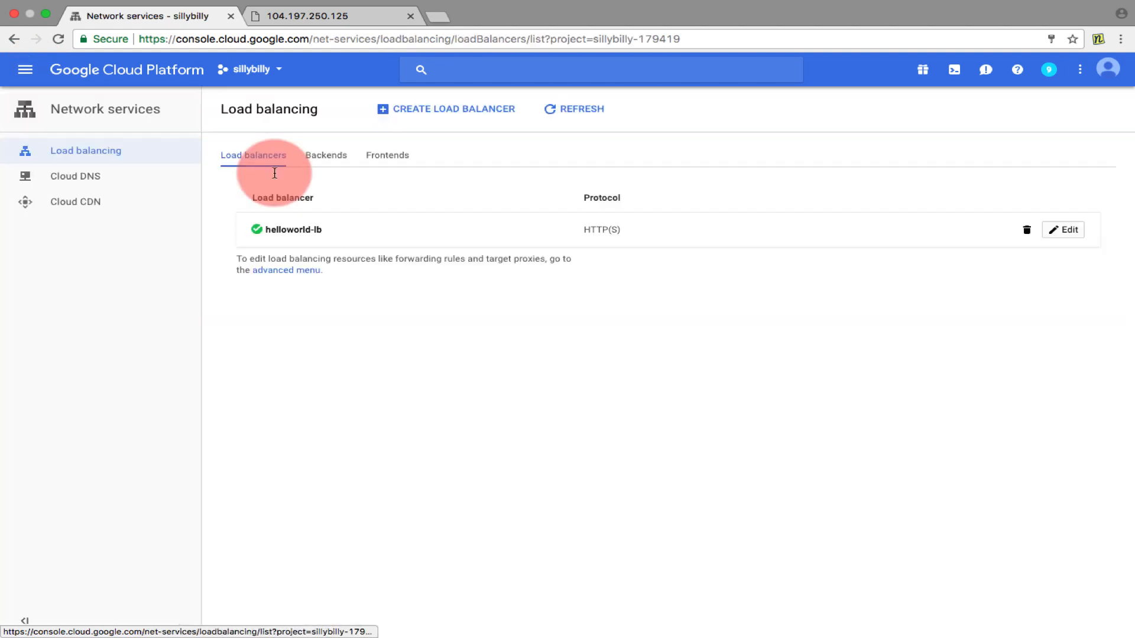
{"action": "left_click", "coordinate": [259, 229]}
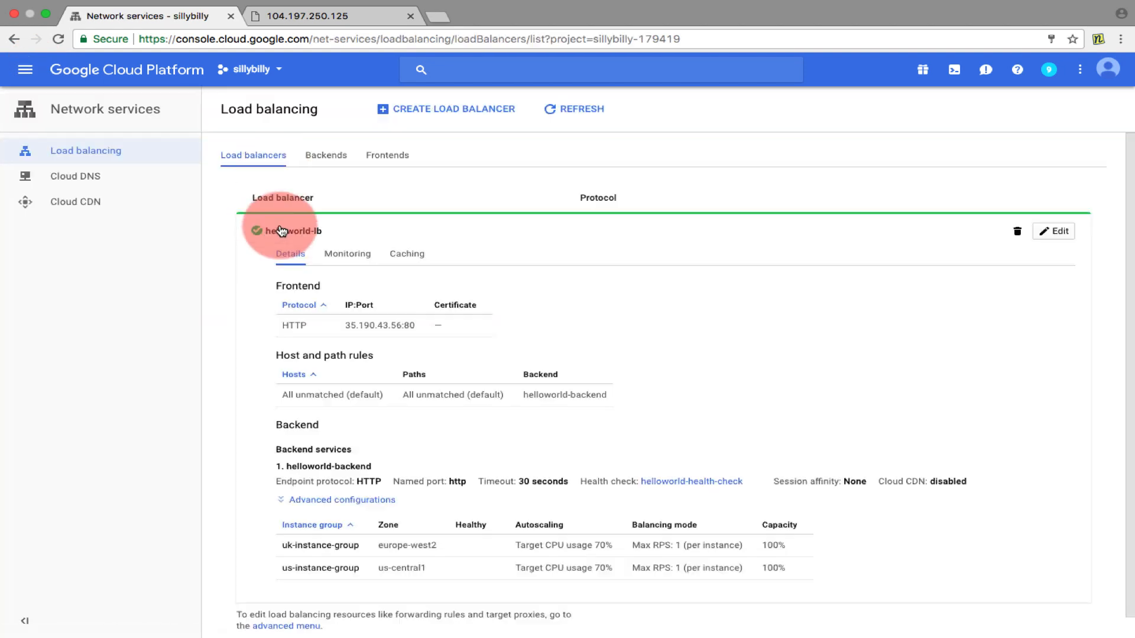
Copy the load balancer's frontend IP without the port and load 35.190.43.56 in the test page's tab
{"action": "left_click_drag", "start_coordinate": [339, 334], "coordinate": [394, 334]}
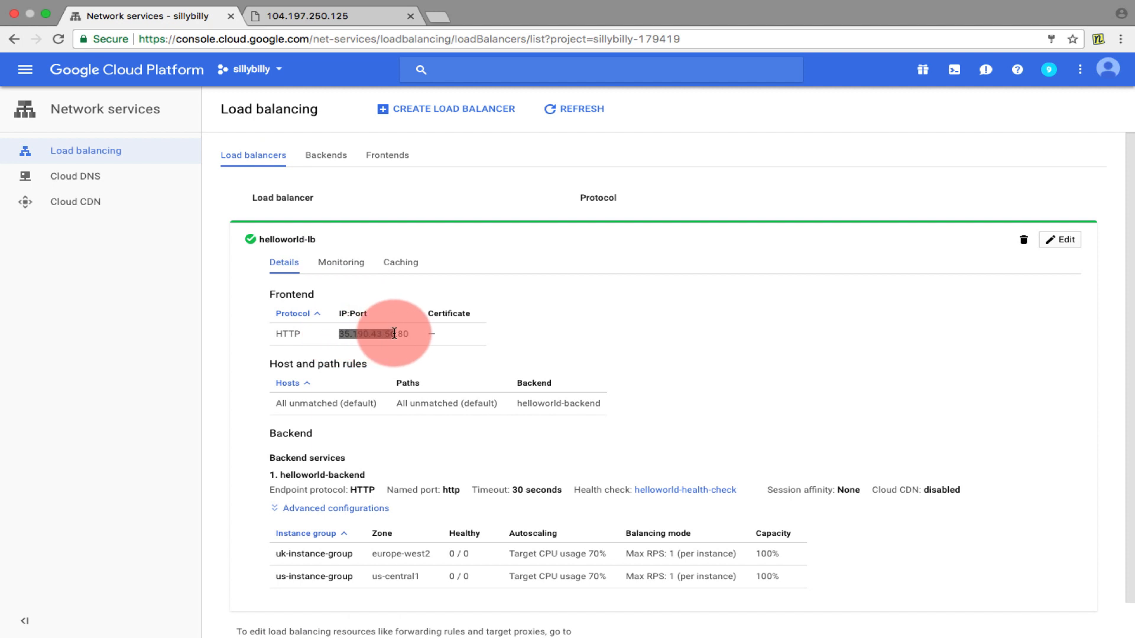
{"action": "left_click", "coordinate": [319, 16]}
{"action": "left_click", "coordinate": [272, 39]}
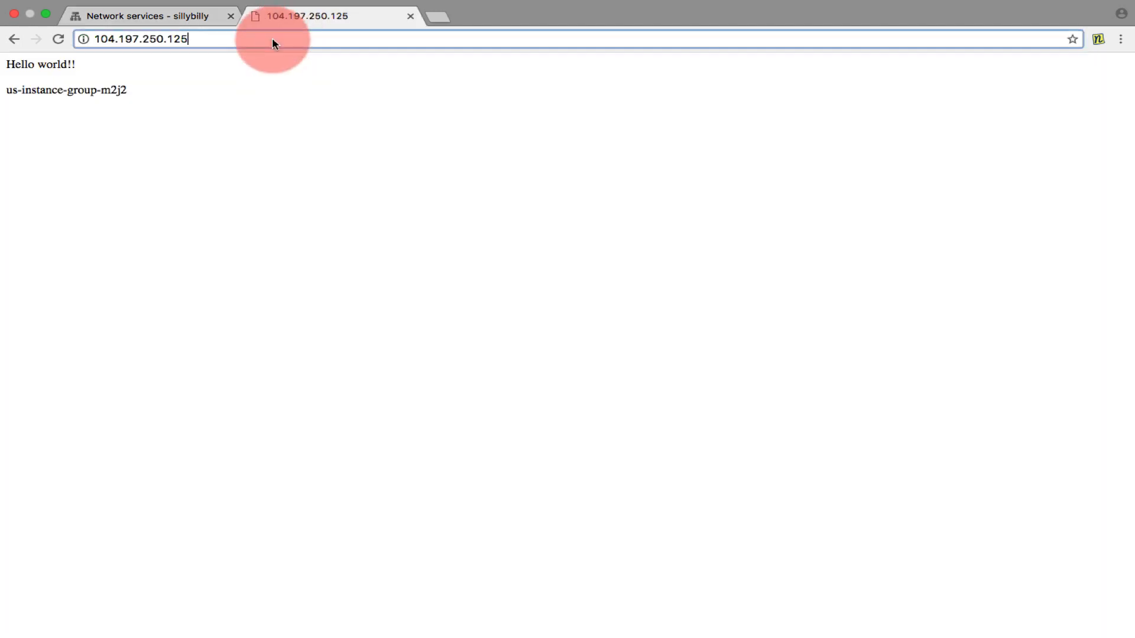
{"action": "key", "text": "super+v"}
{"action": "key", "text": "Return"}
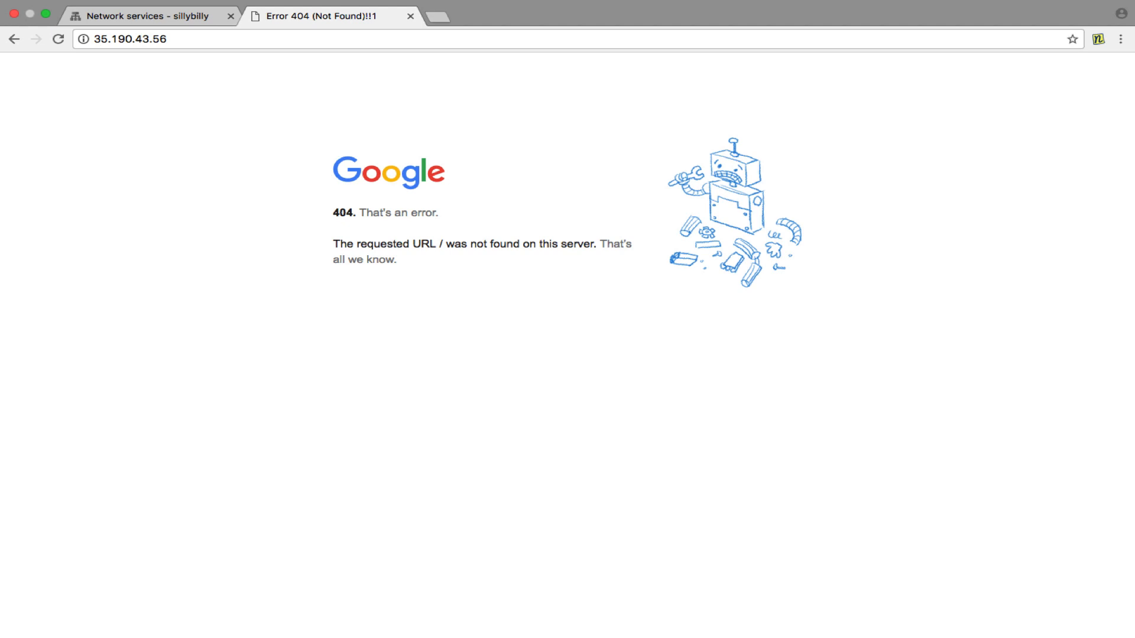
Copy the load balancer's address and reload its page several times to check which instance responds
{"action": "left_click", "coordinate": [88, 39]}
{"action": "key", "text": "super+c"}
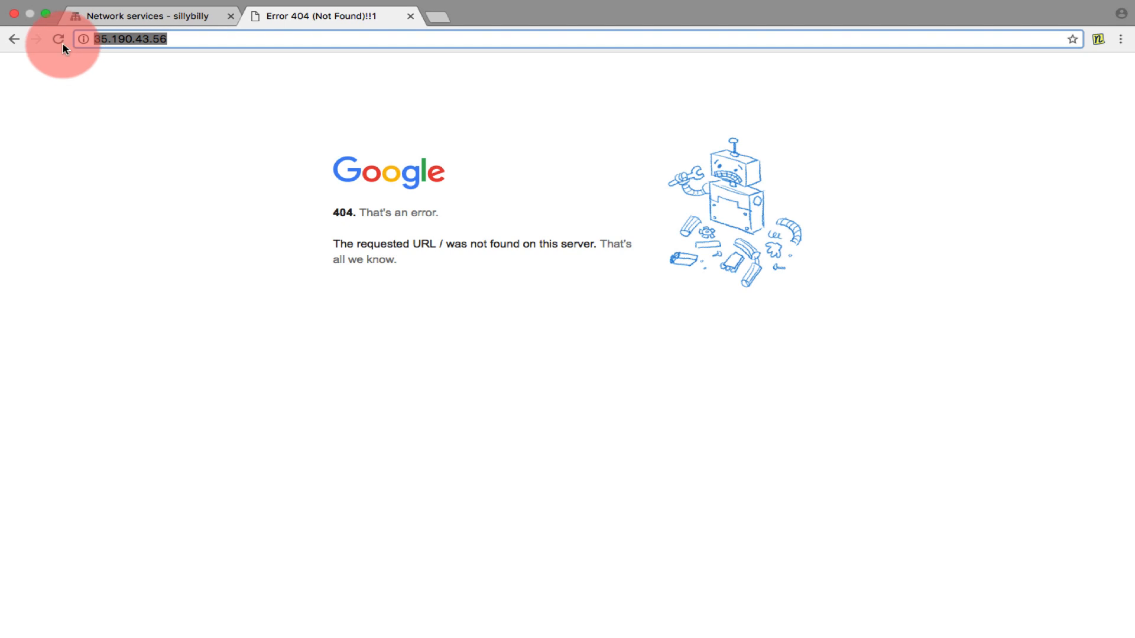
{"action": "left_click", "coordinate": [58, 40]}
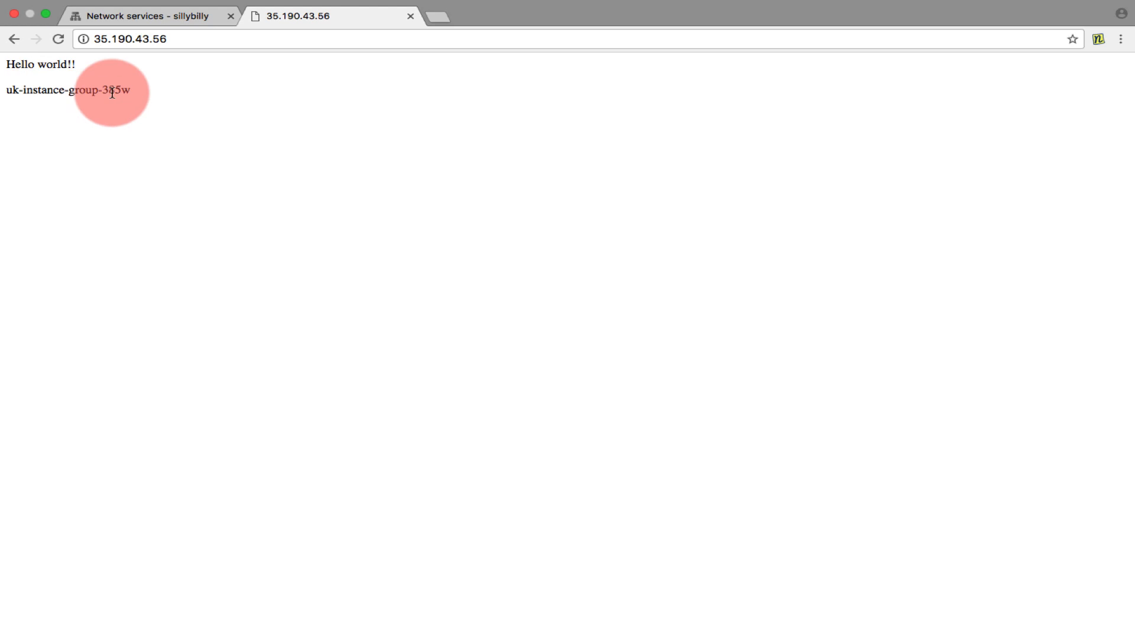
{"action": "left_click", "coordinate": [59, 40]}
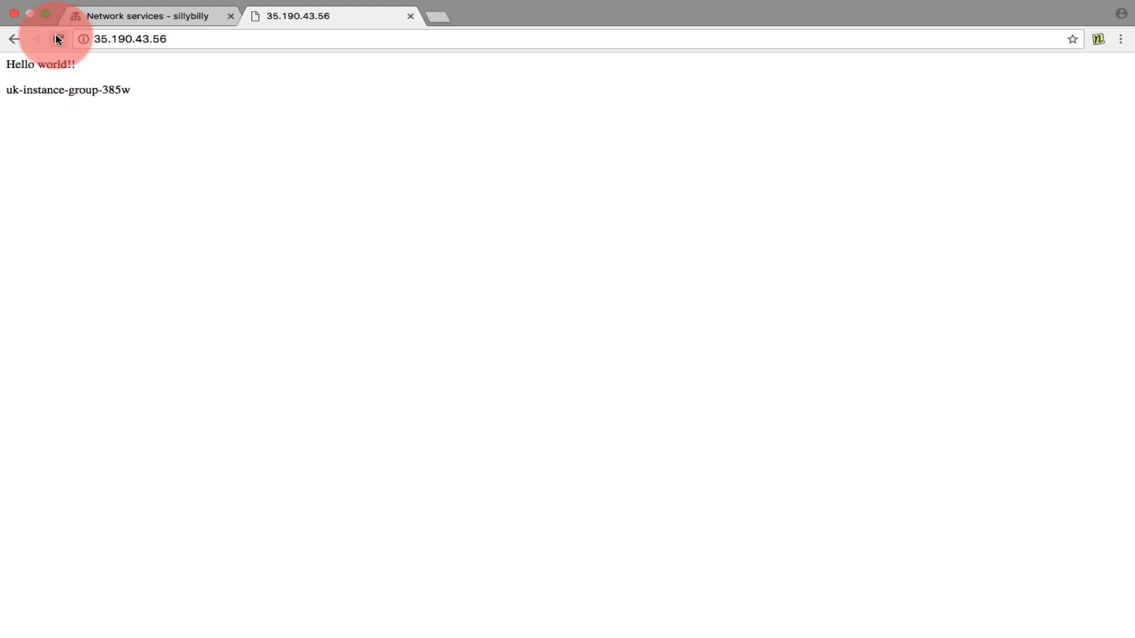
{"action": "left_click", "coordinate": [59, 40]}
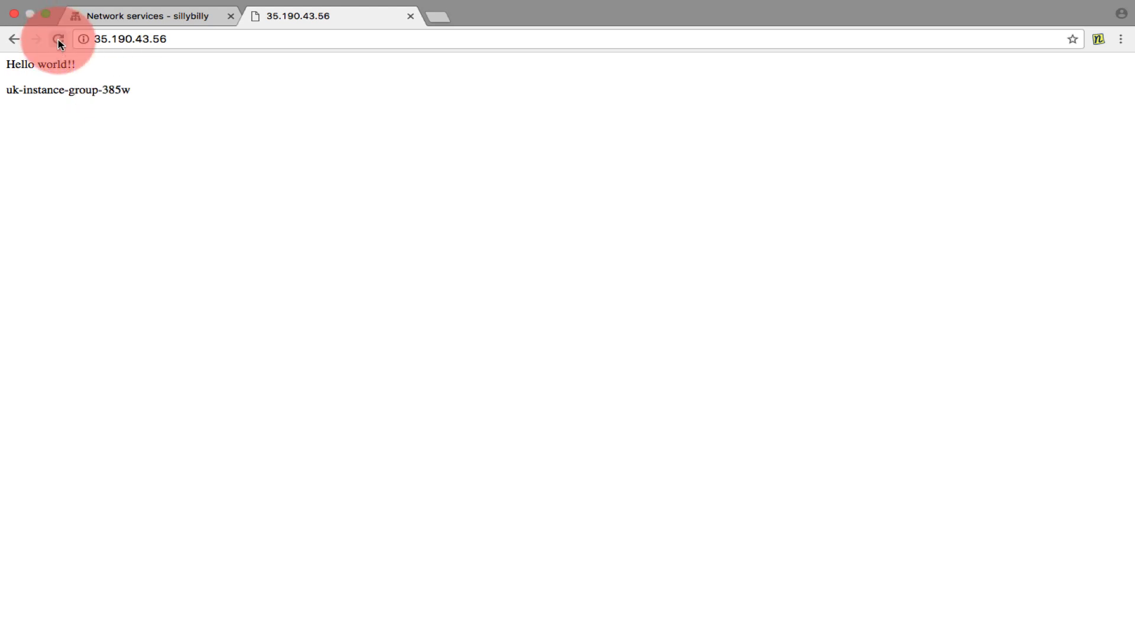
{"action": "left_click", "coordinate": [59, 40]}
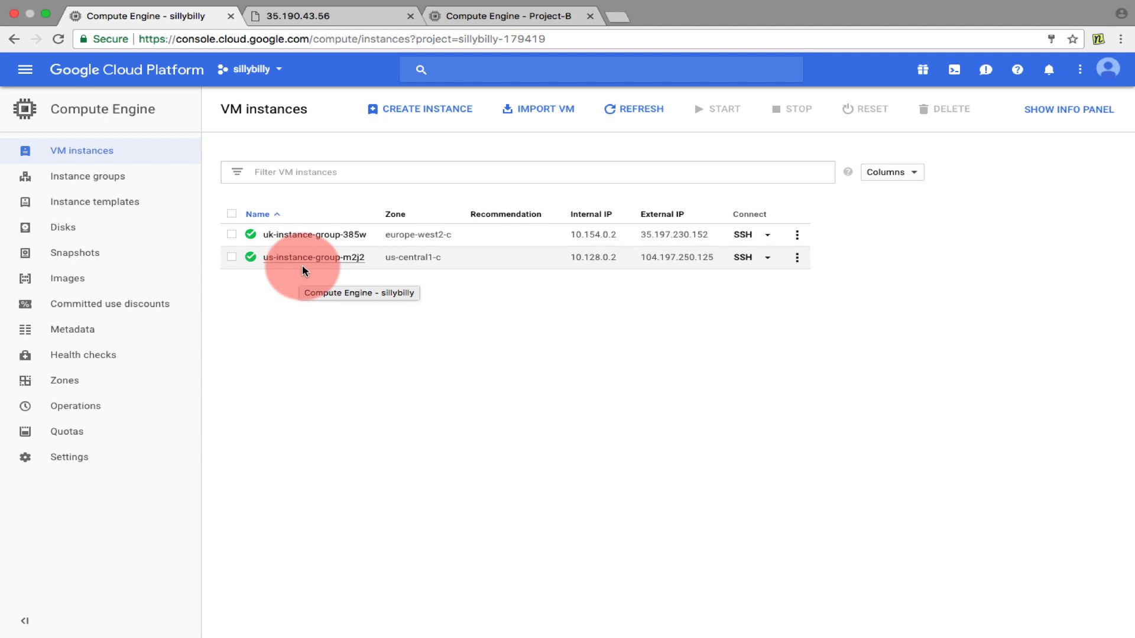
{"action": "left_click", "coordinate": [542, 21]}
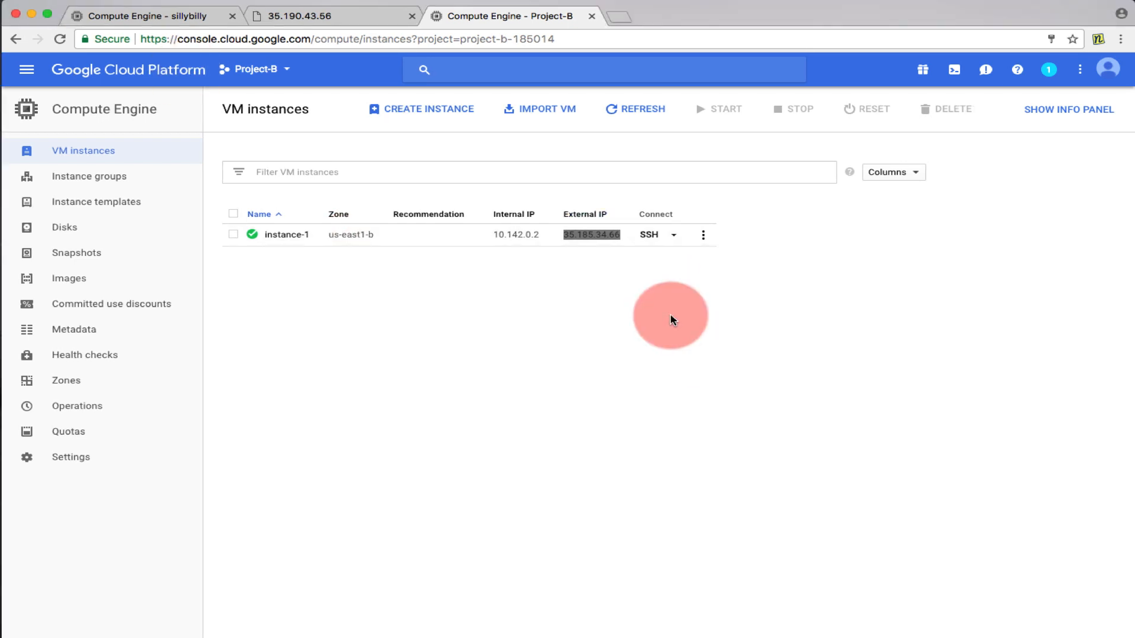
{"action": "key", "text": "super+Tab"}
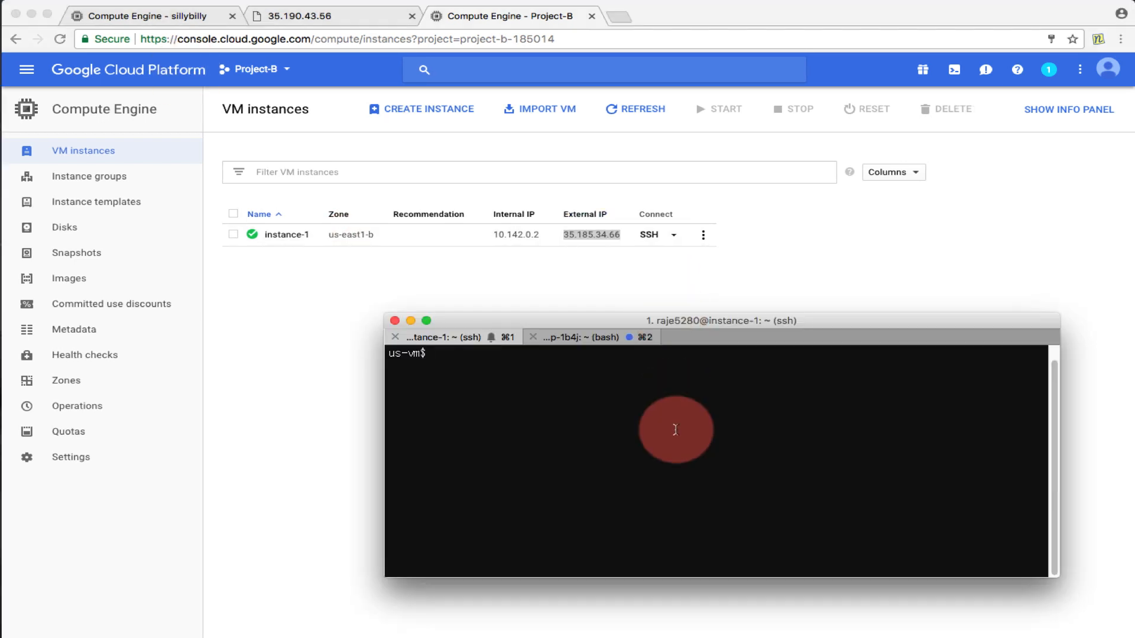
{"action": "type", "text": "curl"}
{"action": "key", "text": "super+v"}
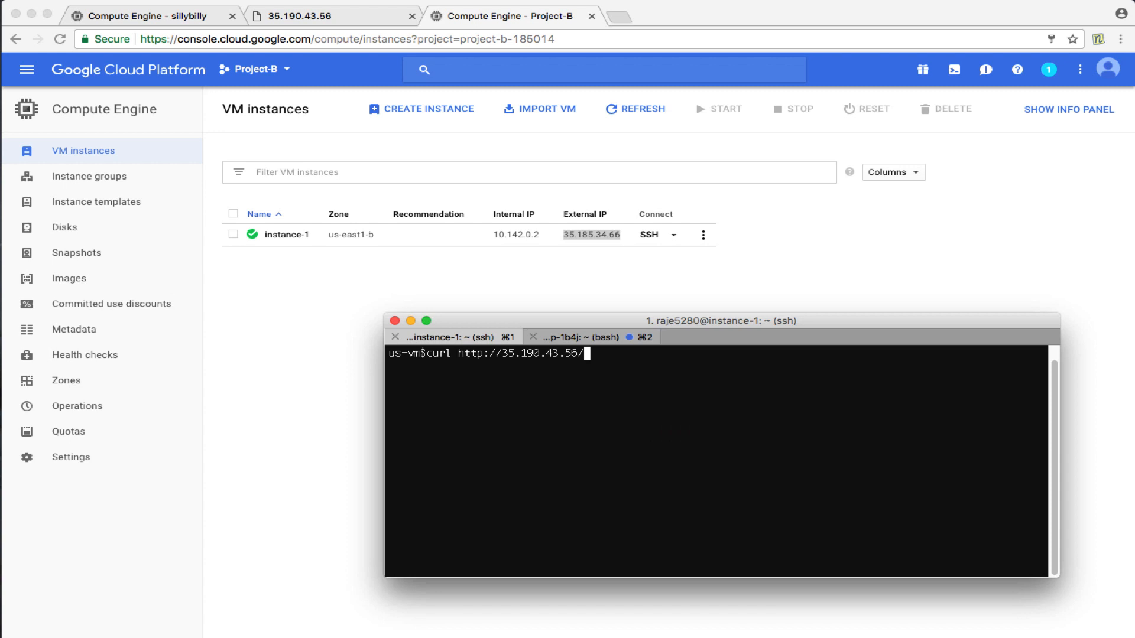
{"action": "key", "text": "Return"}
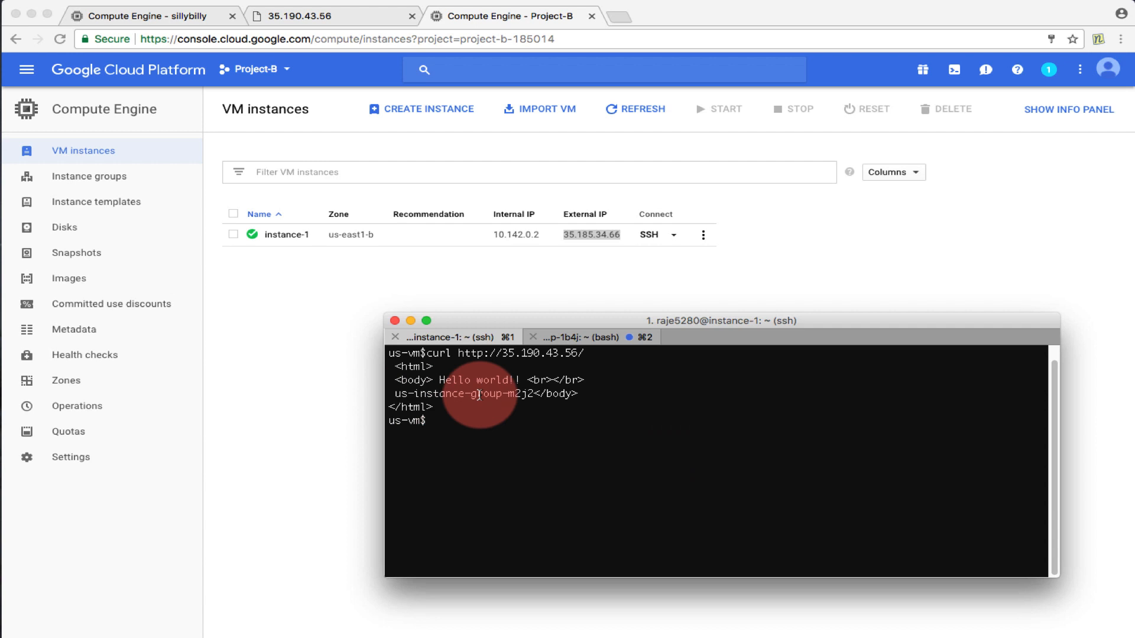
Repeat the curl request to the load balancer four more times from us-vm to check which instance group answers
{"action": "key", "text": "Up"}
{"action": "key", "text": "Return"}
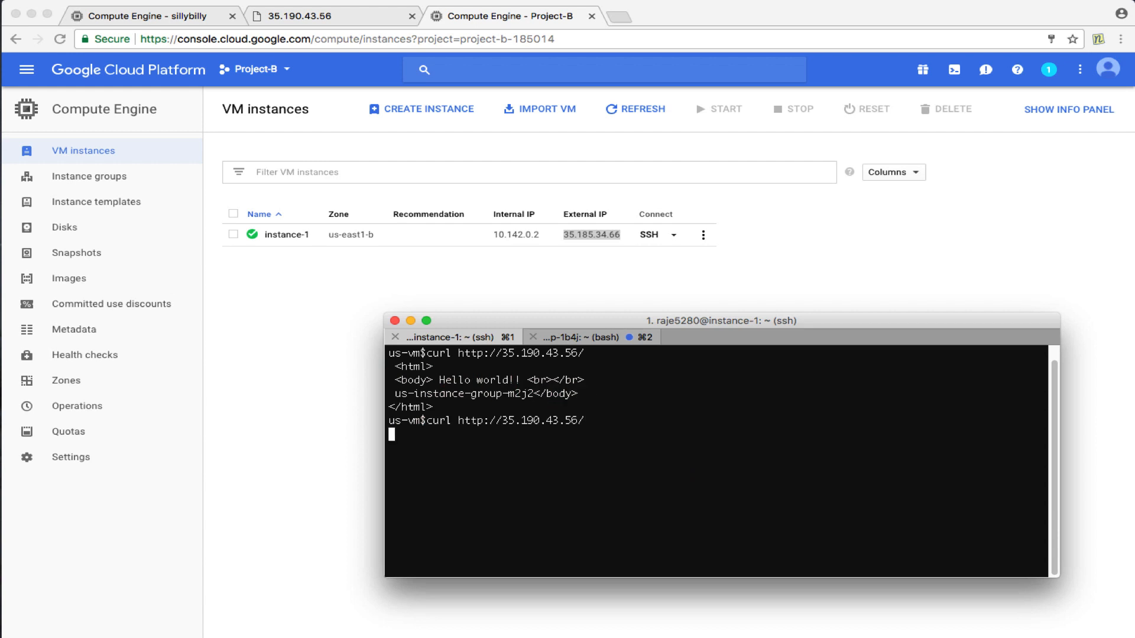
{"action": "key", "text": "Up"}
{"action": "key", "text": "Return"}
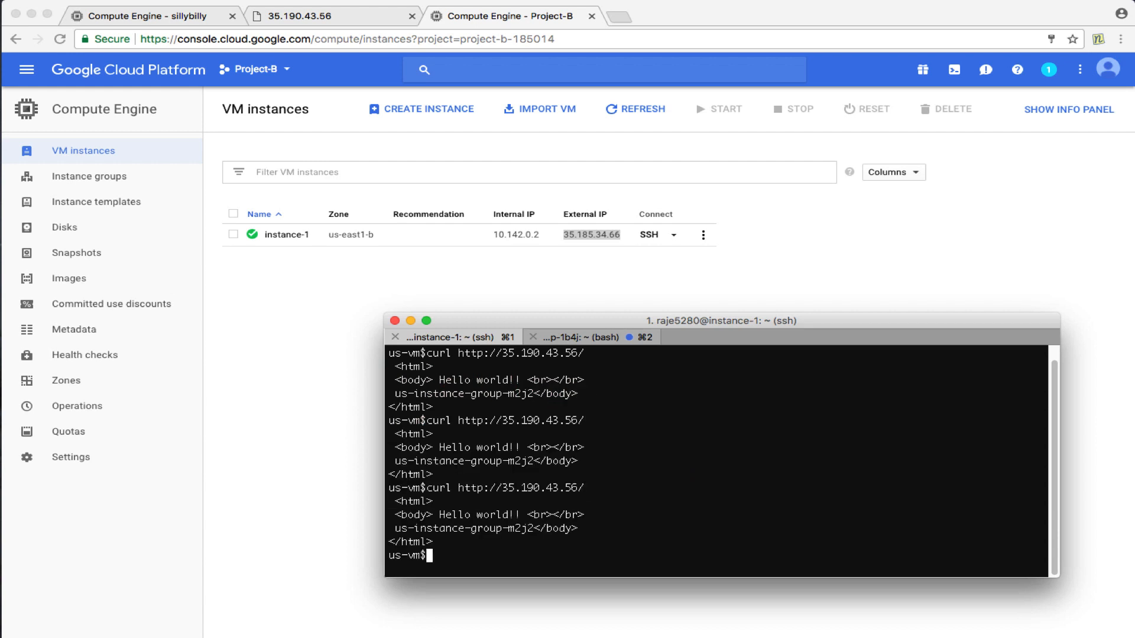
{"action": "key", "text": "Up"}
{"action": "key", "text": "Return"}
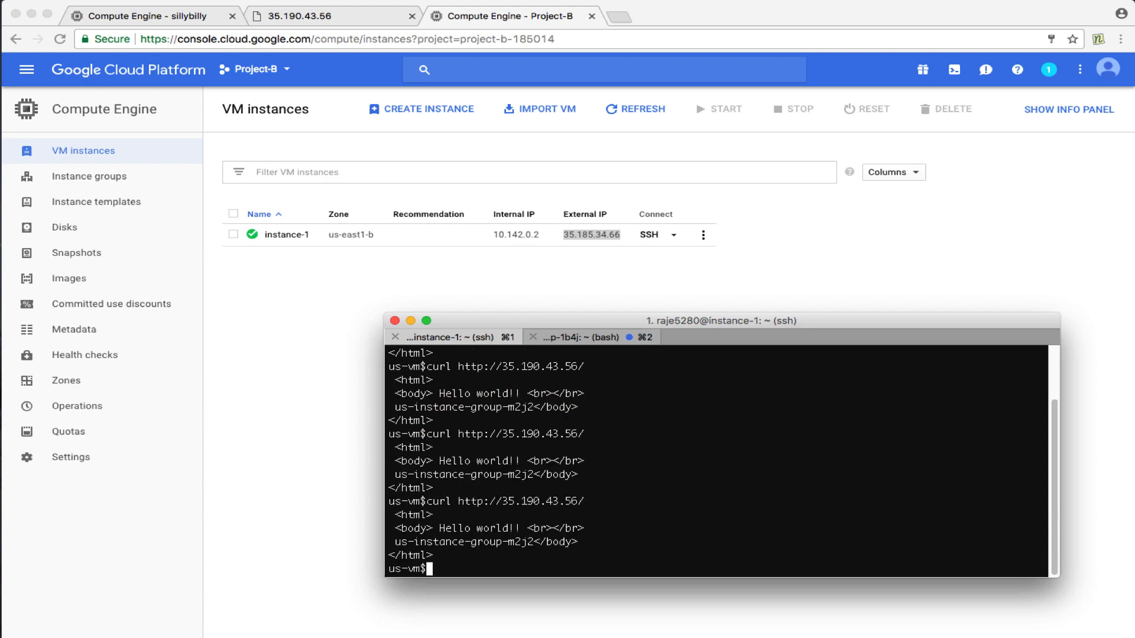
{"action": "key", "text": "Up"}
{"action": "key", "text": "Return"}
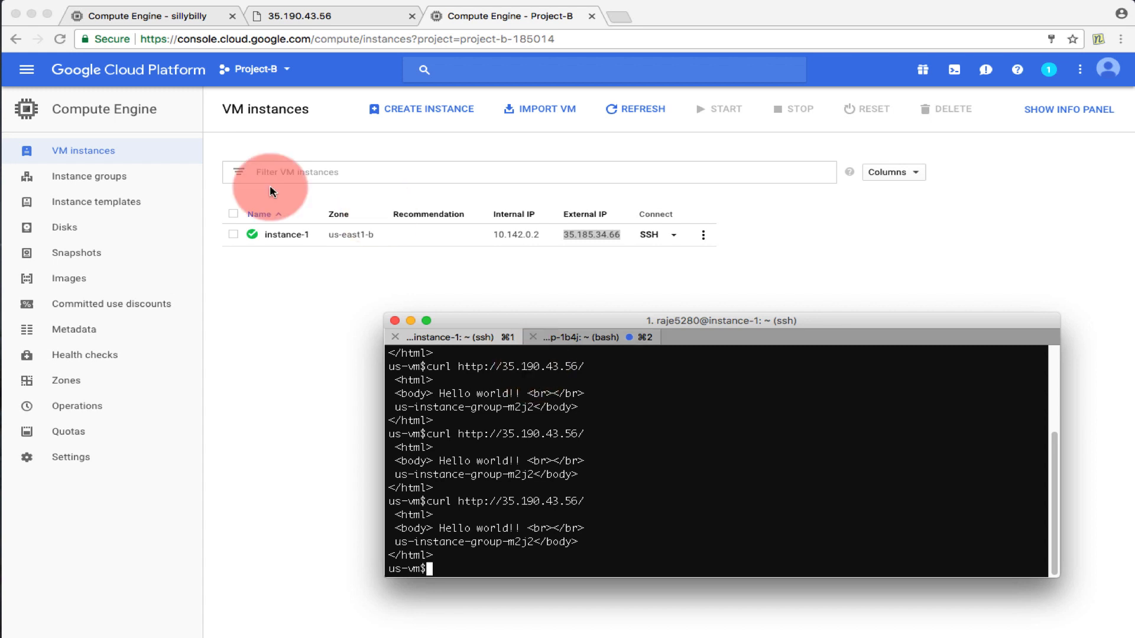
Return to the sillybilly project's VM instances list and refresh it
{"action": "left_click", "coordinate": [157, 17]}
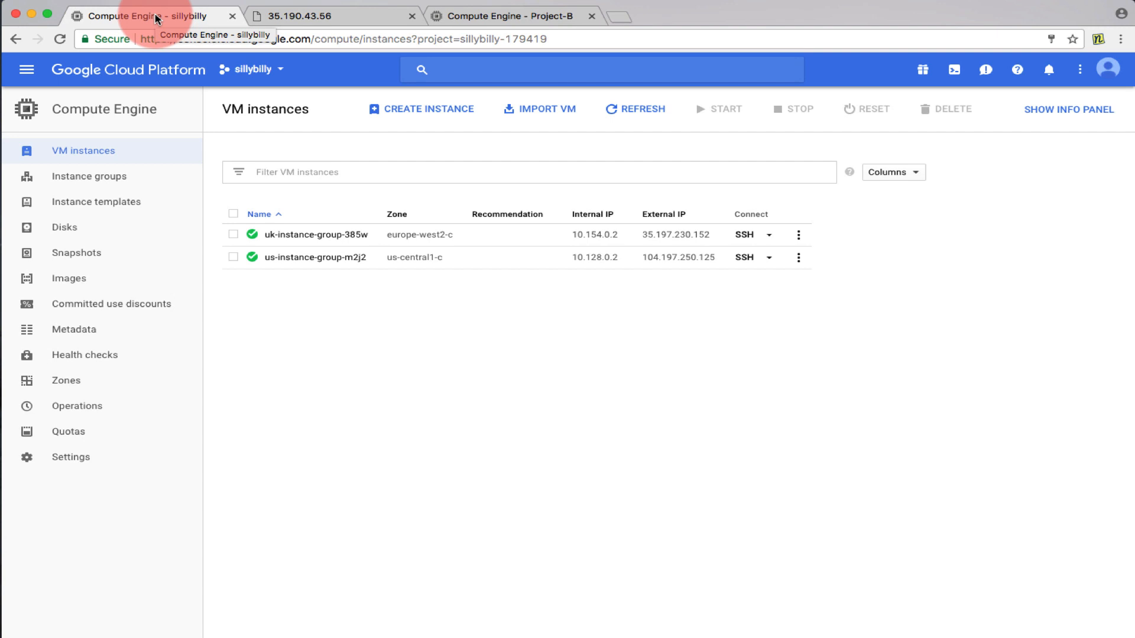
{"action": "left_click", "coordinate": [653, 112]}
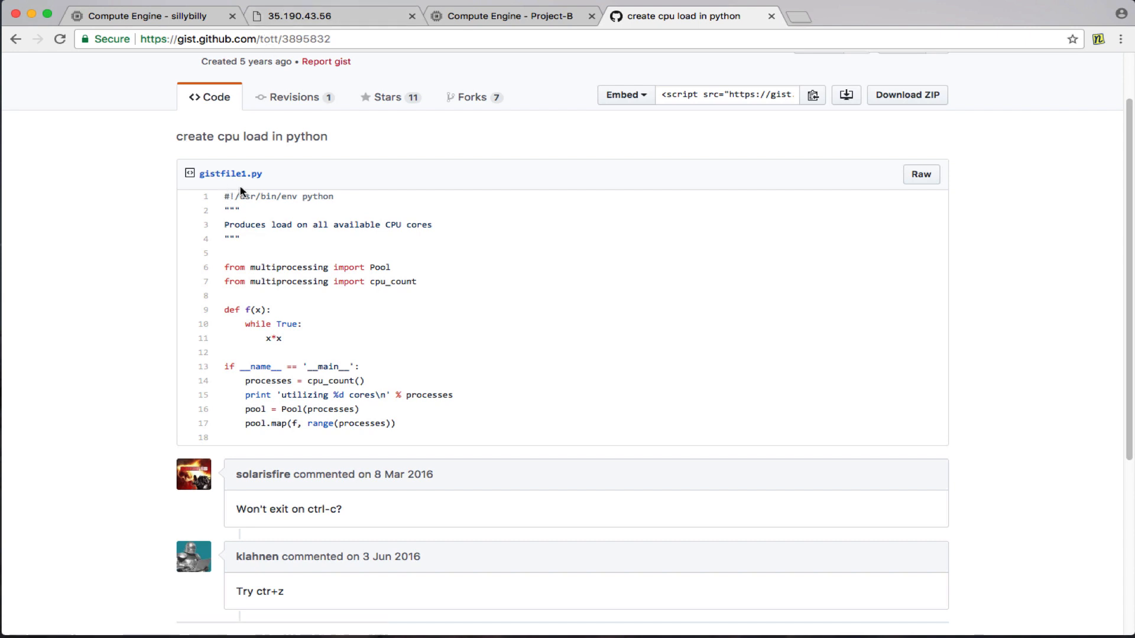
Copy the Python CPU load script from the gist and open python-cpu.py in vim on uk-instance-group-385w
{"action": "left_click_drag", "start_coordinate": [225, 196], "coordinate": [398, 425]}
{"action": "left_click", "coordinate": [189, 16]}
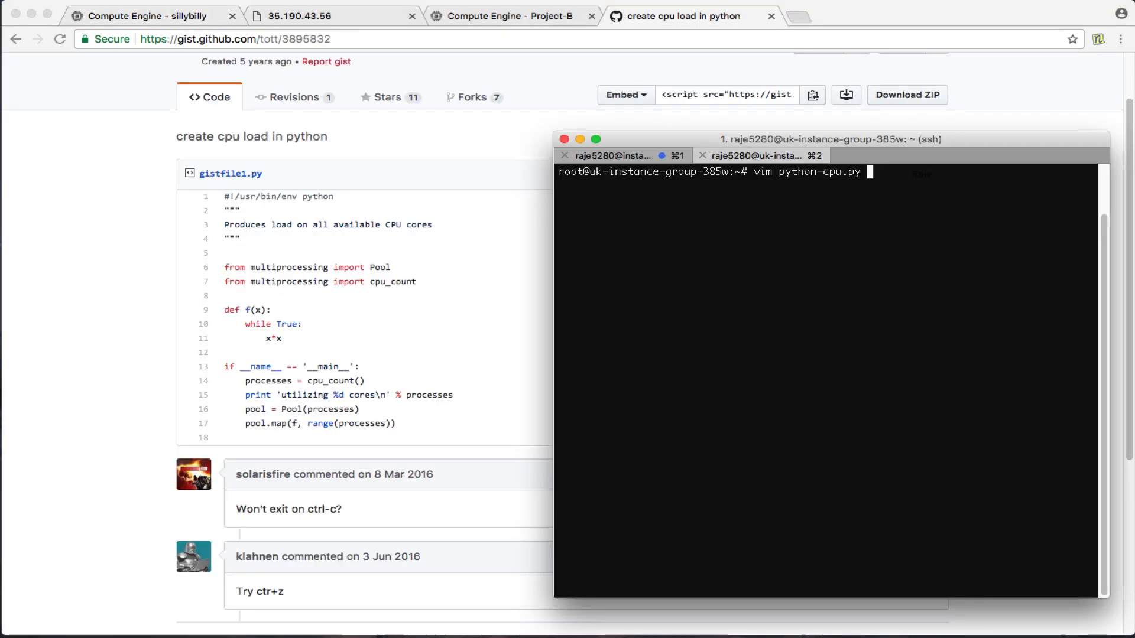
{"action": "key", "text": "Return"}
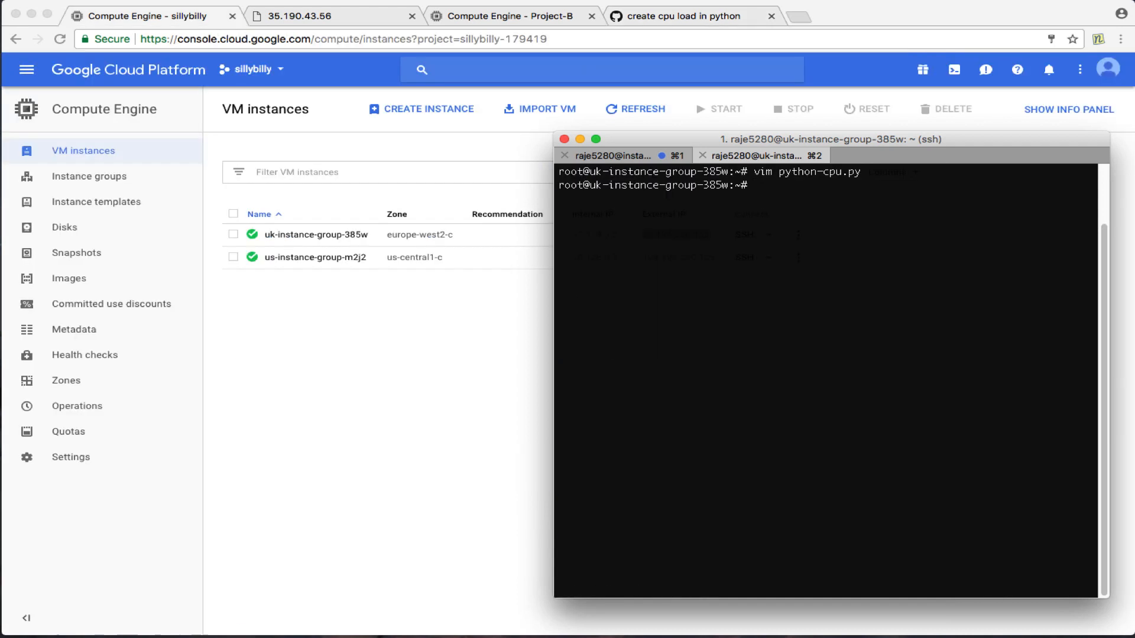
Install the cpulimit package on the UK instance with apt-get
{"action": "type", "text": "apt0-"}
{"action": "key", "text": "BackSpace"}
{"action": "key", "text": "BackSpace"}
{"action": "type", "text": "-get install cpulimit"}
{"action": "key", "text": "Return"}
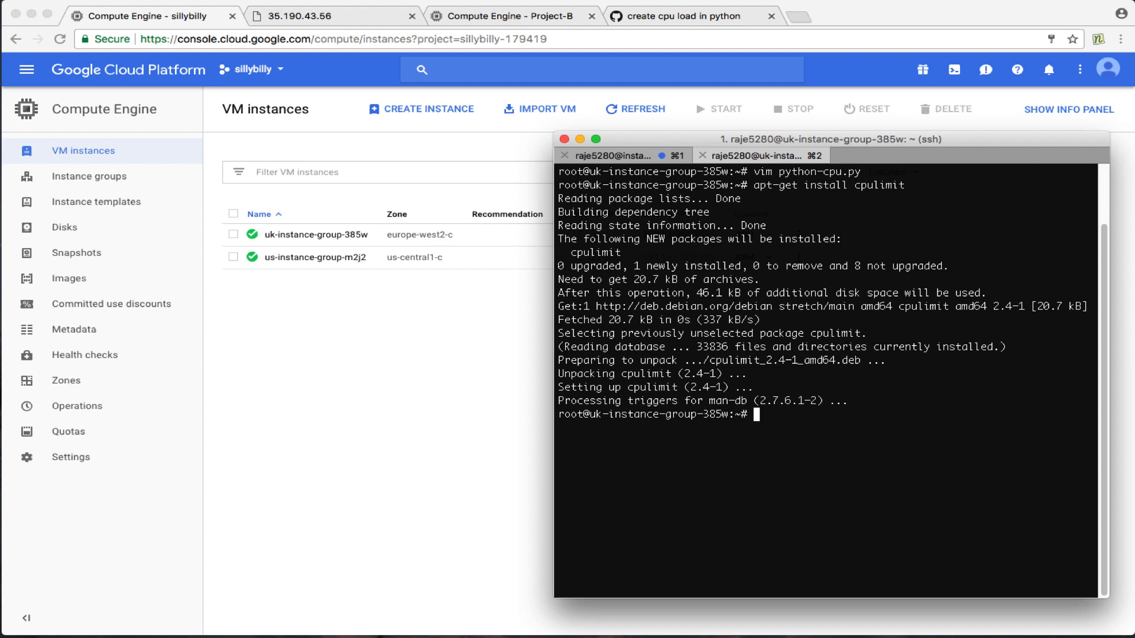
Run python-cpu.py in the background on uk-instance-group-385w and check its processor load with top
{"action": "type", "text": "python python-cpu.py &"}
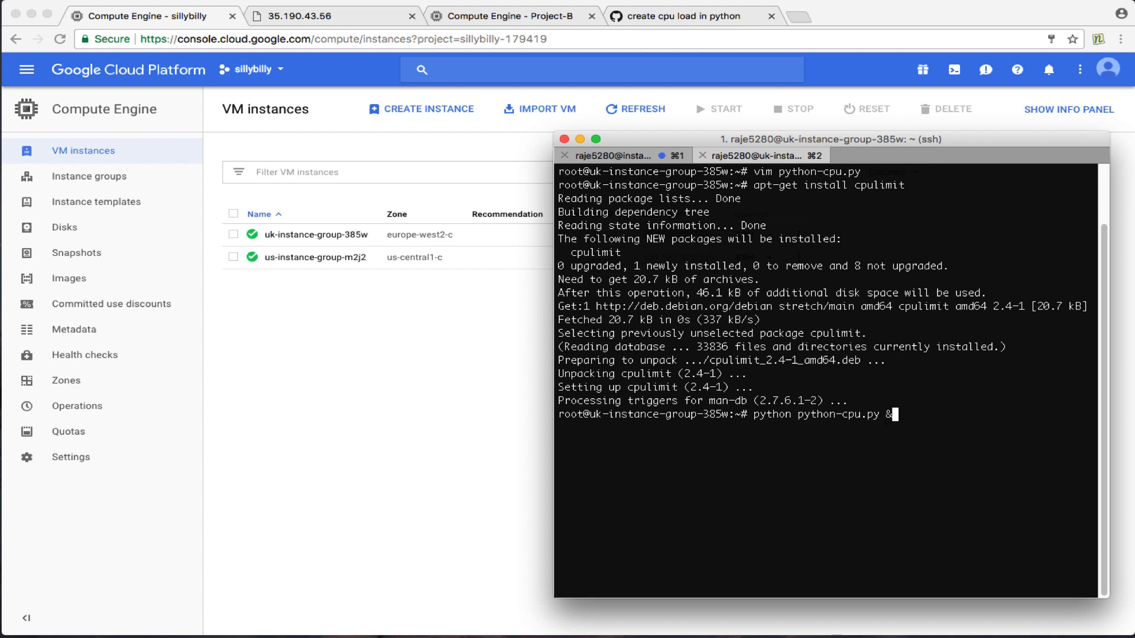
{"action": "key", "text": "Return"}
{"action": "key", "text": "Return"}
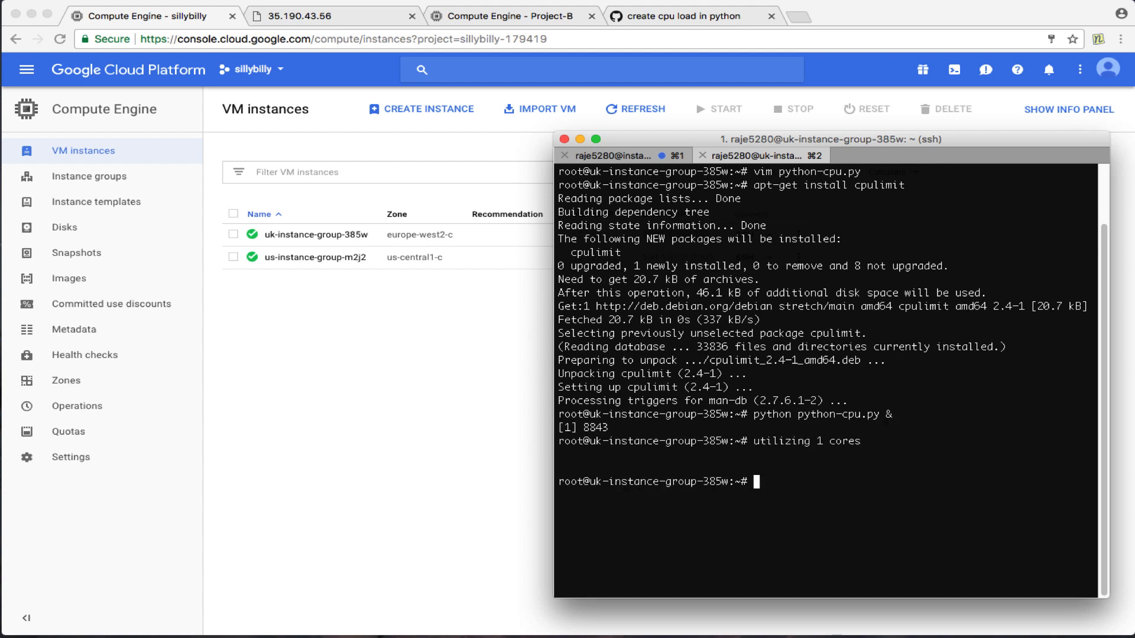
{"action": "type", "text": "top"}
{"action": "key", "text": "Return"}
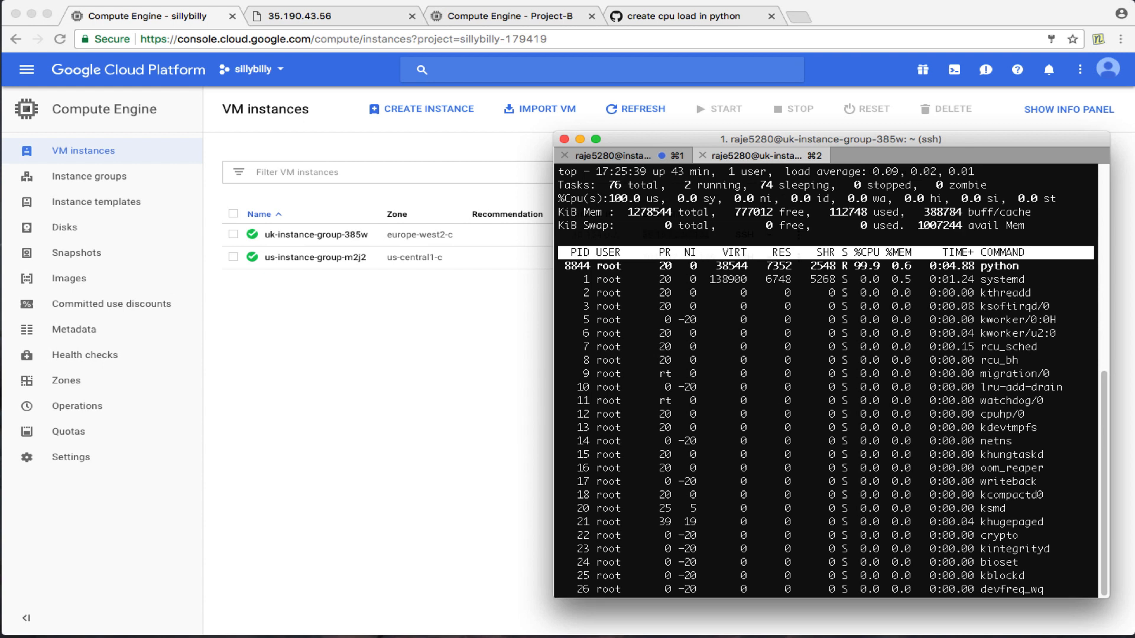
{"action": "key", "text": "q"}
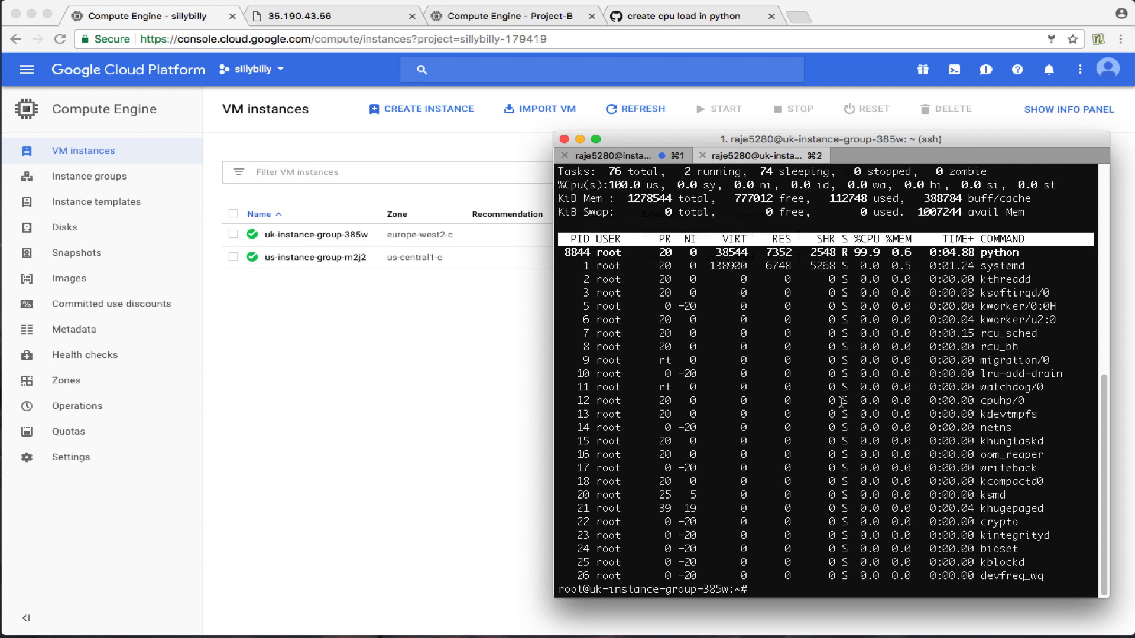
{"action": "type", "text": "top"}
{"action": "key", "text": "Return"}
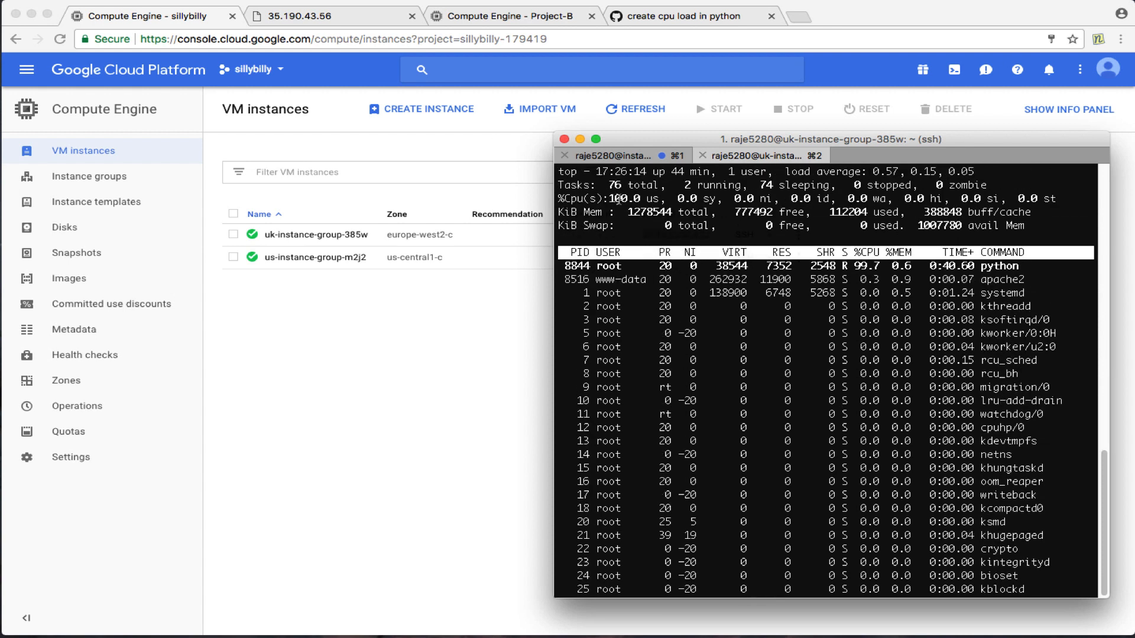
Refresh the VM instances list in the browser, then open uk-instance-group and examine its CPU usage graph and members
{"action": "left_click", "coordinate": [445, 304]}
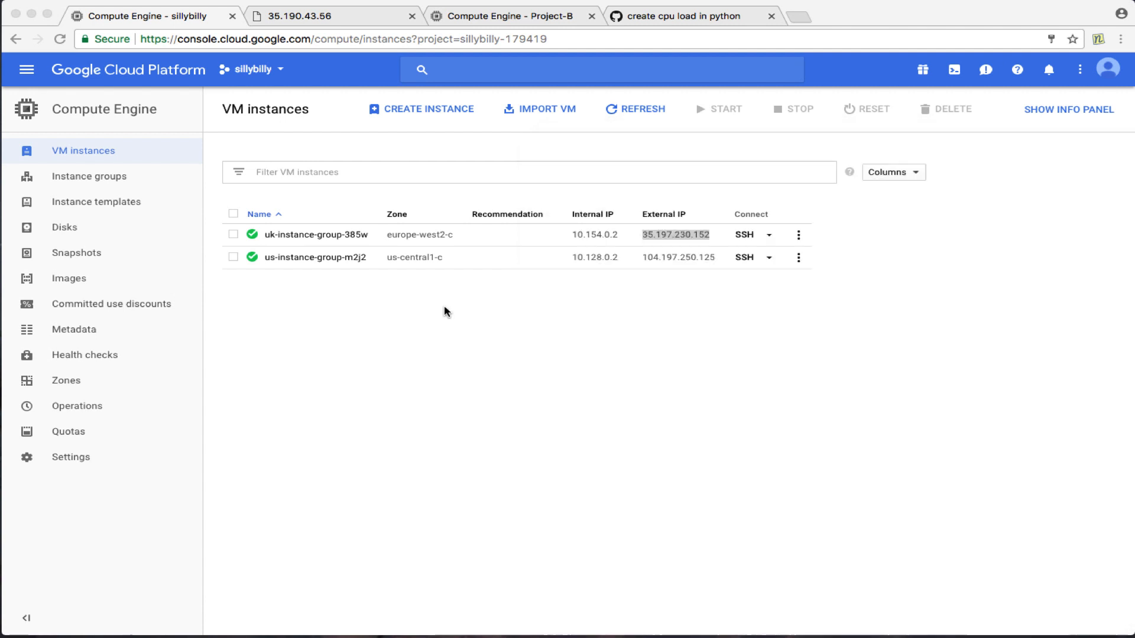
{"action": "left_click", "coordinate": [636, 118]}
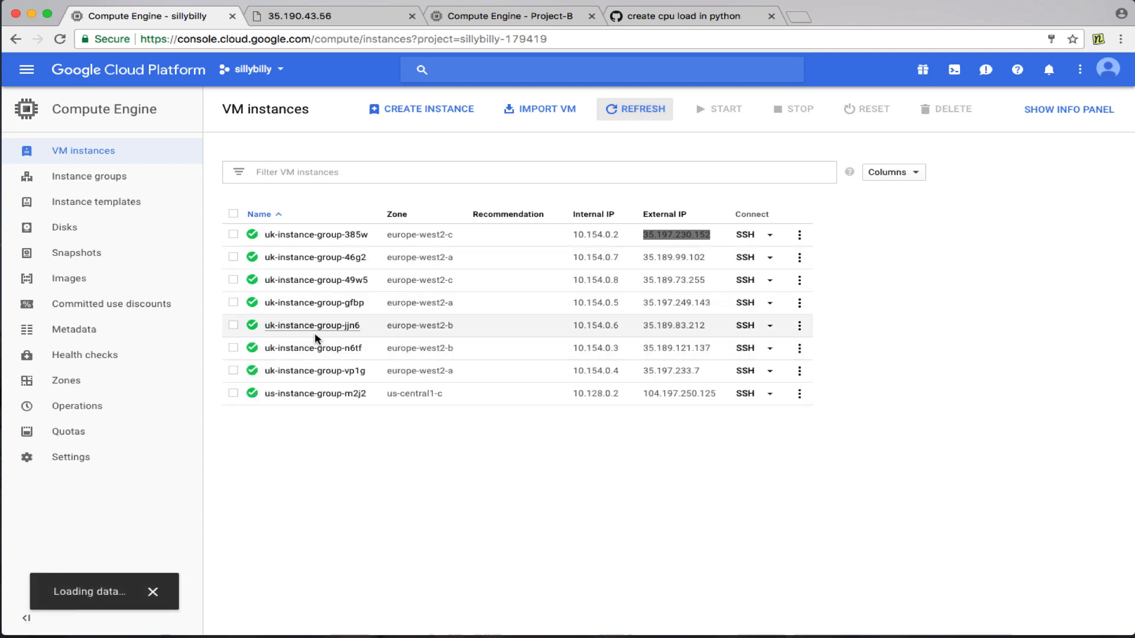
{"action": "left_click", "coordinate": [126, 177]}
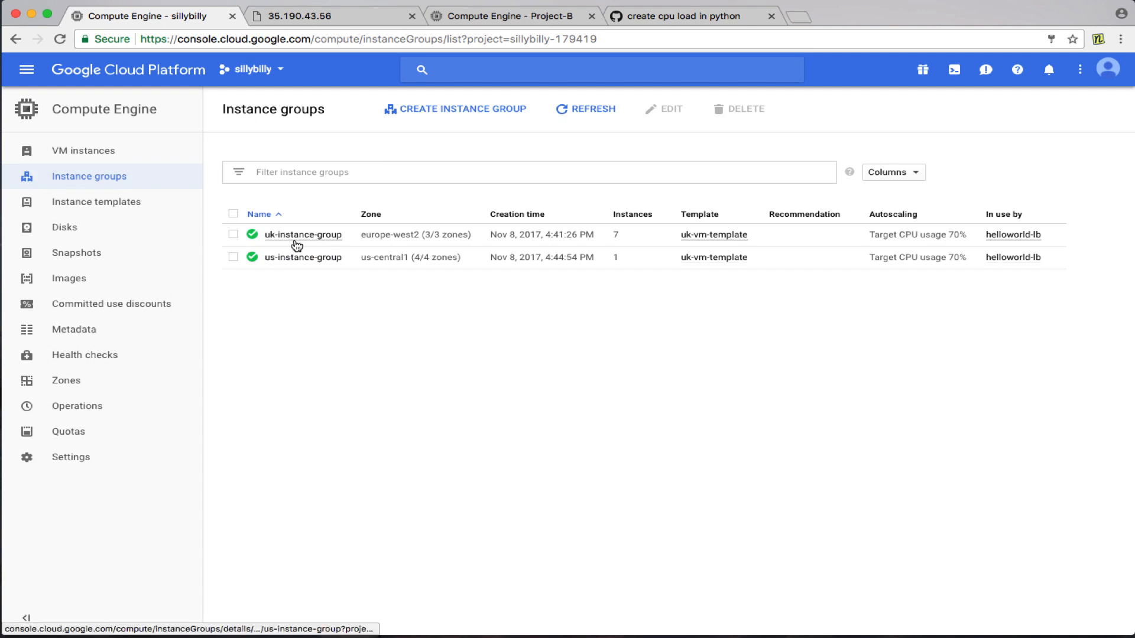
{"action": "left_click", "coordinate": [296, 240]}
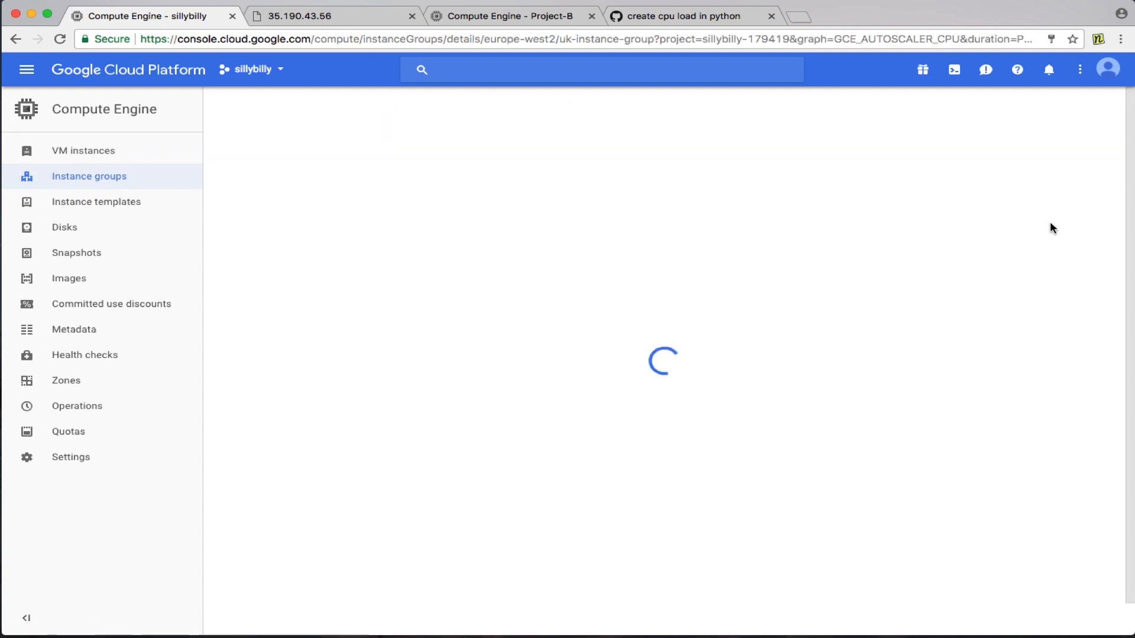
{"action": "left_click_drag", "start_coordinate": [1128, 152], "coordinate": [1127, 306]}
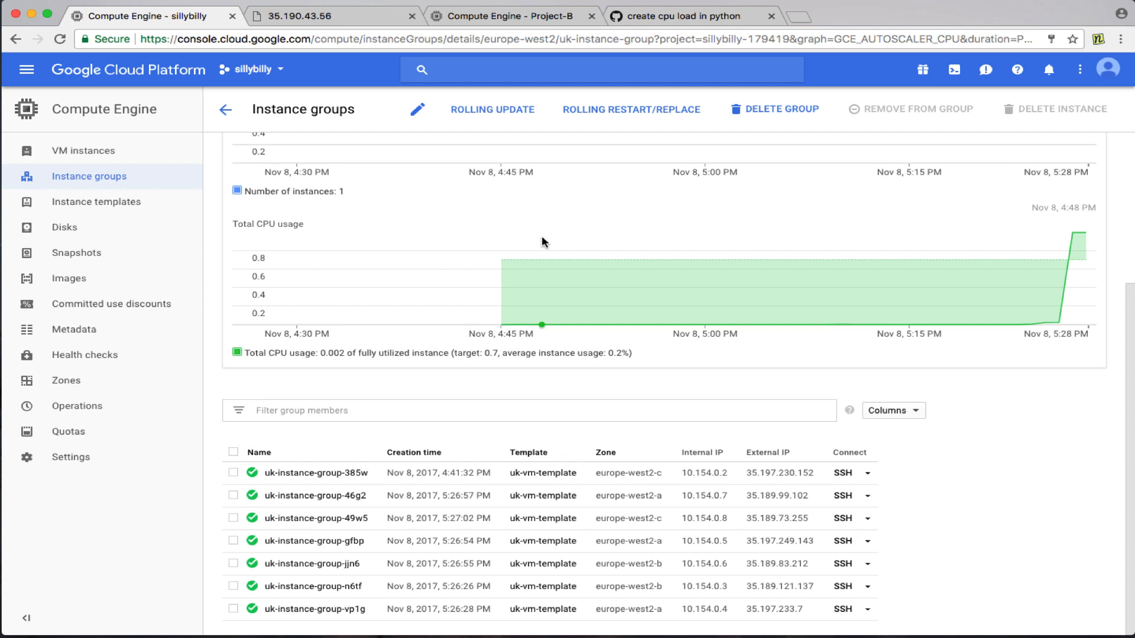
Return to the terminal, quit top and limit process 8844 to 50 percent CPU with cpulimit
{"action": "key", "text": "super+Tab"}
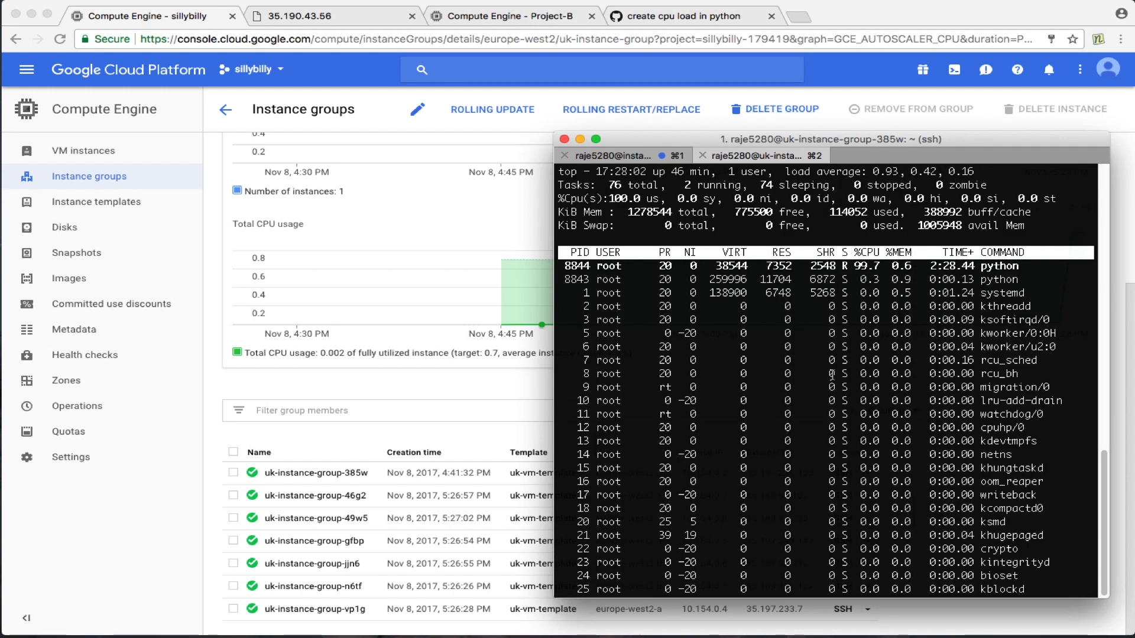
{"action": "key", "text": "q"}
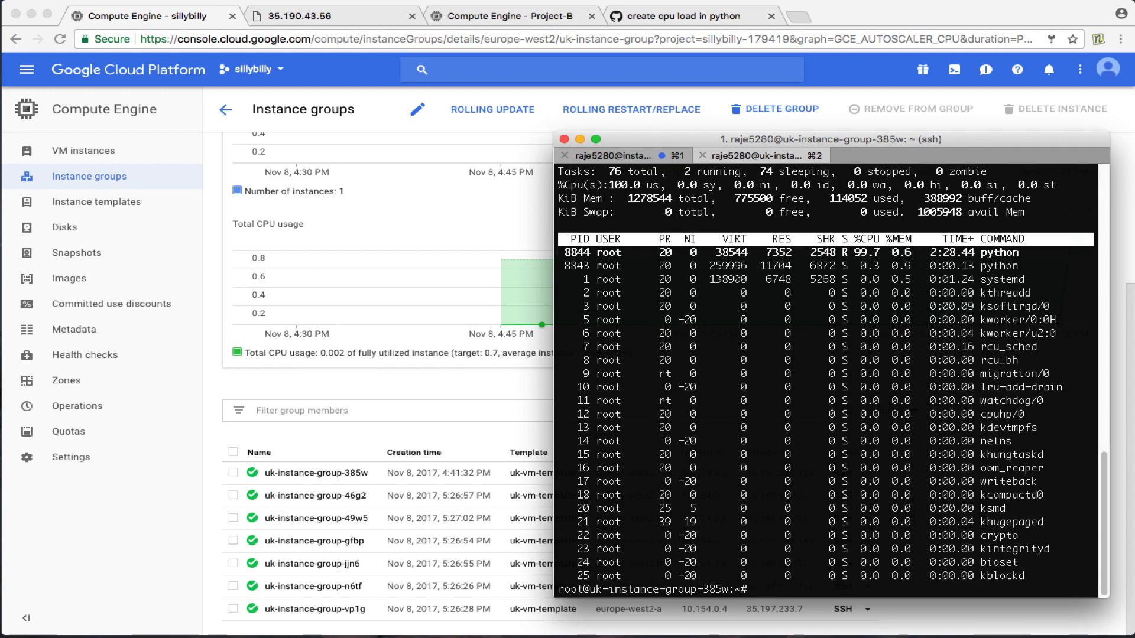
{"action": "type", "text": "cpulimit -p"}
{"action": "type", "text": "8844"}
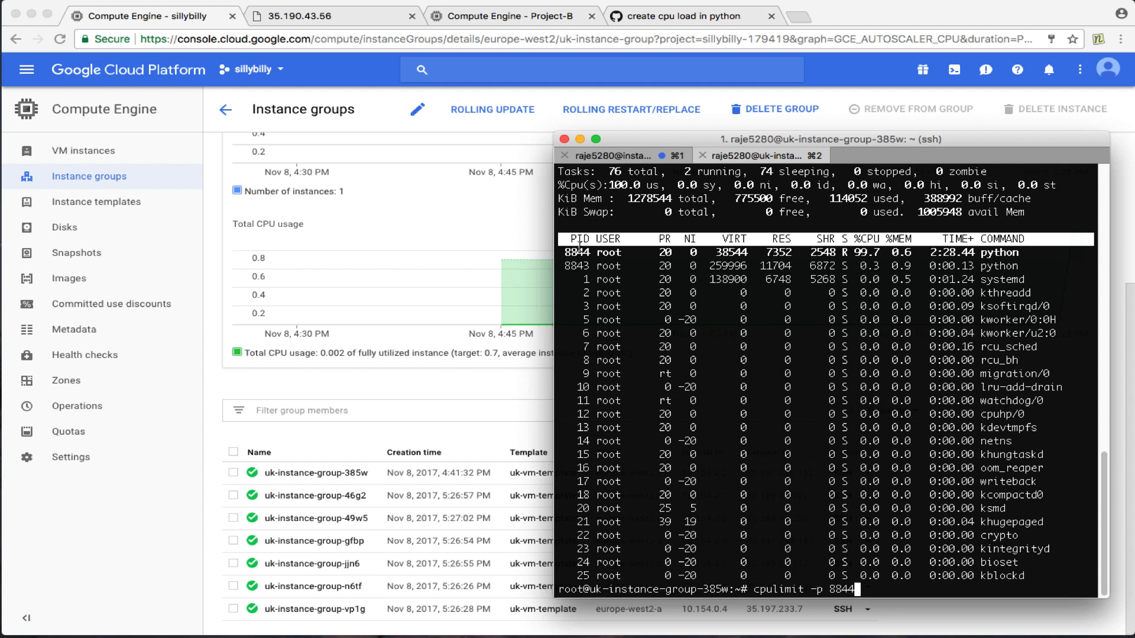
{"action": "type", "text": " -l "}
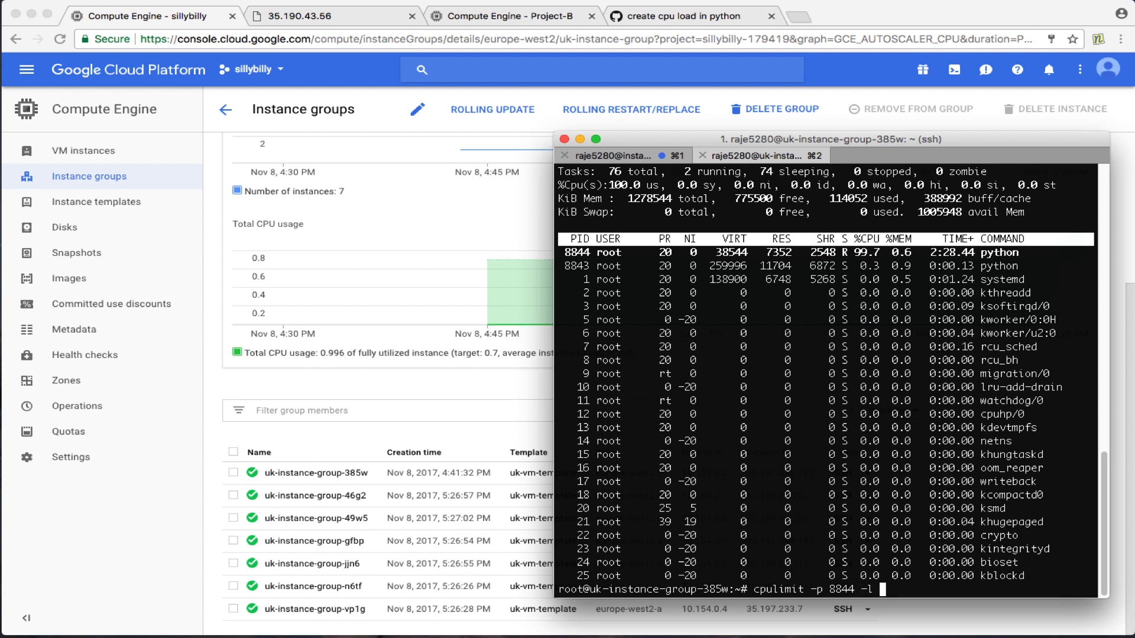
{"action": "type", "text": "50"}
{"action": "key", "text": "Return"}
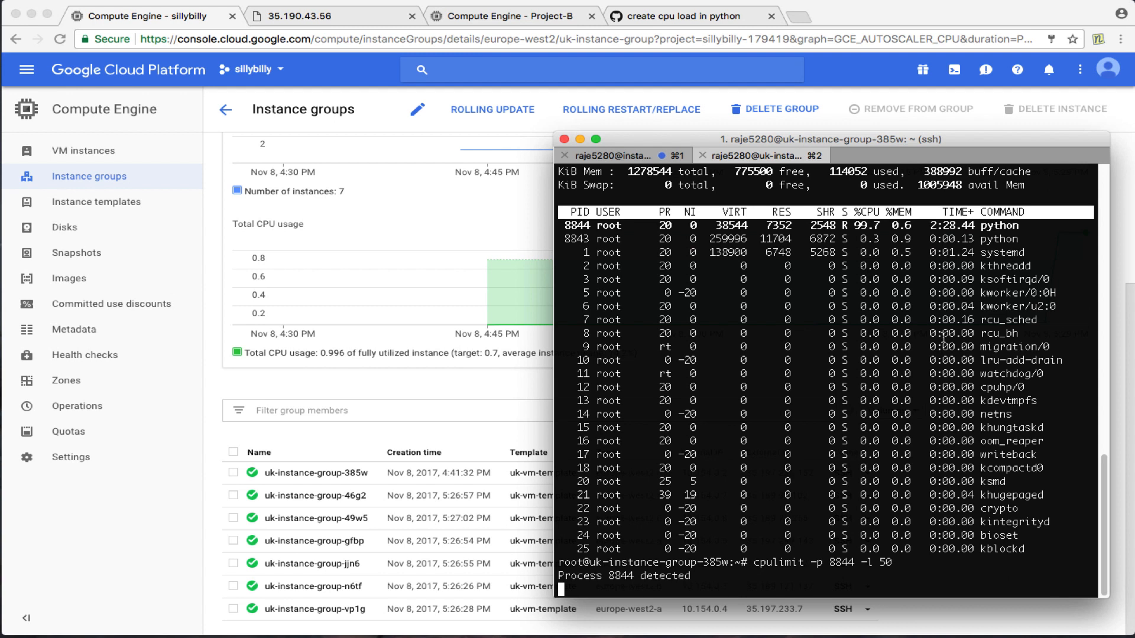
Clear the terminal on uk-instance-group-385w and check the limited Python process's CPU usage with top
{"action": "key", "text": "ctrl+c"}
{"action": "key", "text": "ctrl+l"}
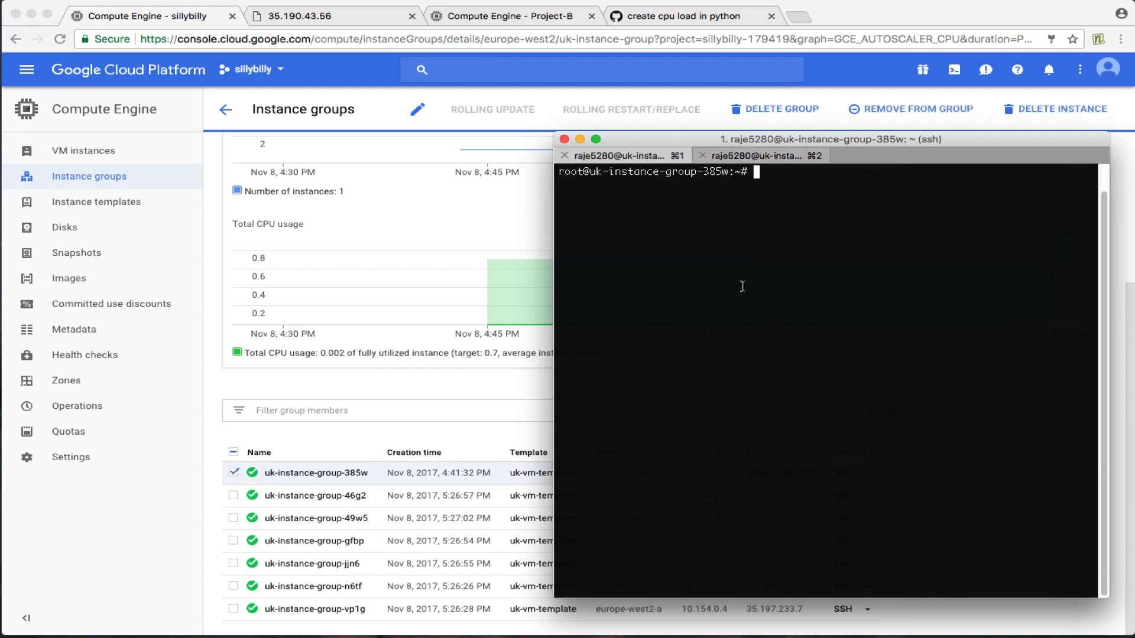
{"action": "type", "text": "top"}
{"action": "key", "text": "Return"}
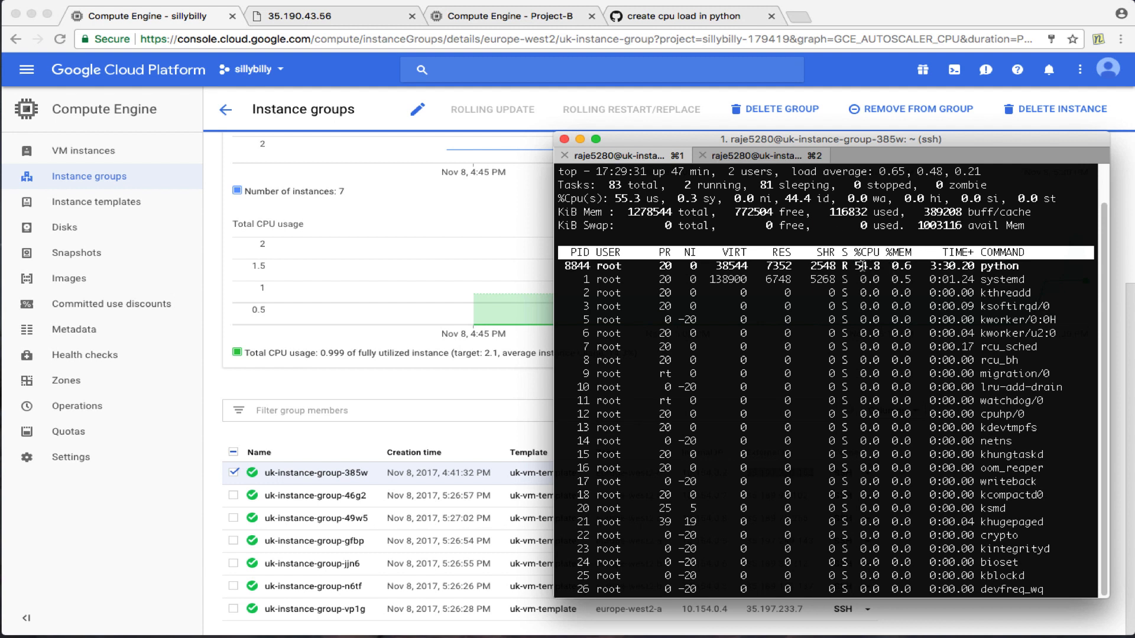
Back in the browser, check the VM instances list and reload the load balancer page at 35.190.43.56 to see which instance answers
{"action": "key", "text": "super+Tab"}
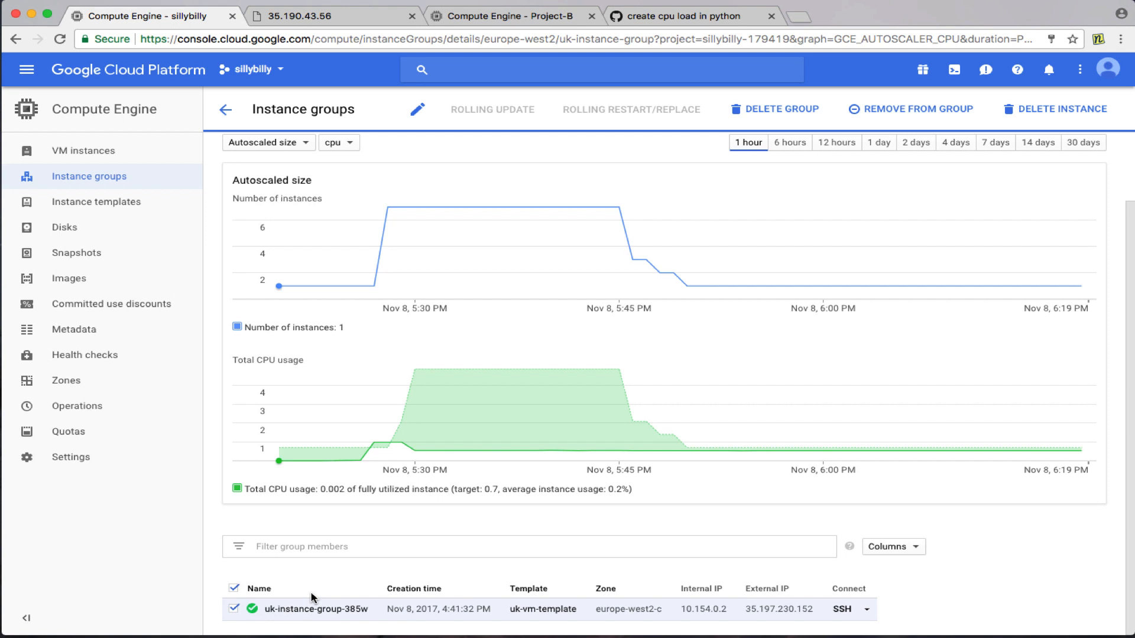
{"action": "left_click", "coordinate": [123, 158]}
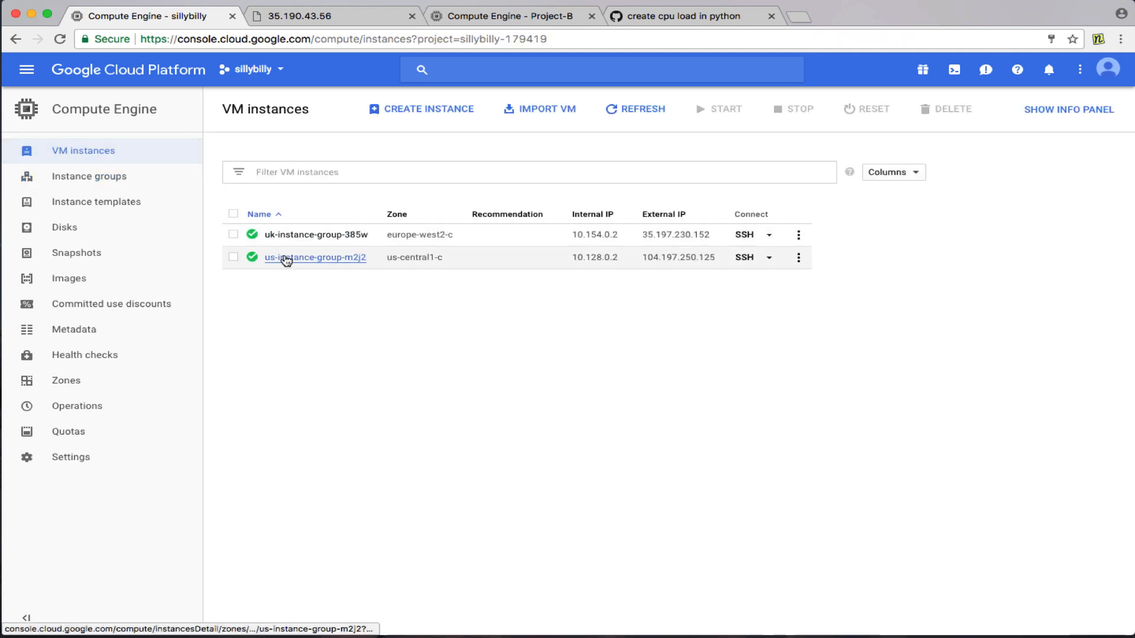
{"action": "left_click", "coordinate": [317, 16]}
{"action": "left_click", "coordinate": [60, 40]}
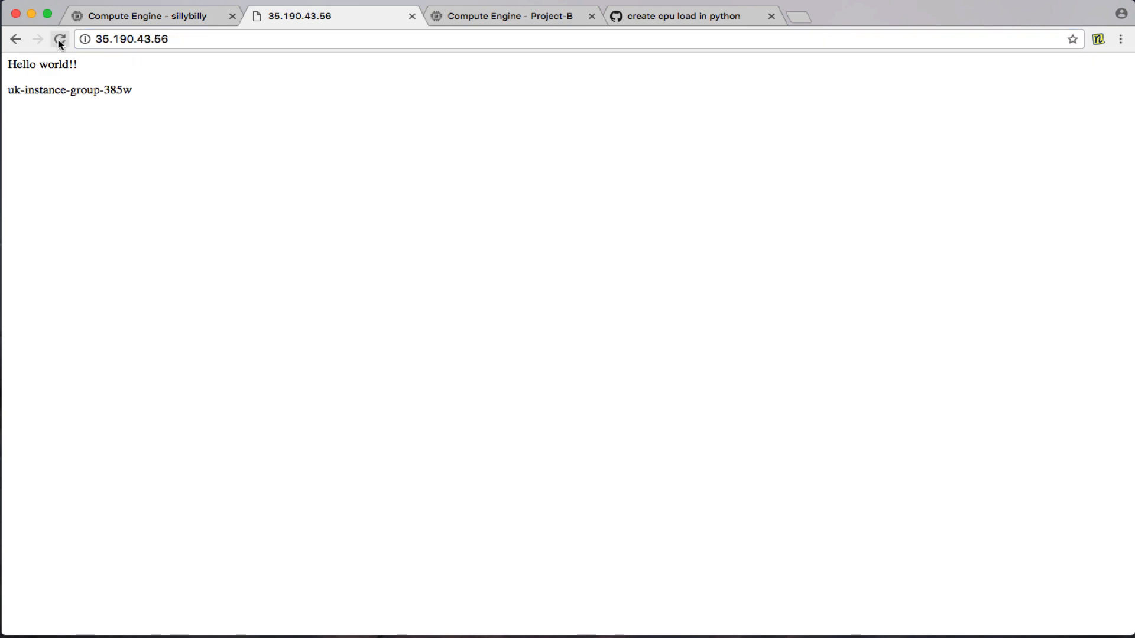
{"action": "left_click", "coordinate": [60, 40]}
{"action": "left_click", "coordinate": [125, 18]}
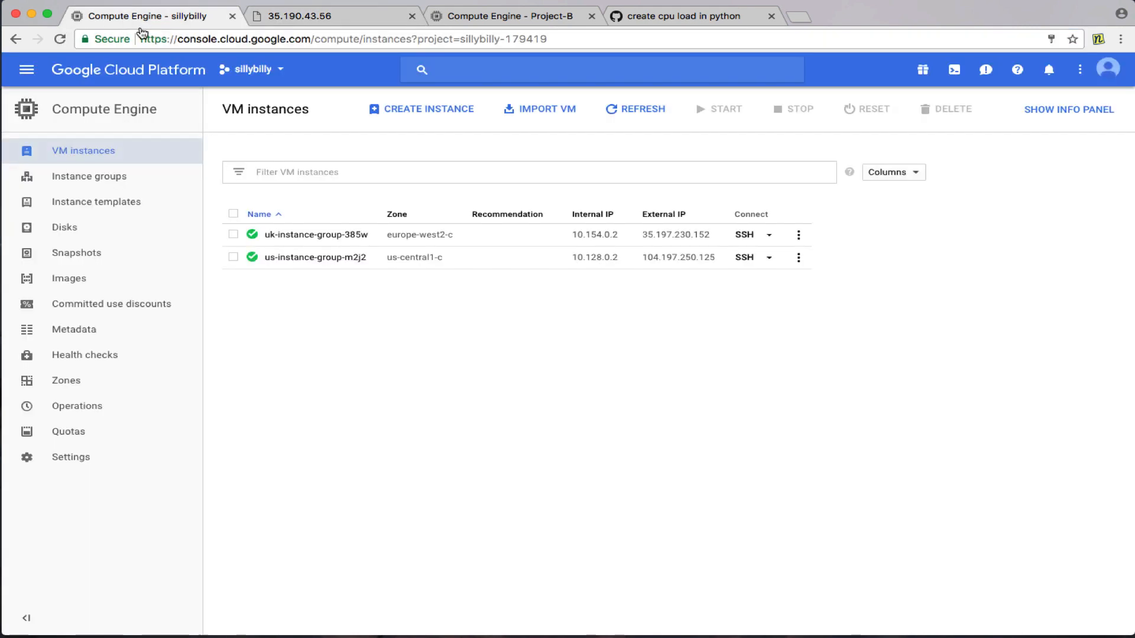